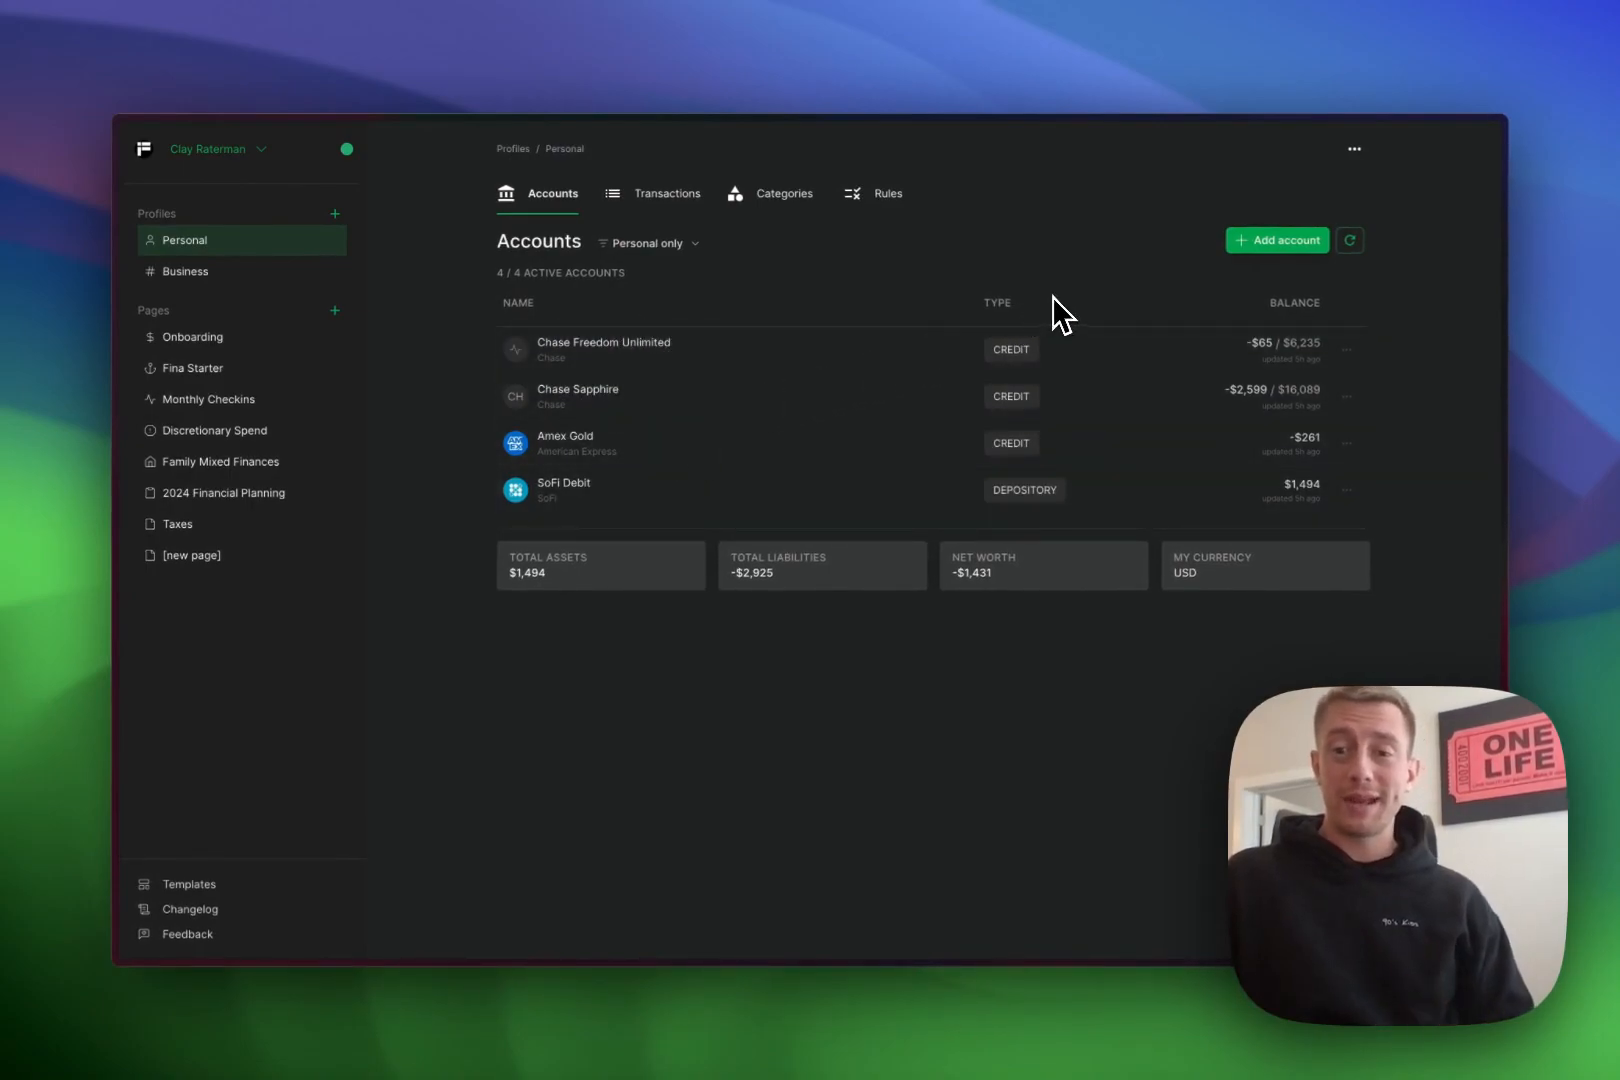
- Start a new bank account set to track a depository account manually
click(1255, 255)
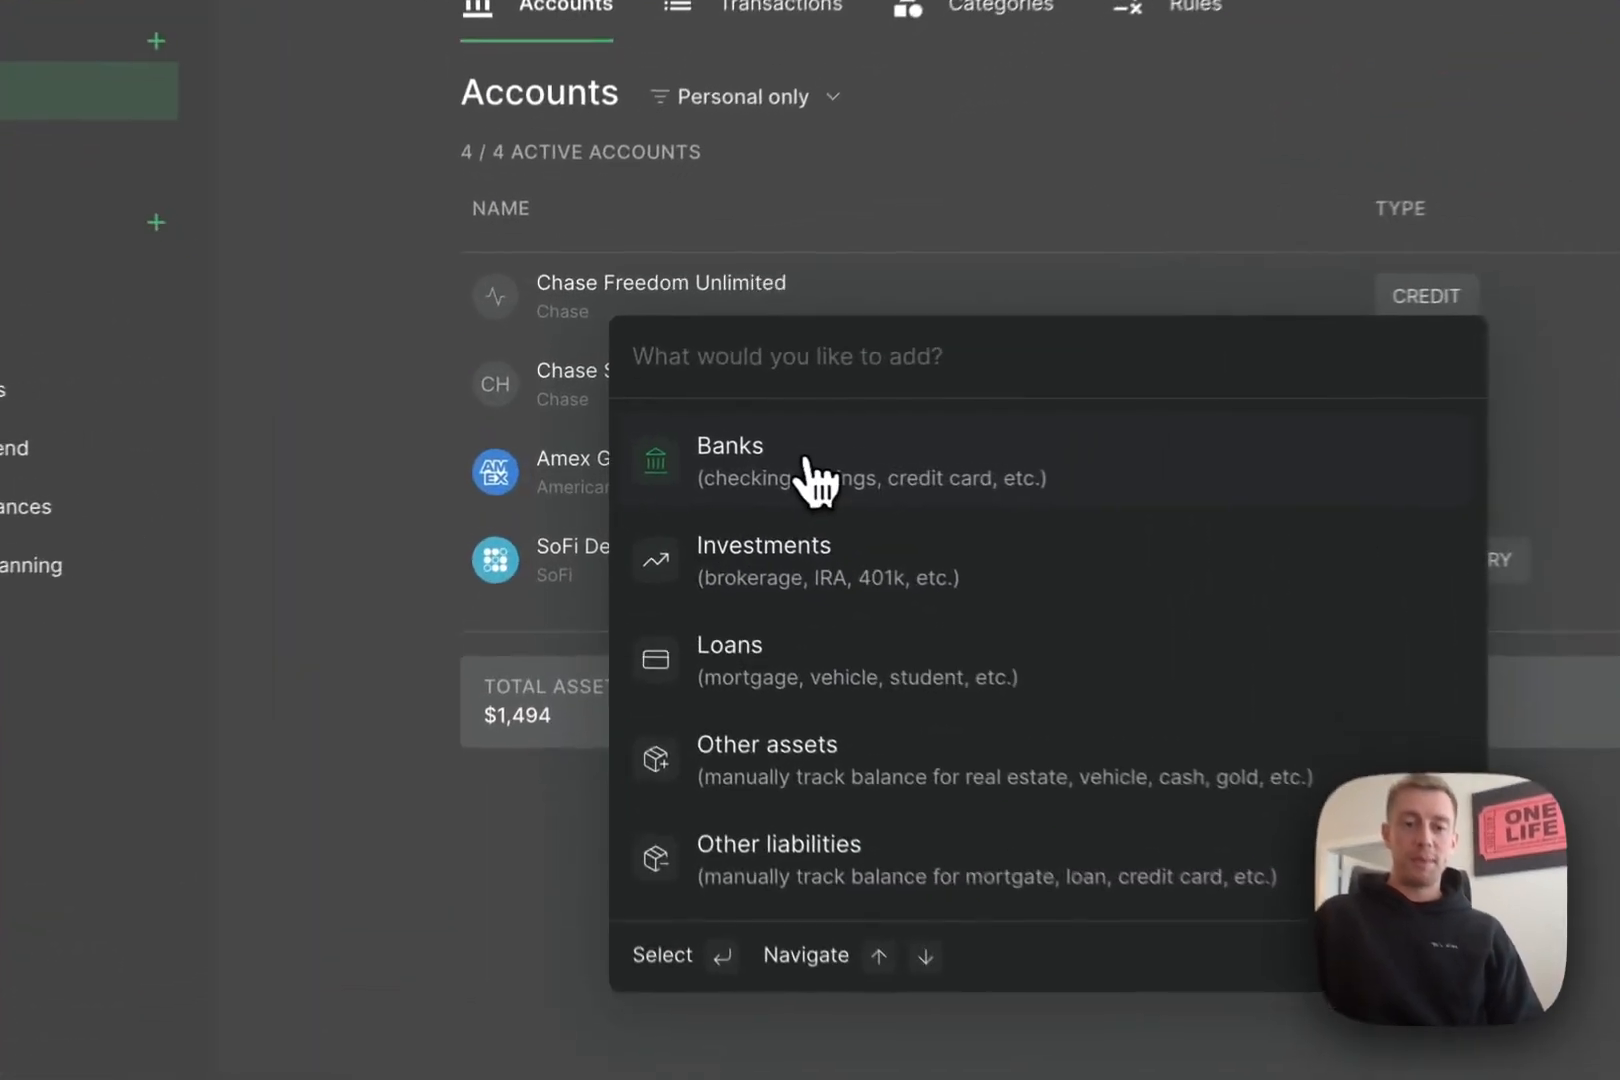
click(688, 448)
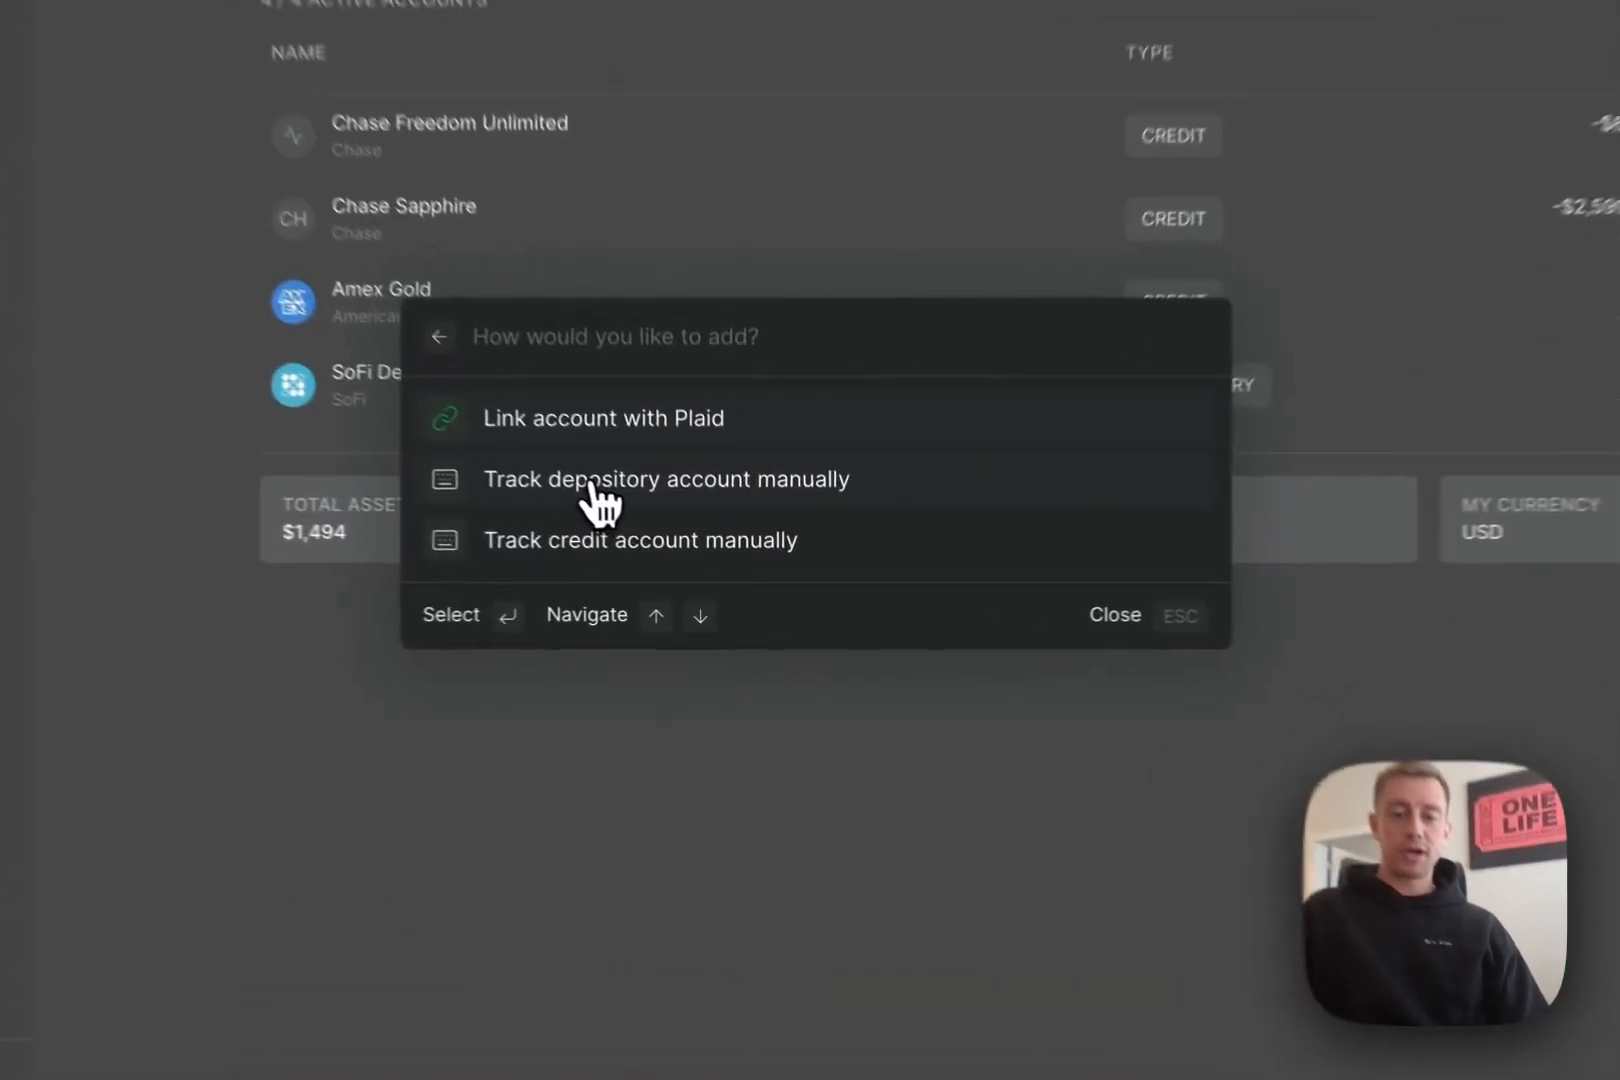
click(688, 548)
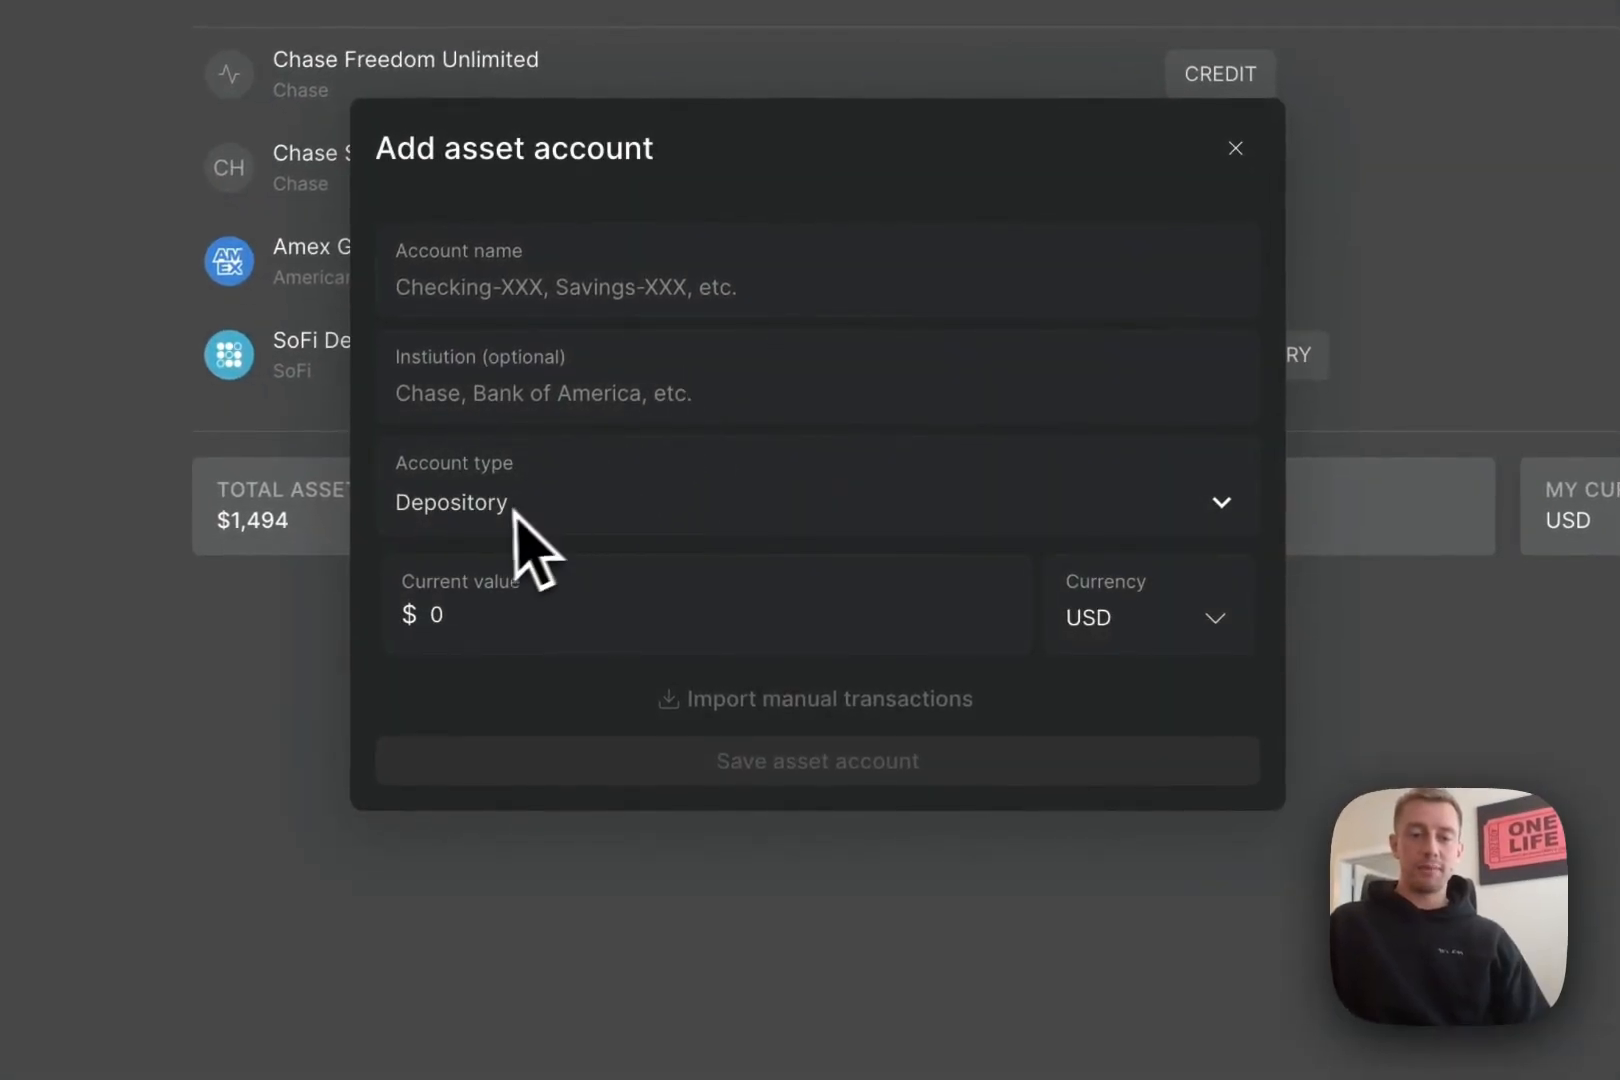
- Save a new account named Cash, type Other_asset, with current value 1000 USD
click(541, 292)
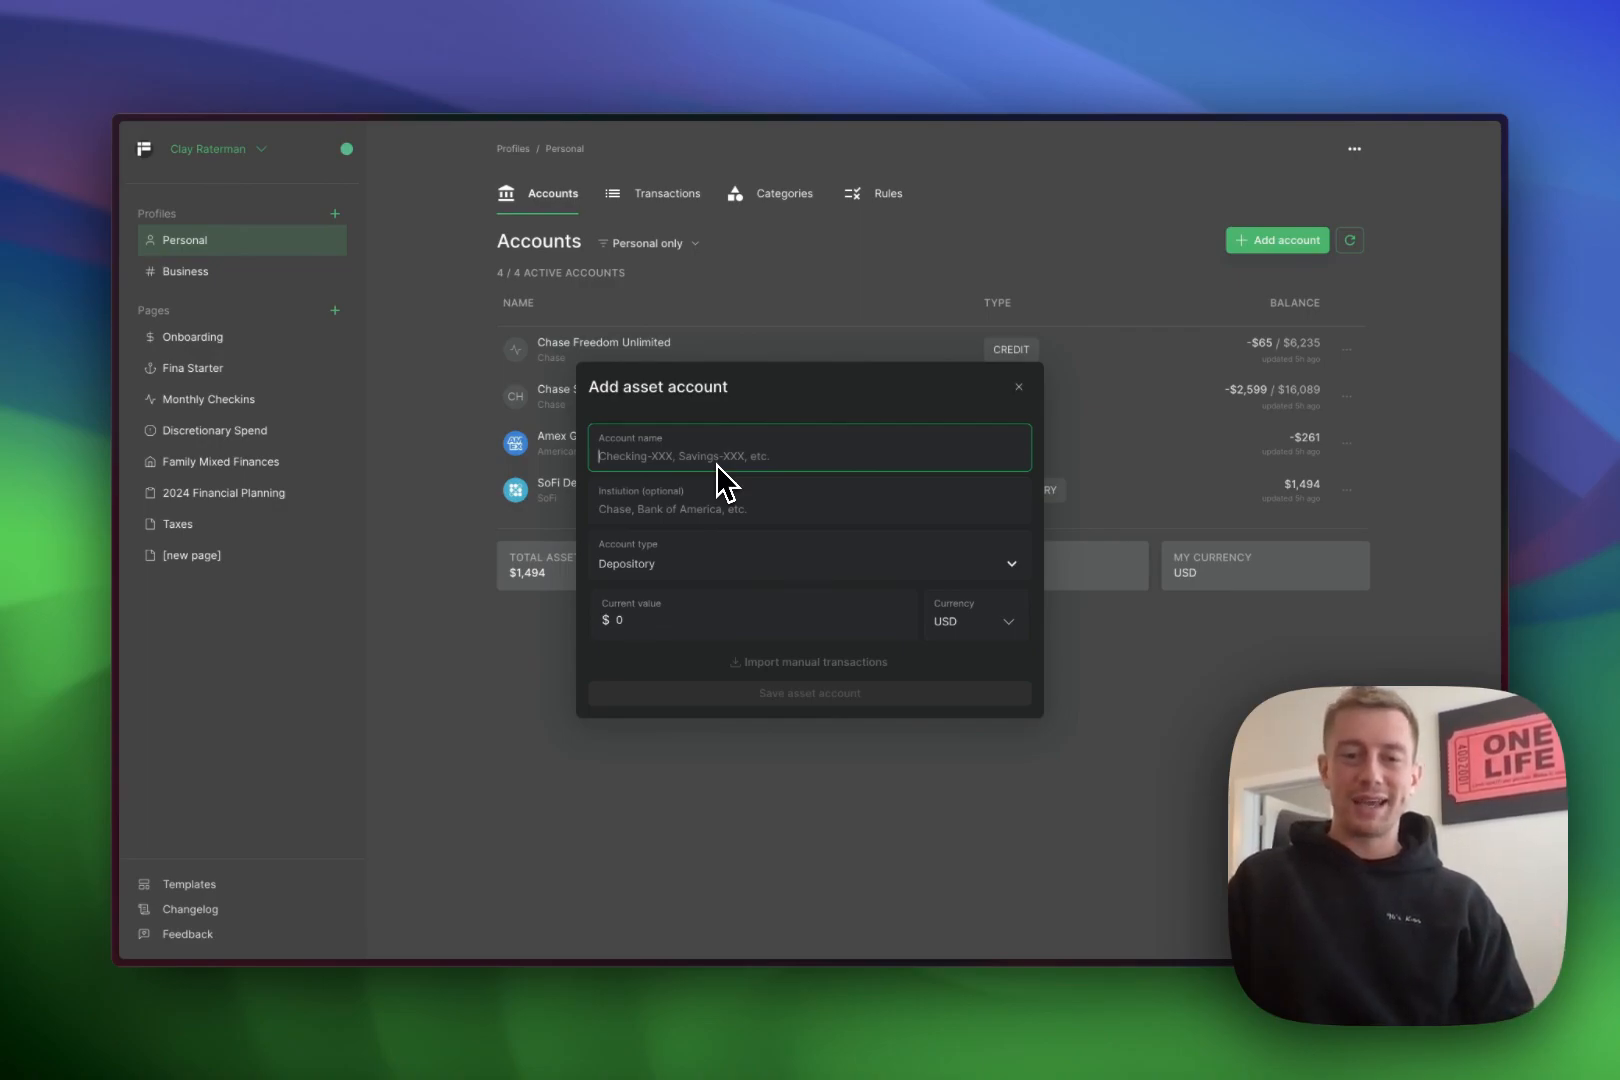
text(Cash)
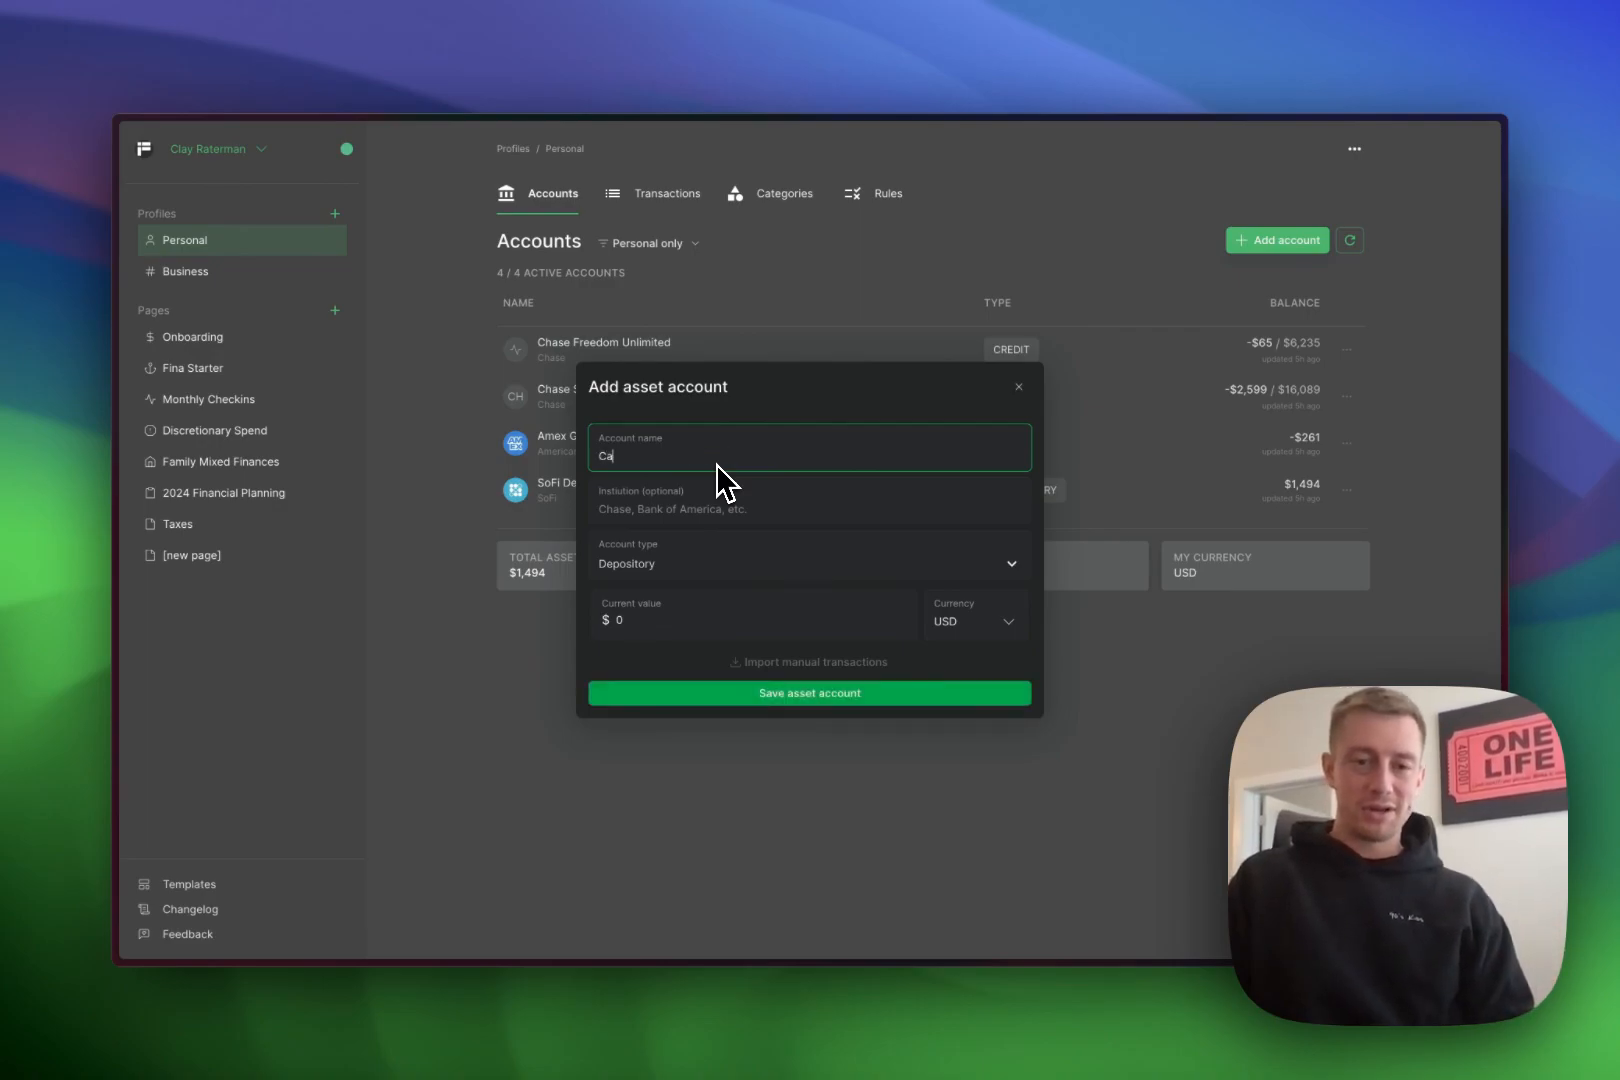
click(730, 494)
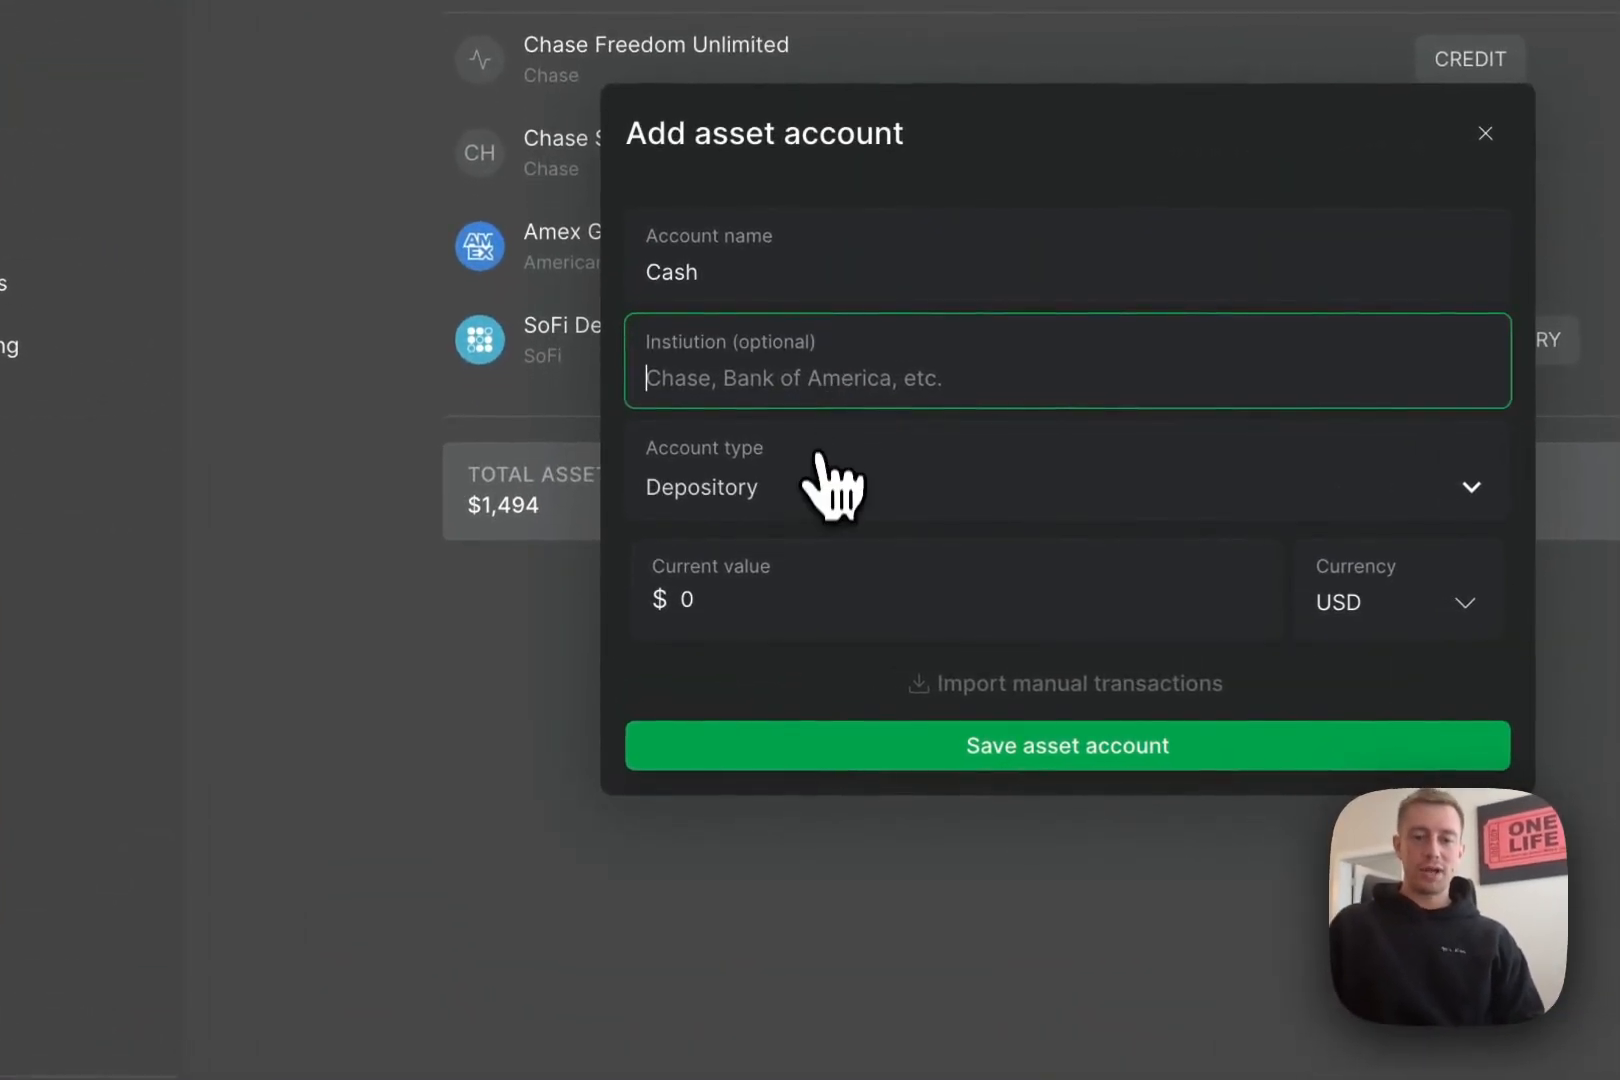
click(820, 490)
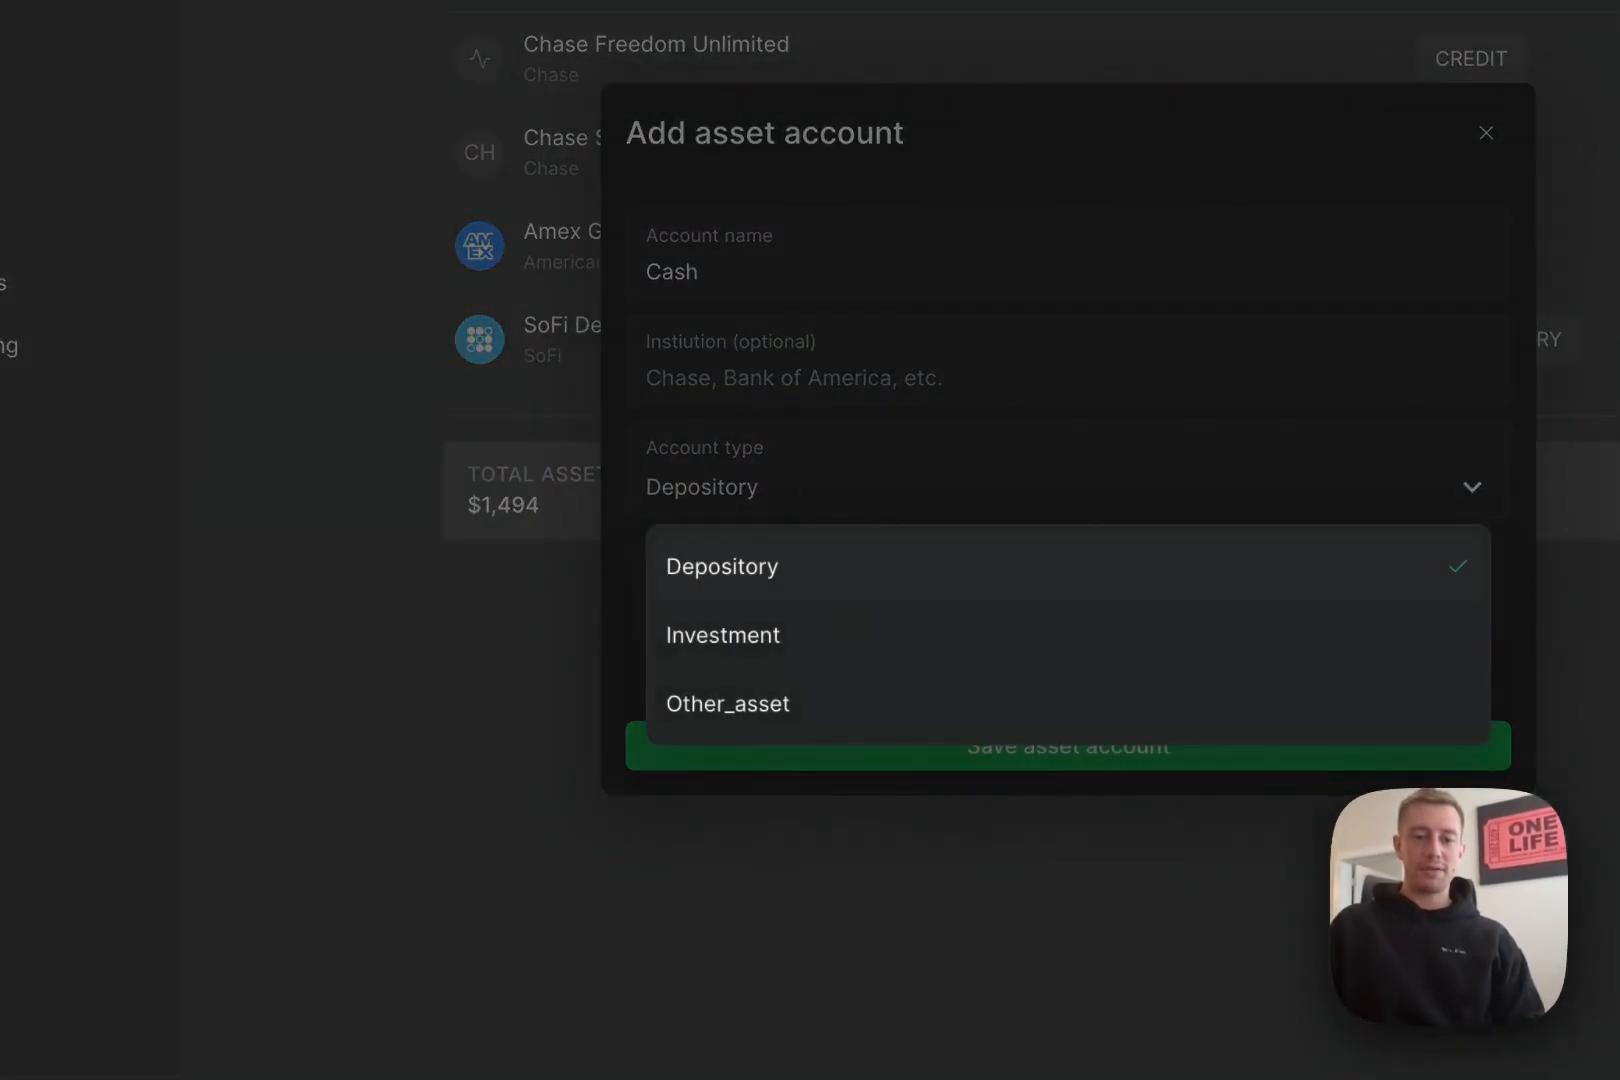
click(755, 718)
click(803, 610)
key(BackSpace)
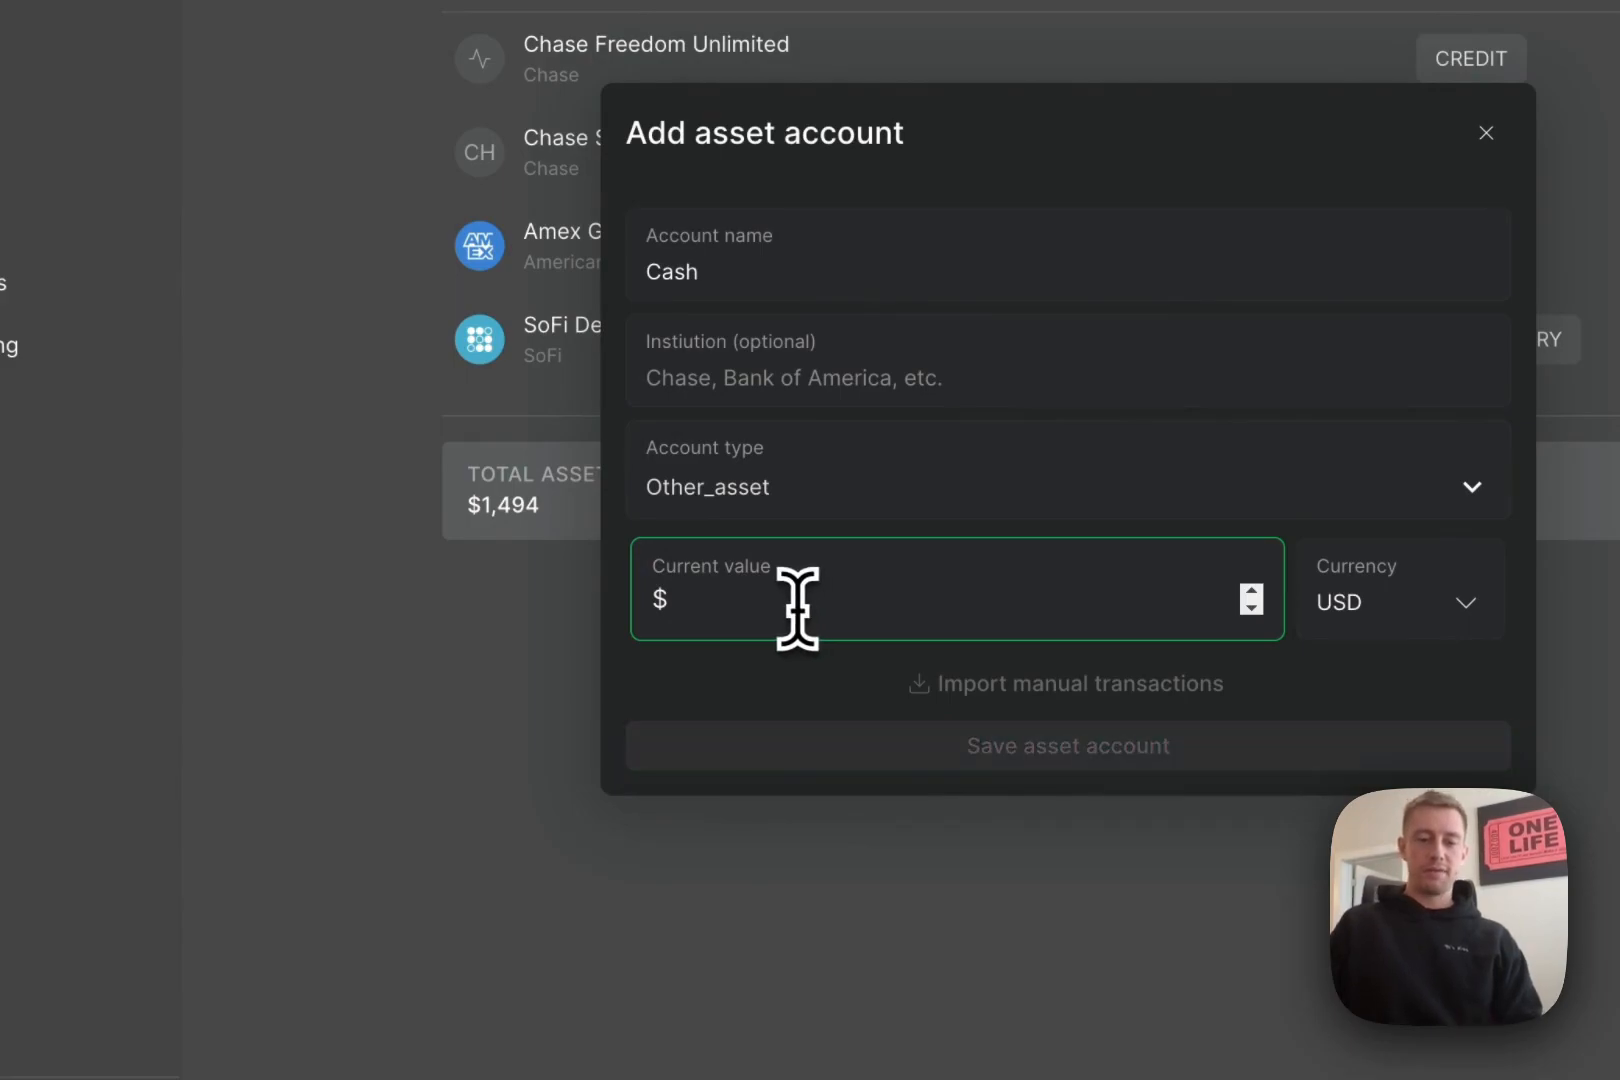
text(1000)
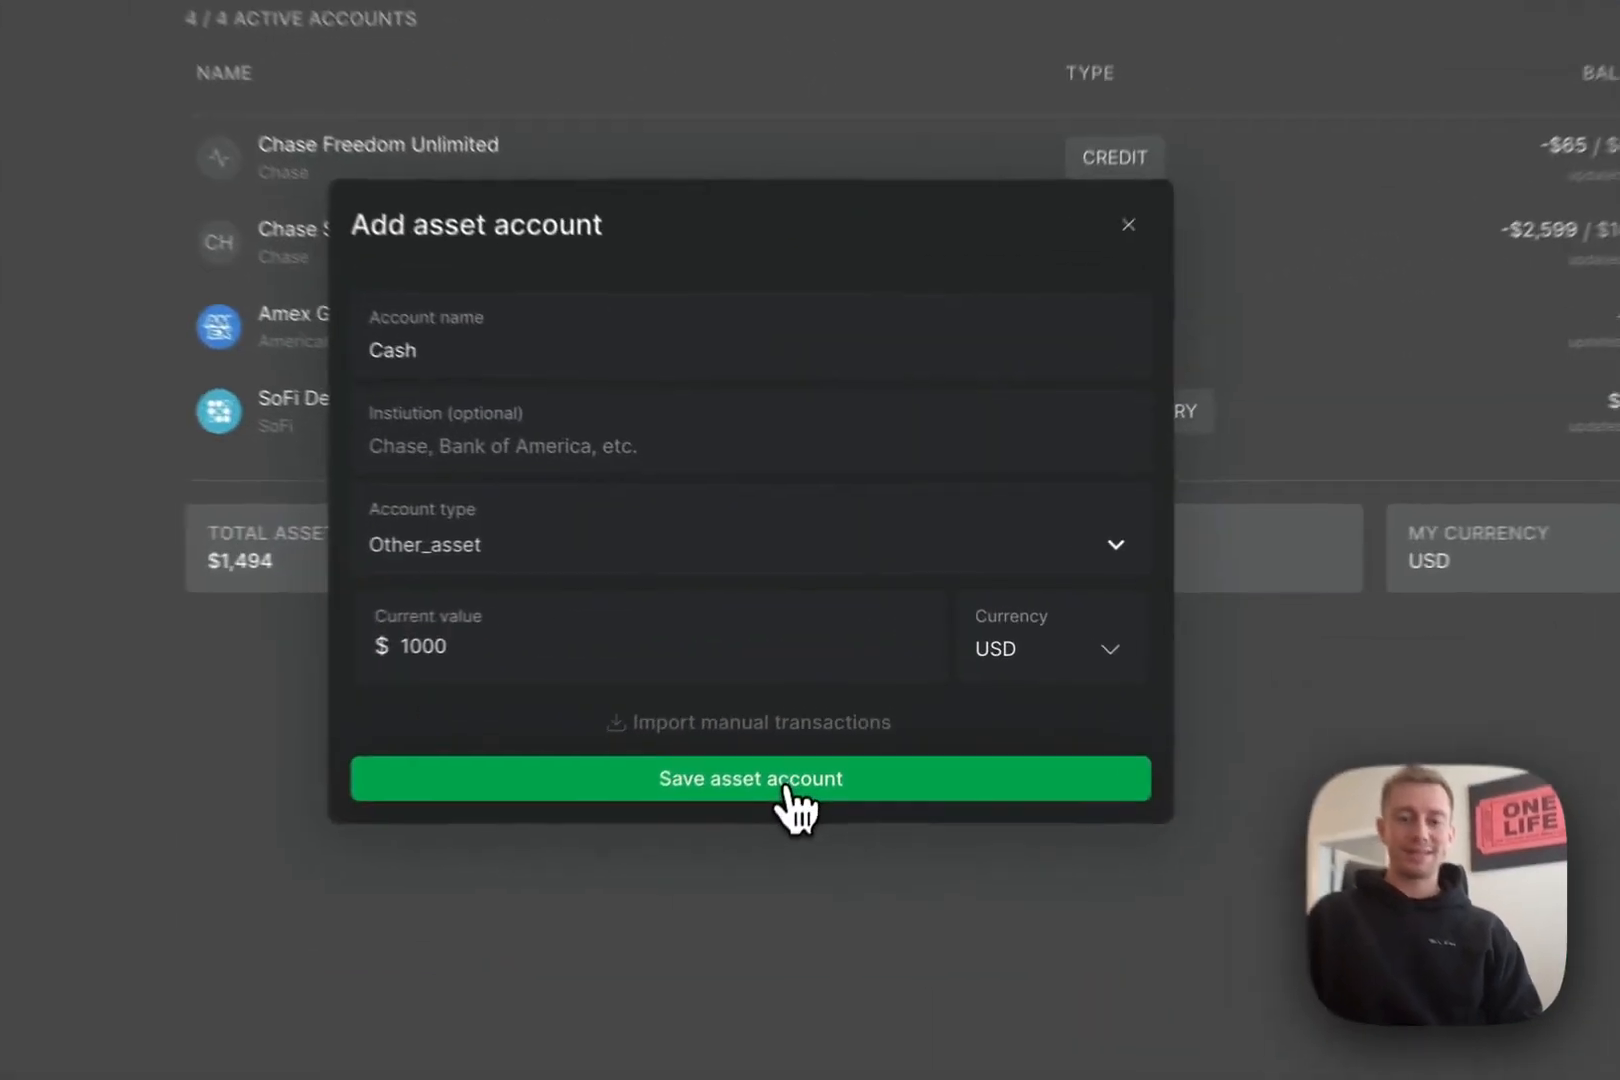
click(829, 696)
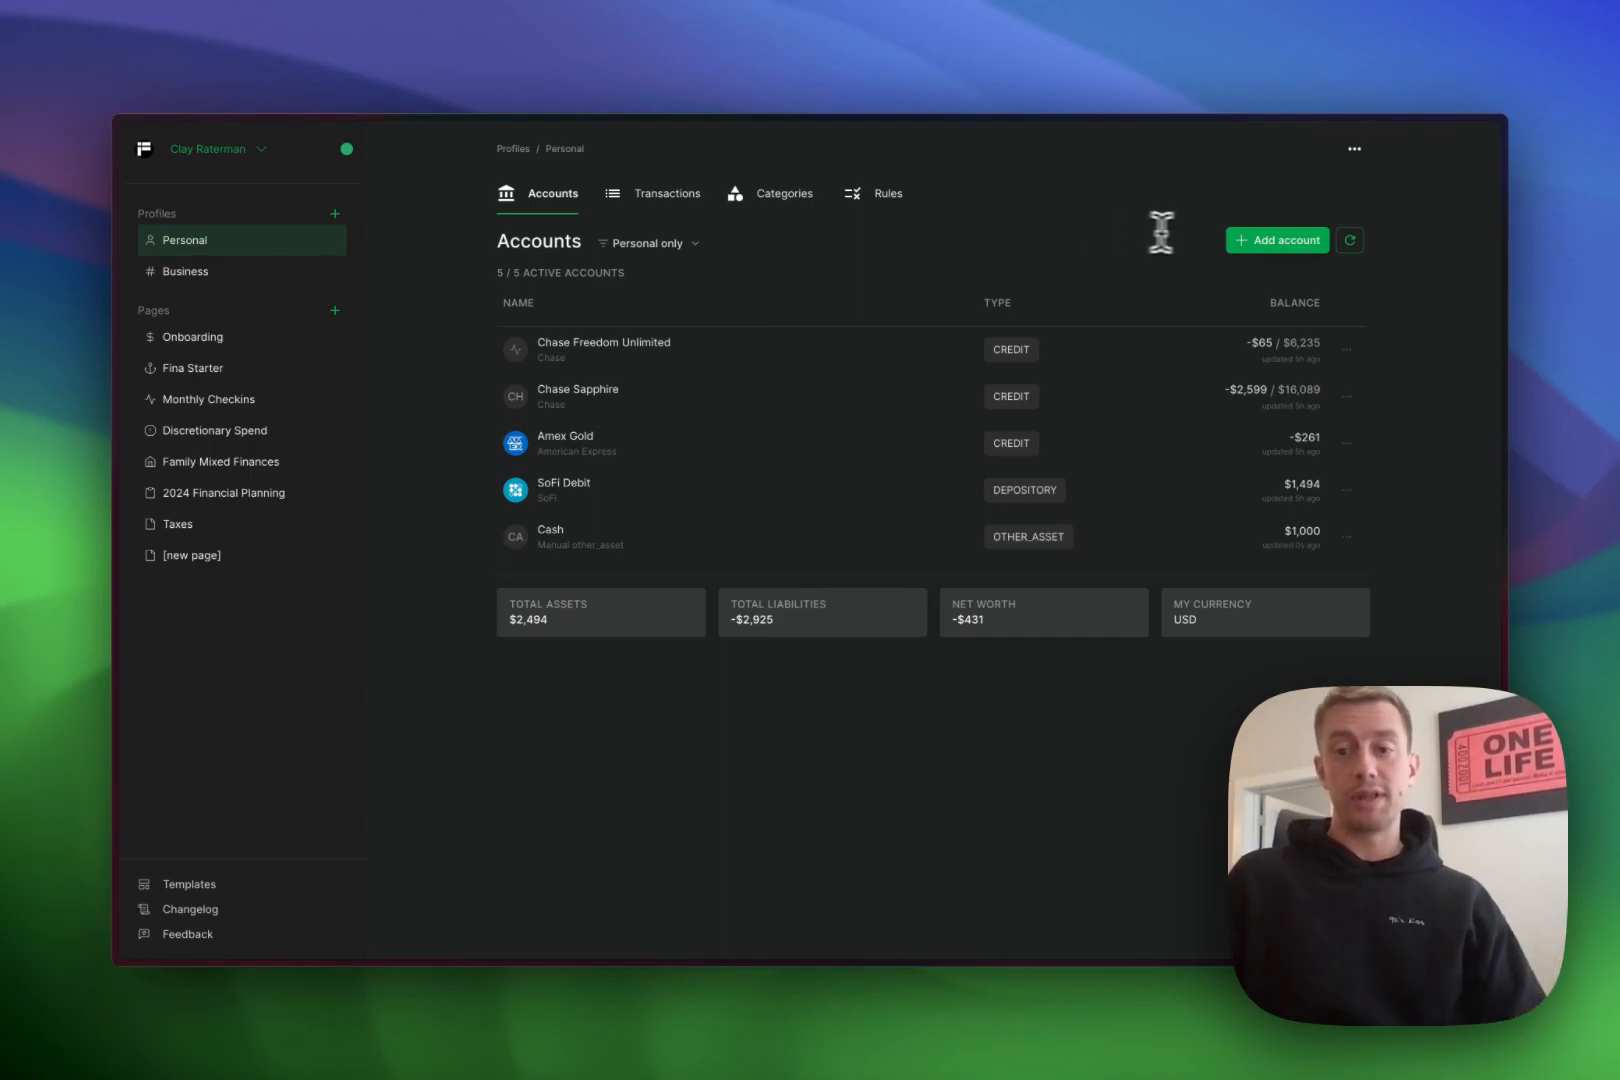
- Fill a new Other assets account named 'Test manual transactions' with current value 500
click(1278, 240)
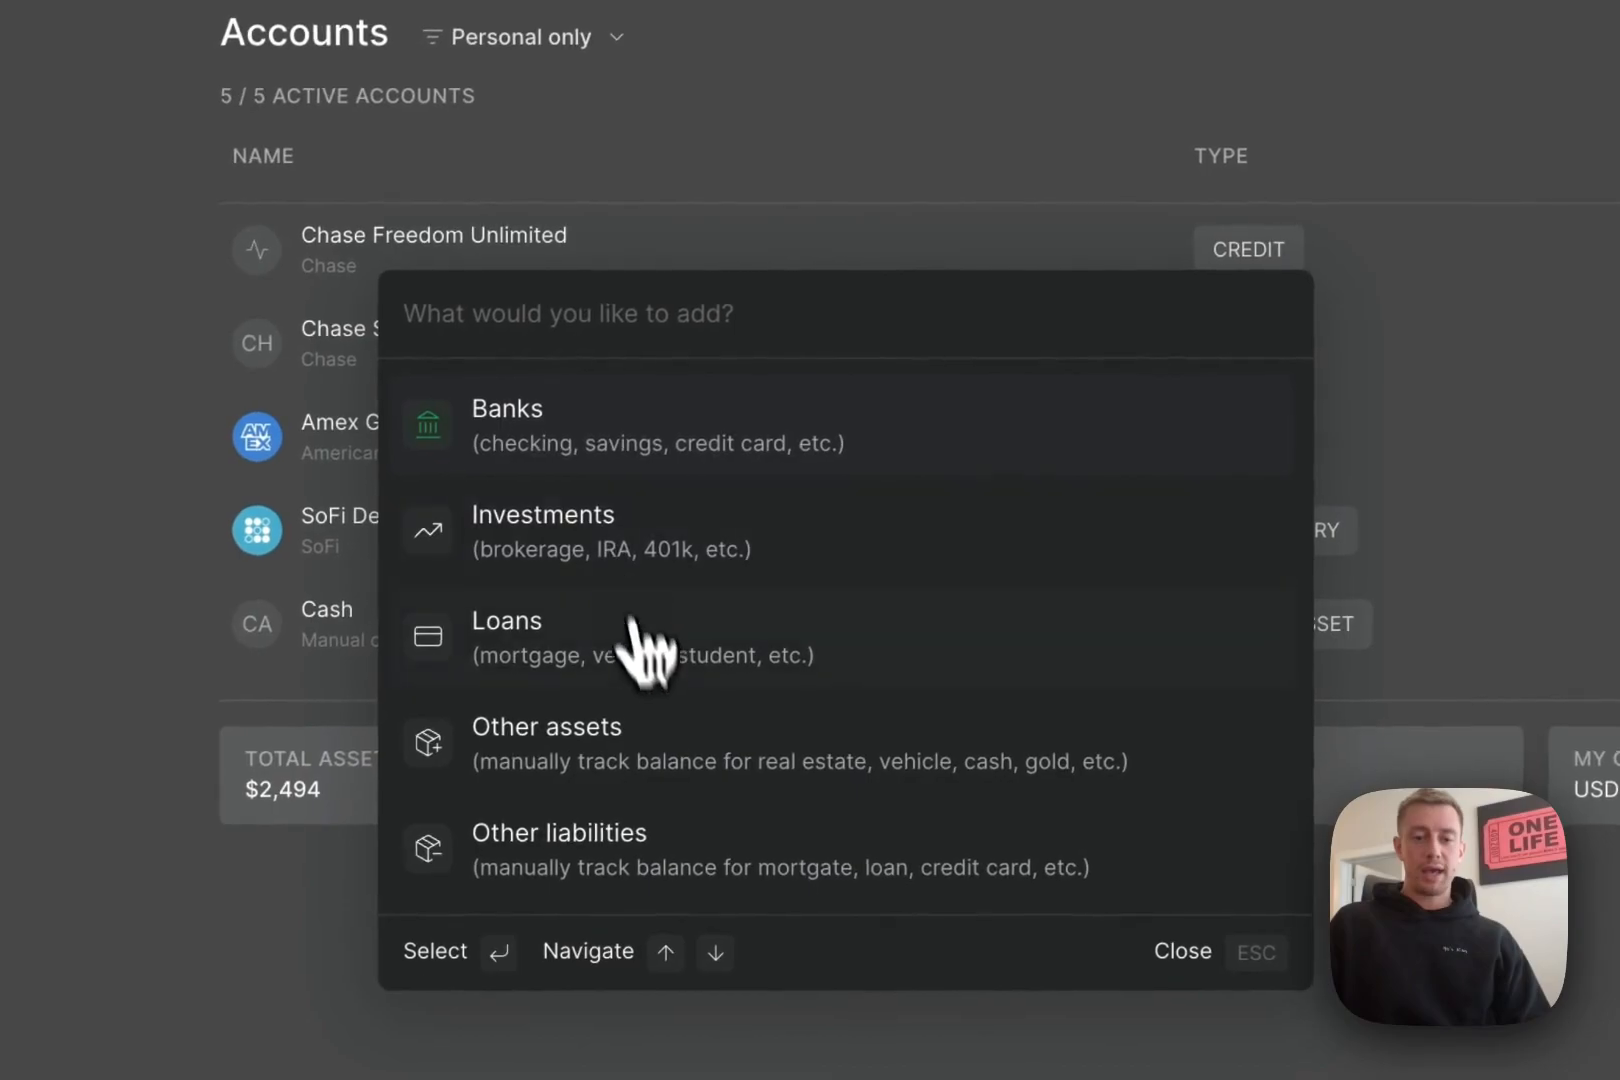
click(560, 752)
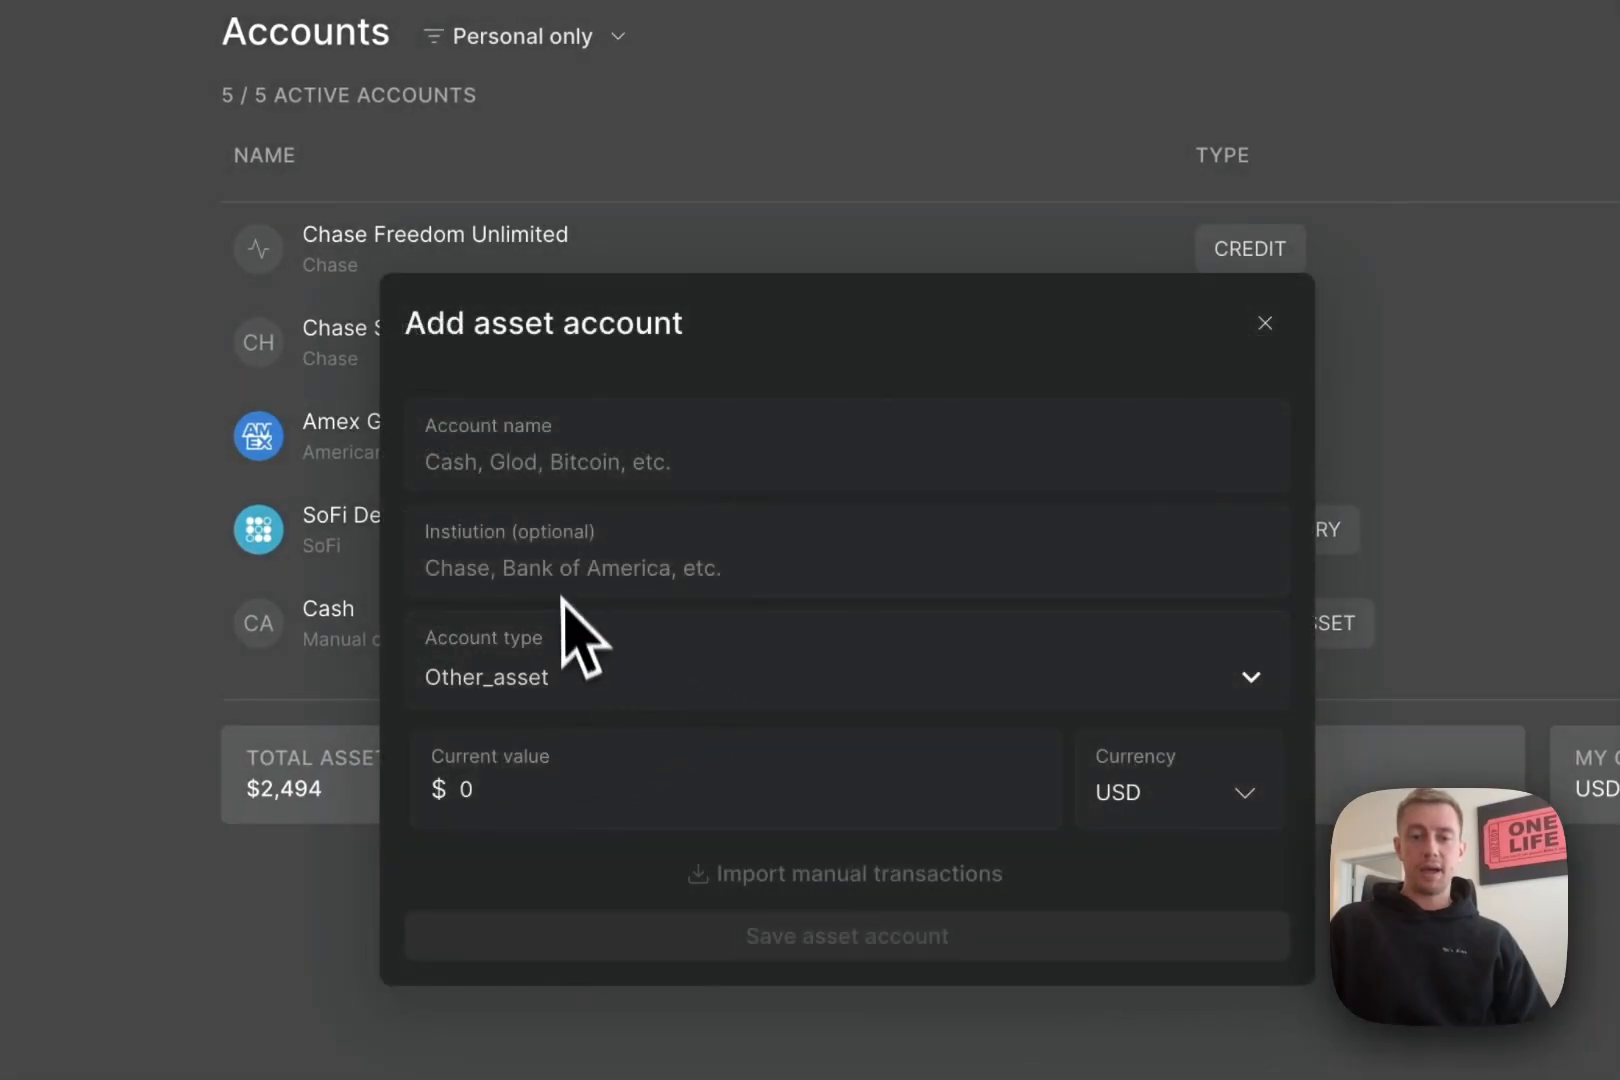
click(547, 463)
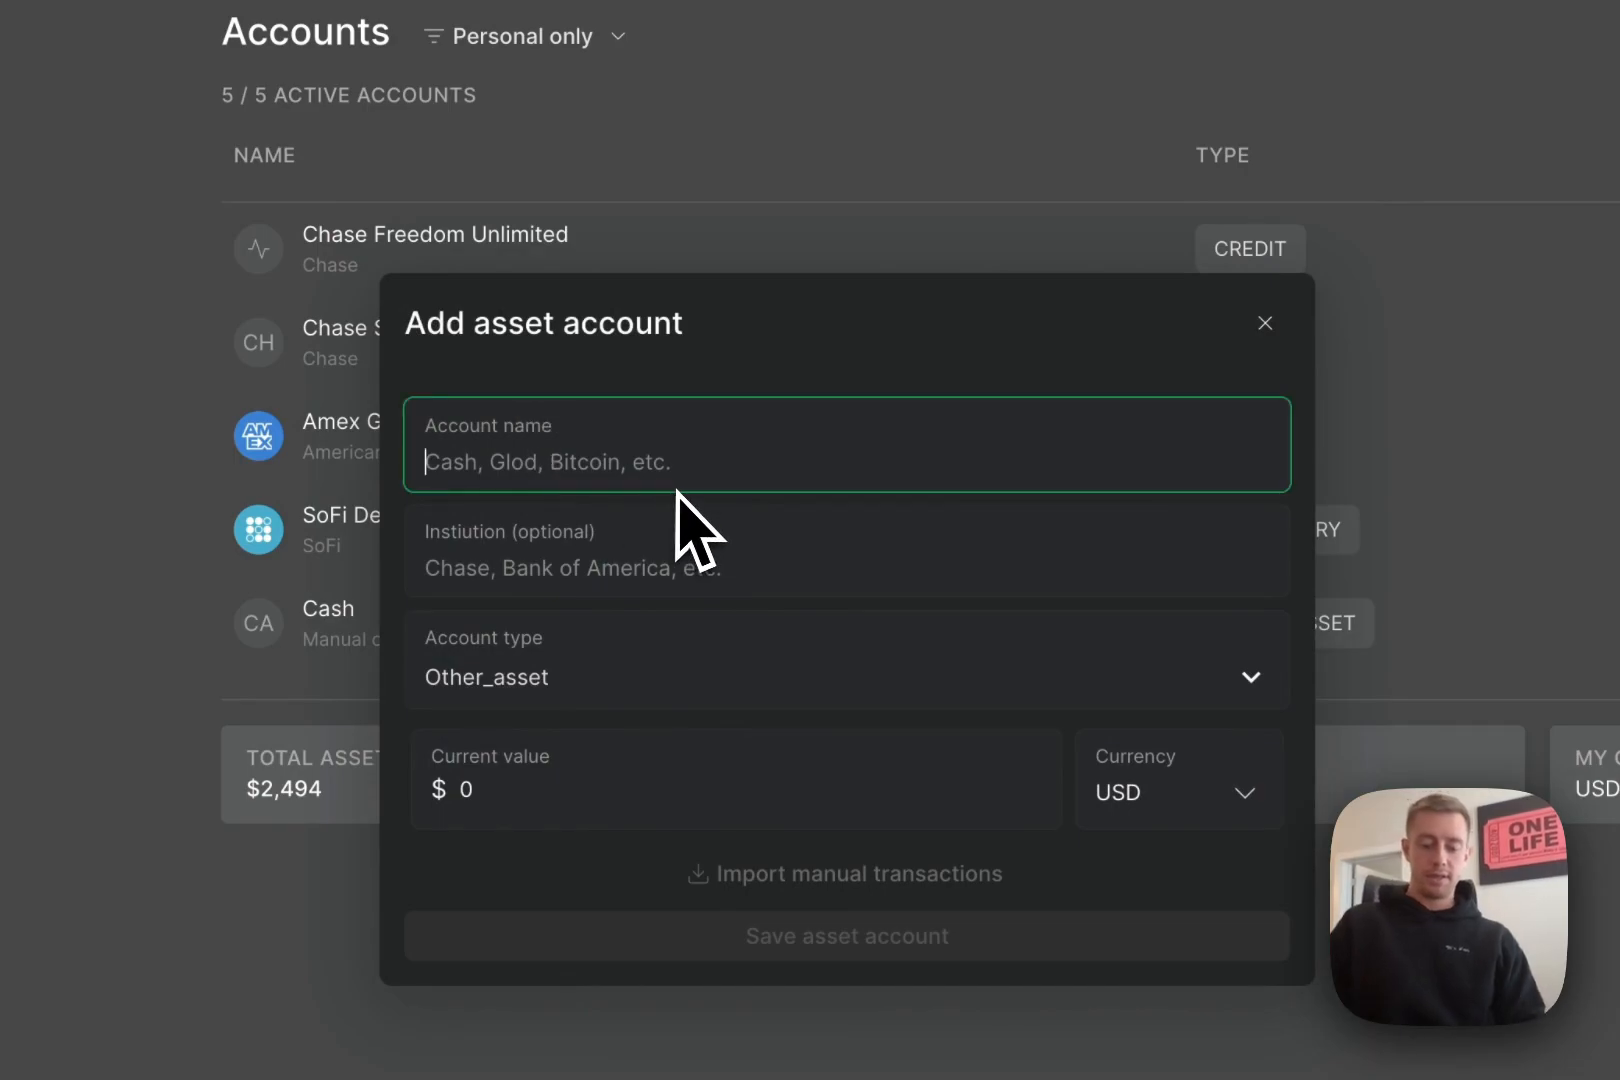
text(Test manual transactions)
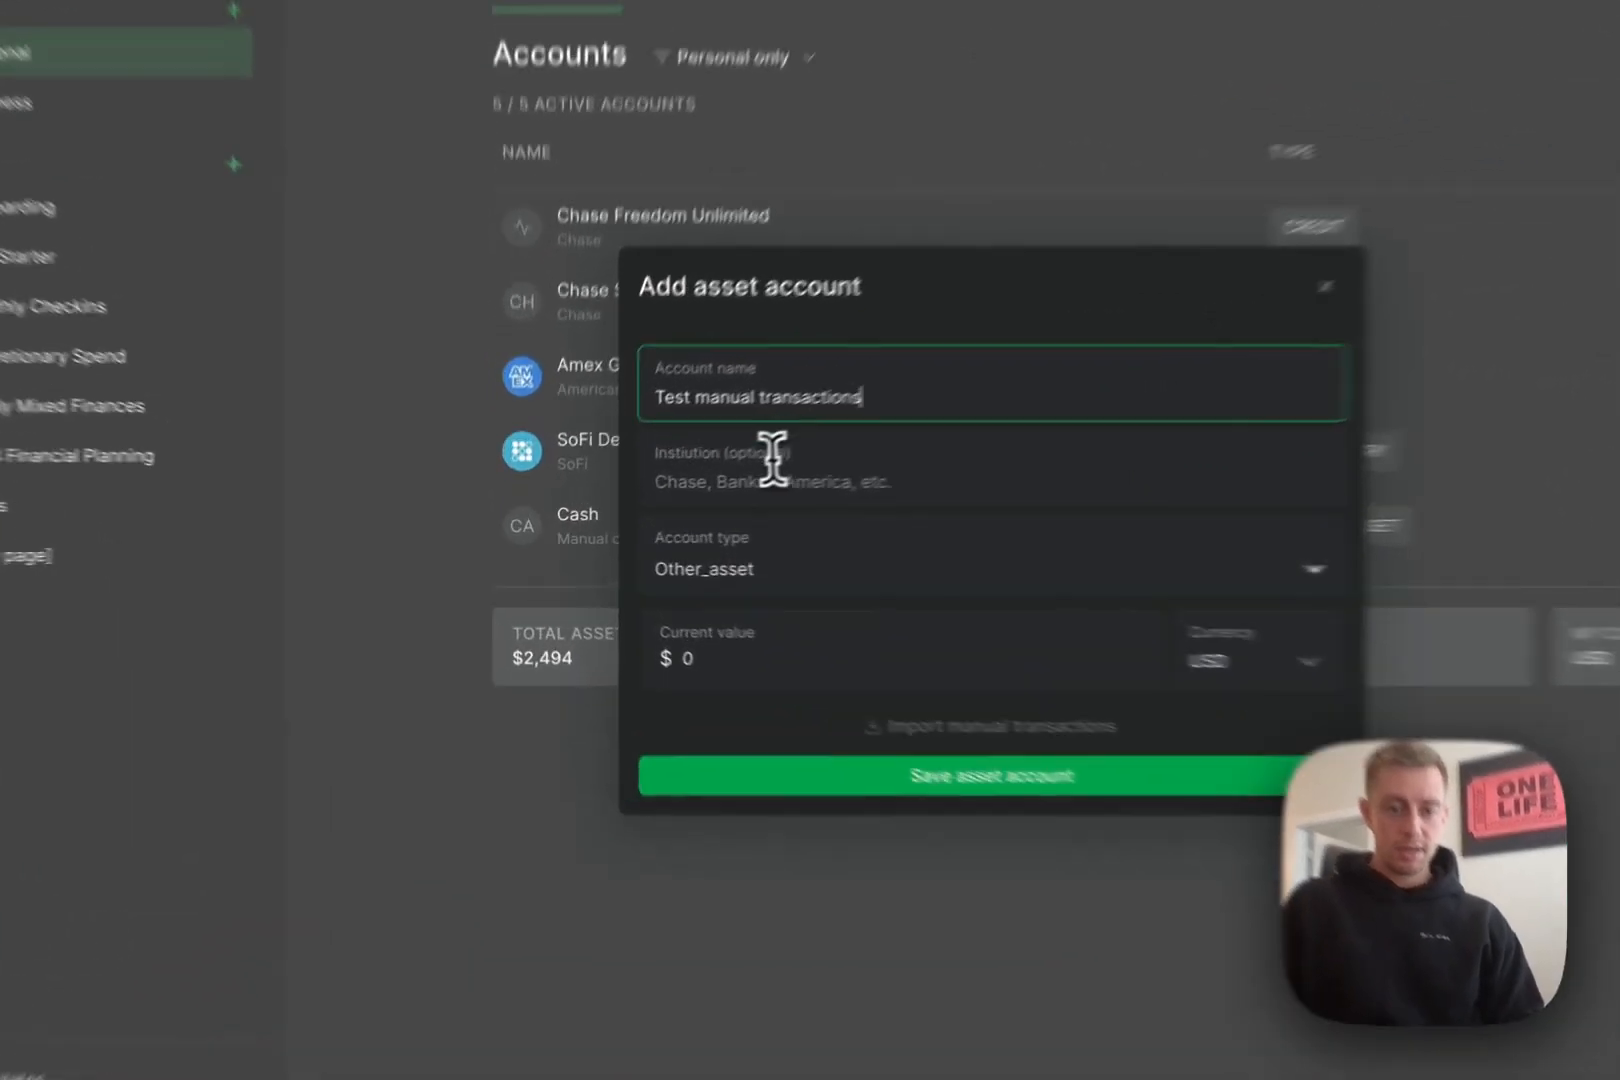
click(669, 512)
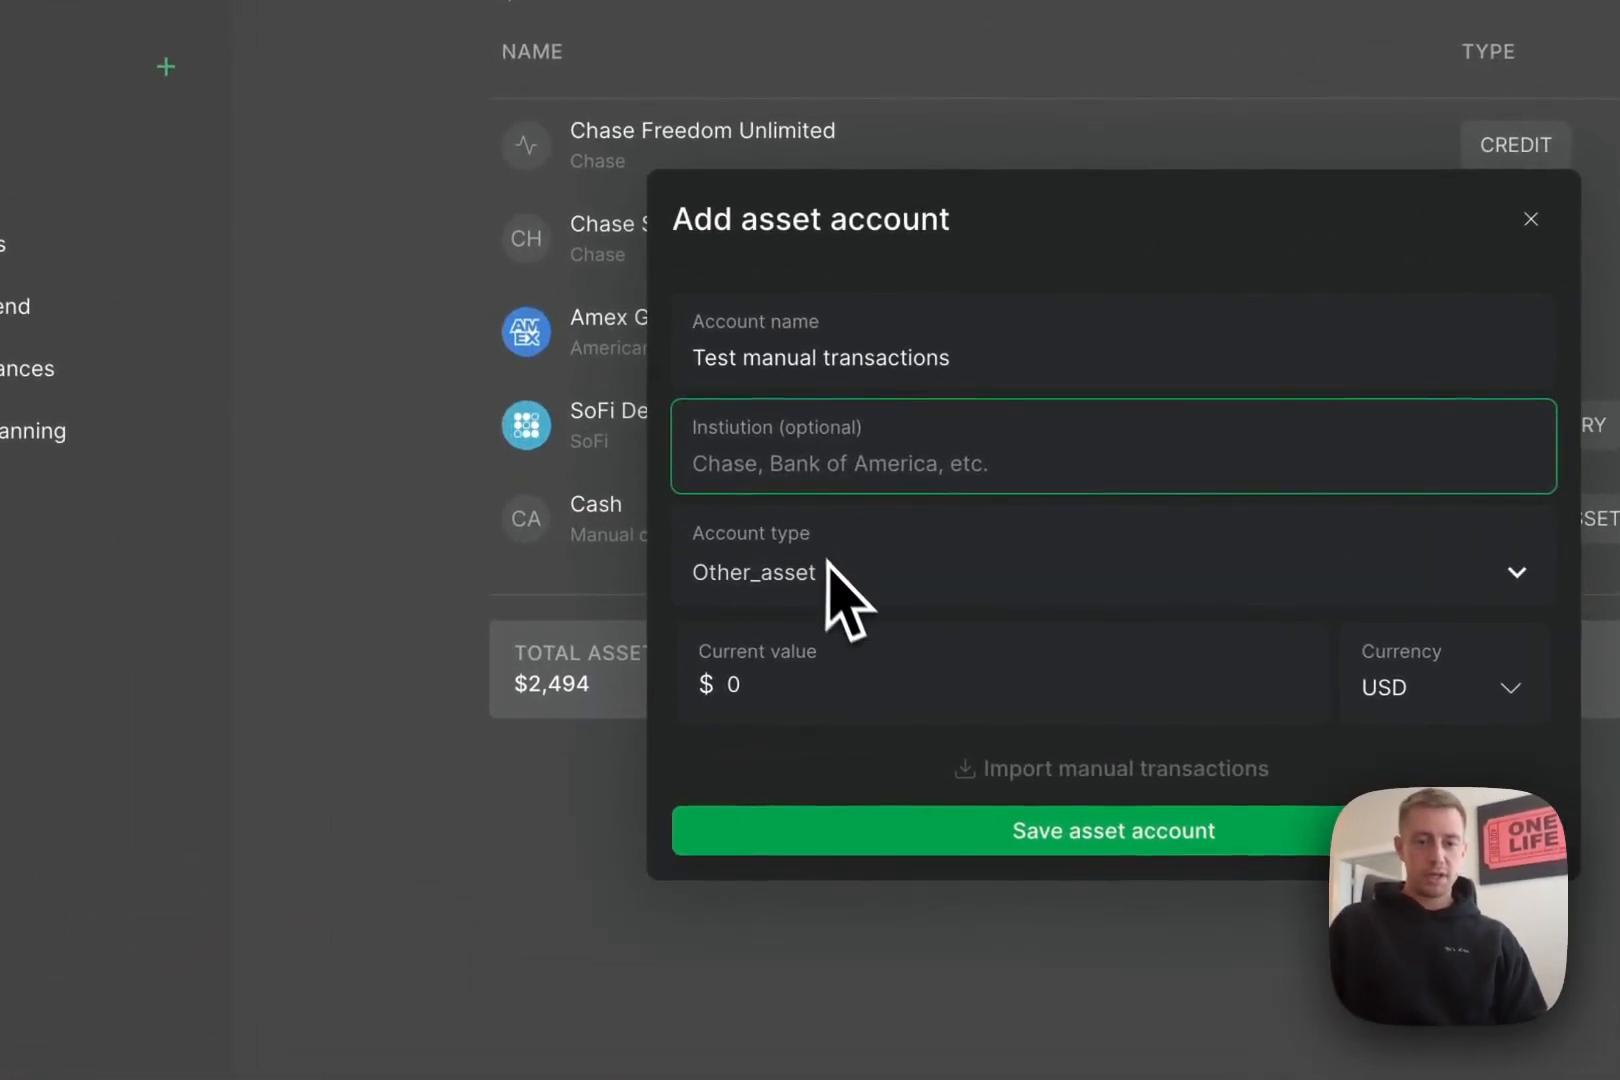
click(813, 678)
key(BackSpace)
text(1090)
key(BackSpace)
key(BackSpace)
key(BackSpace)
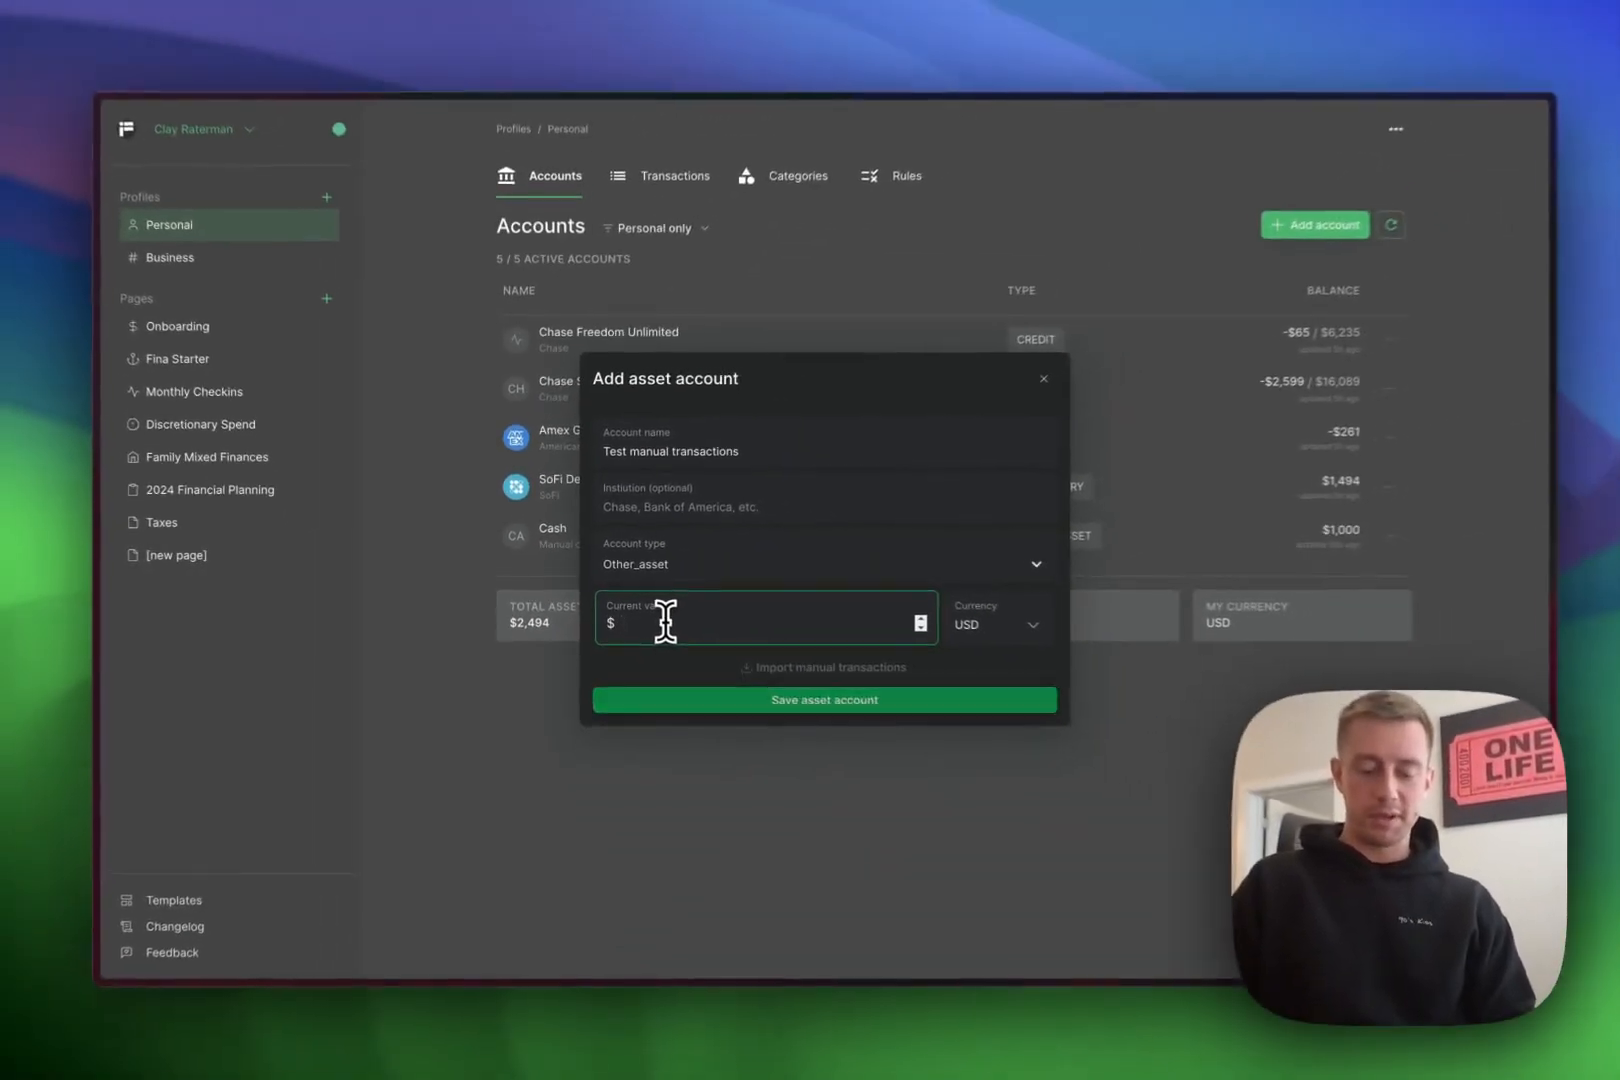
text(500)
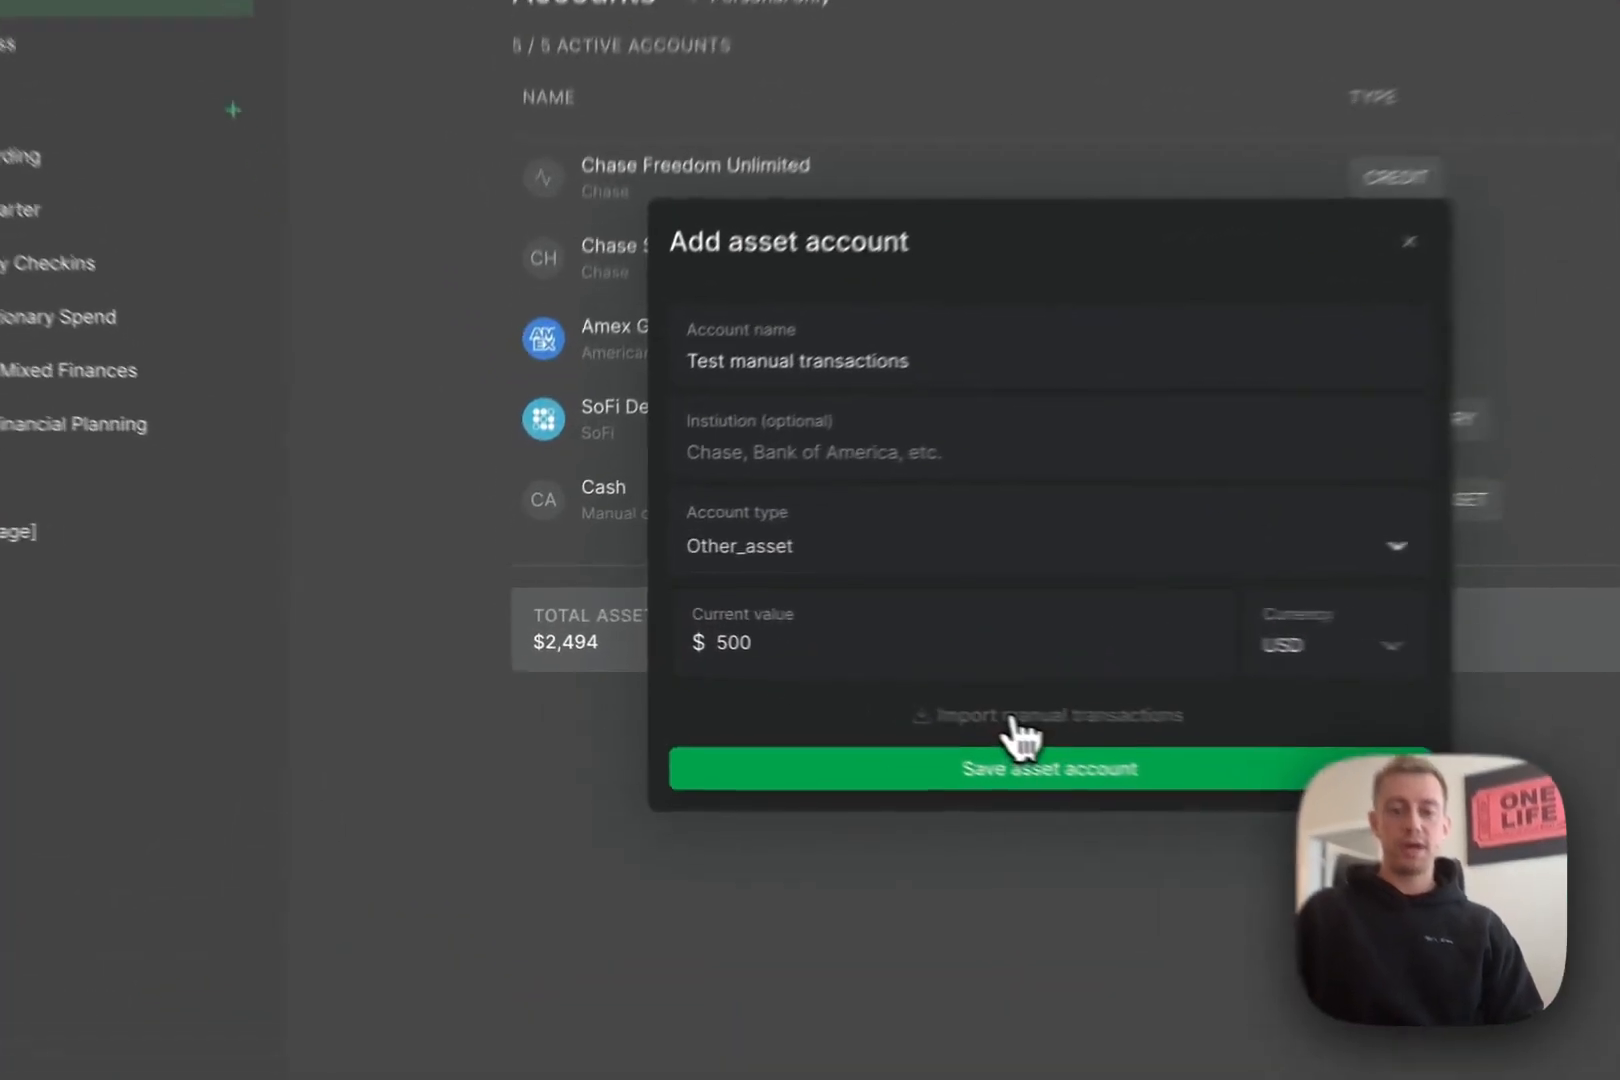
- Open the manual transactions import for this account and re-authorize Google access
click(790, 664)
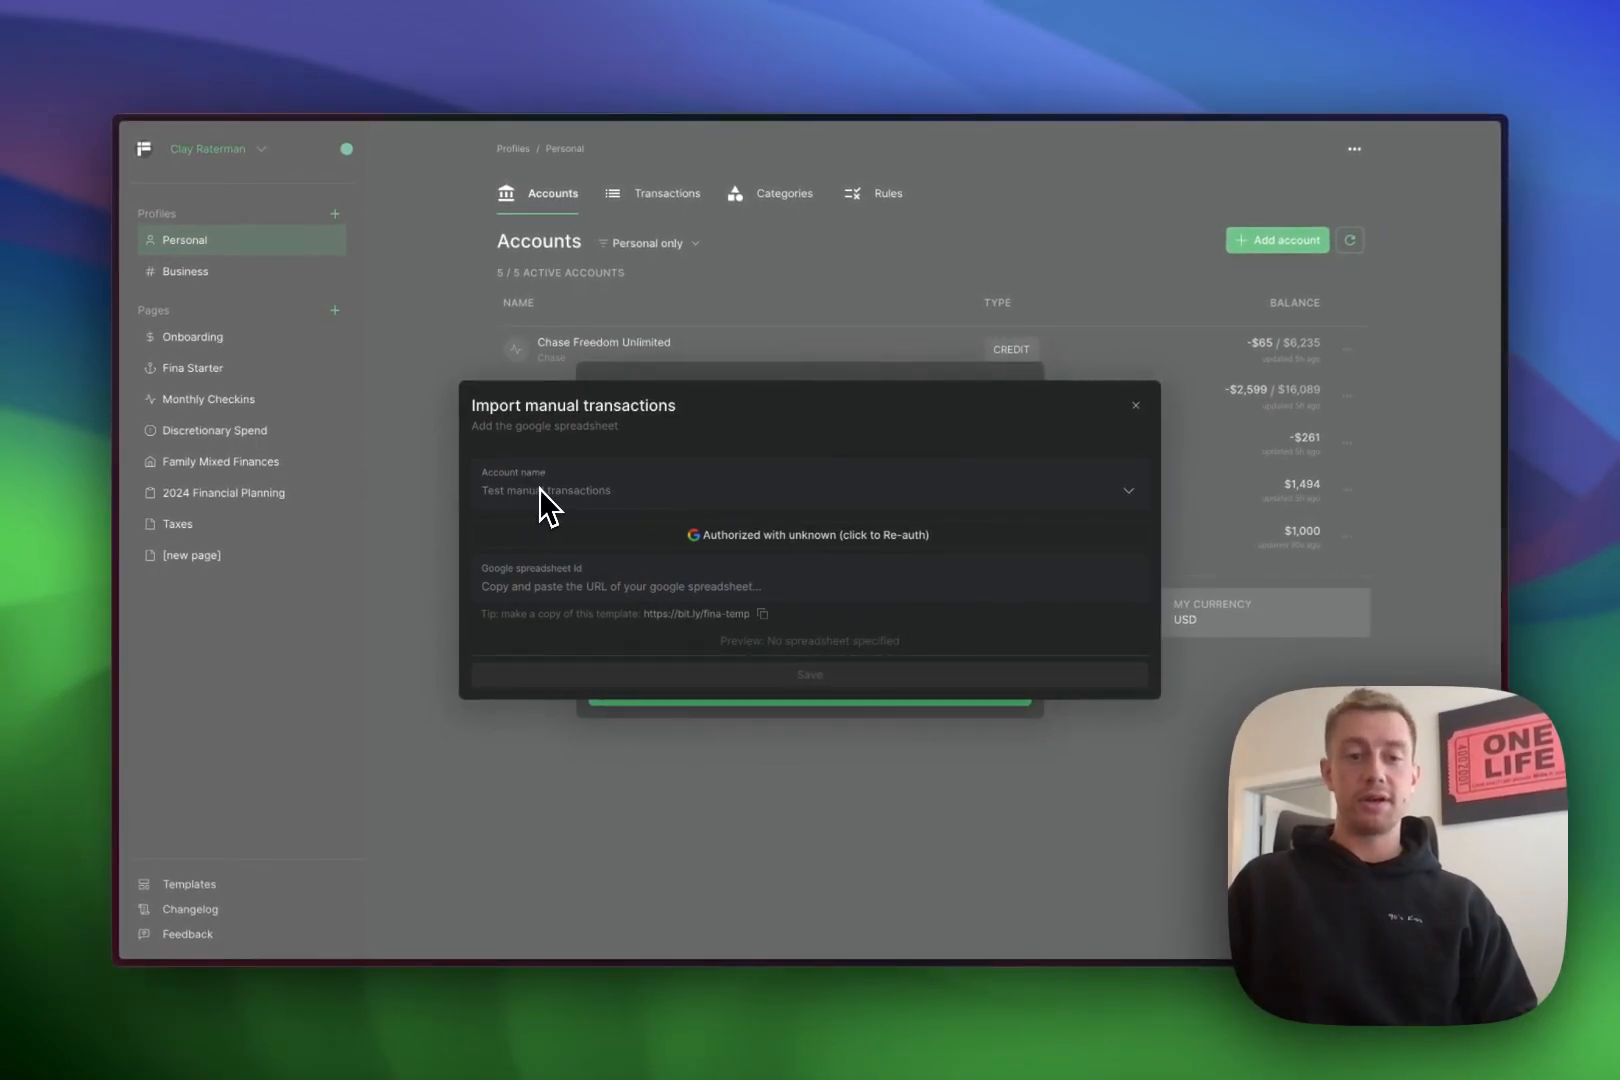
drag(488, 492, 561, 494)
click(583, 496)
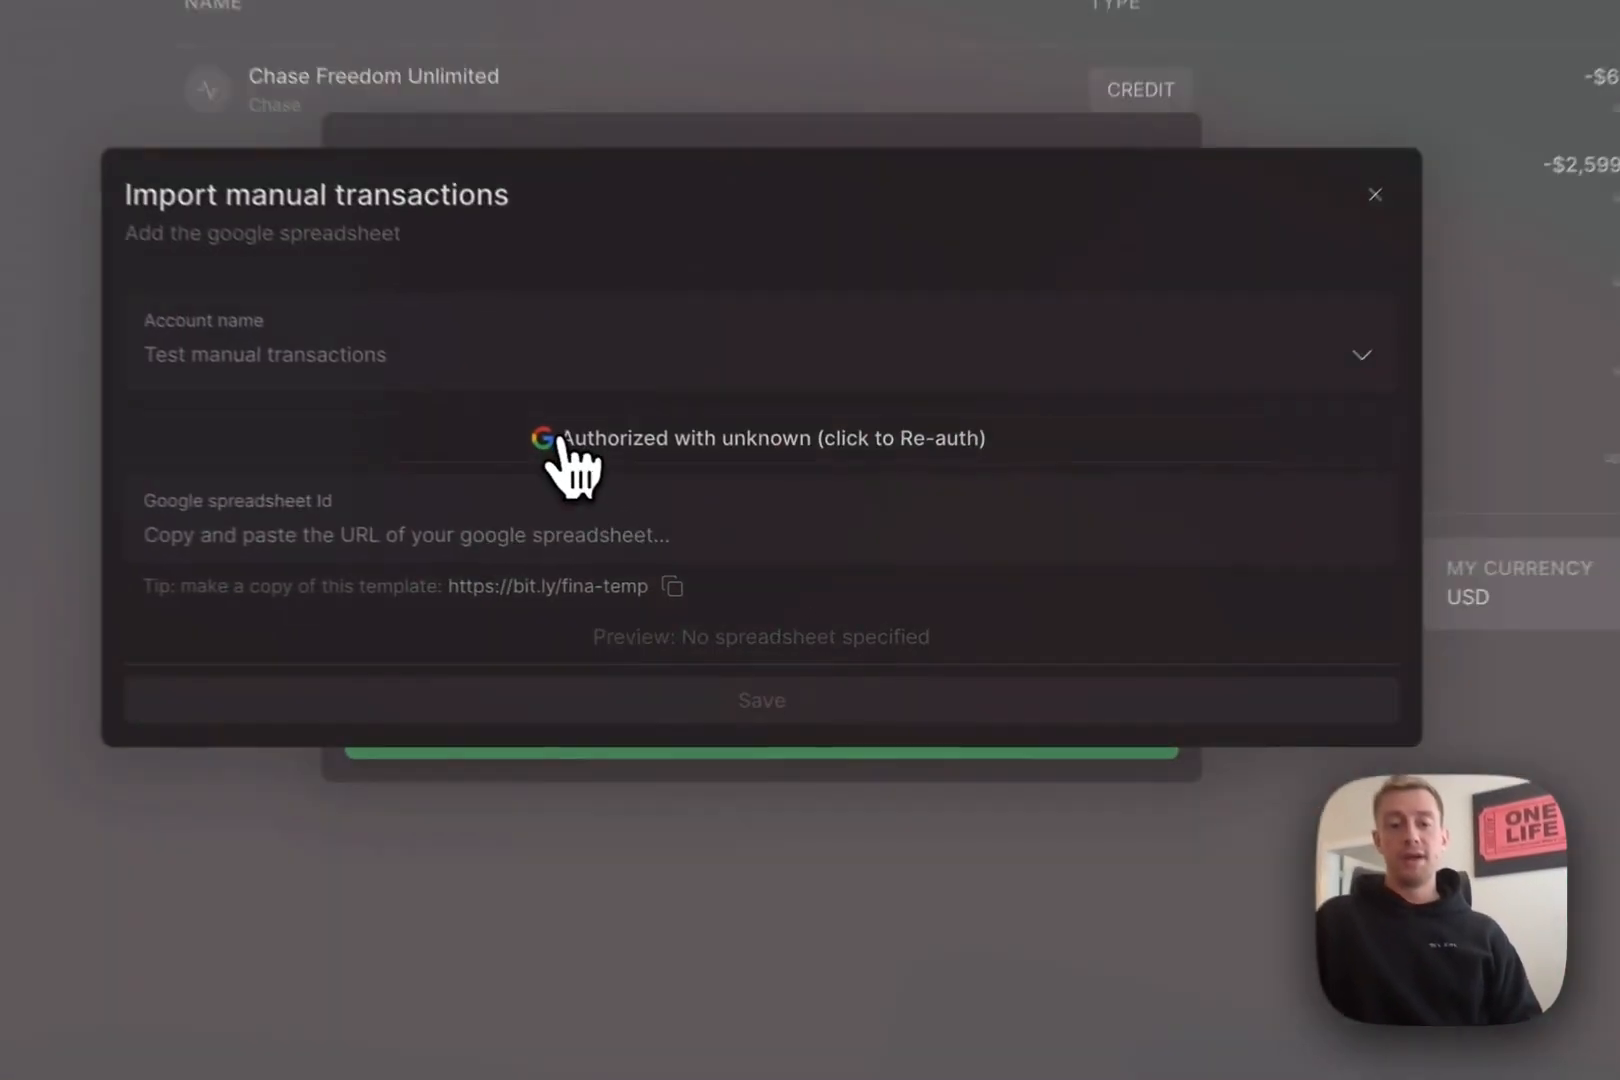
click(708, 537)
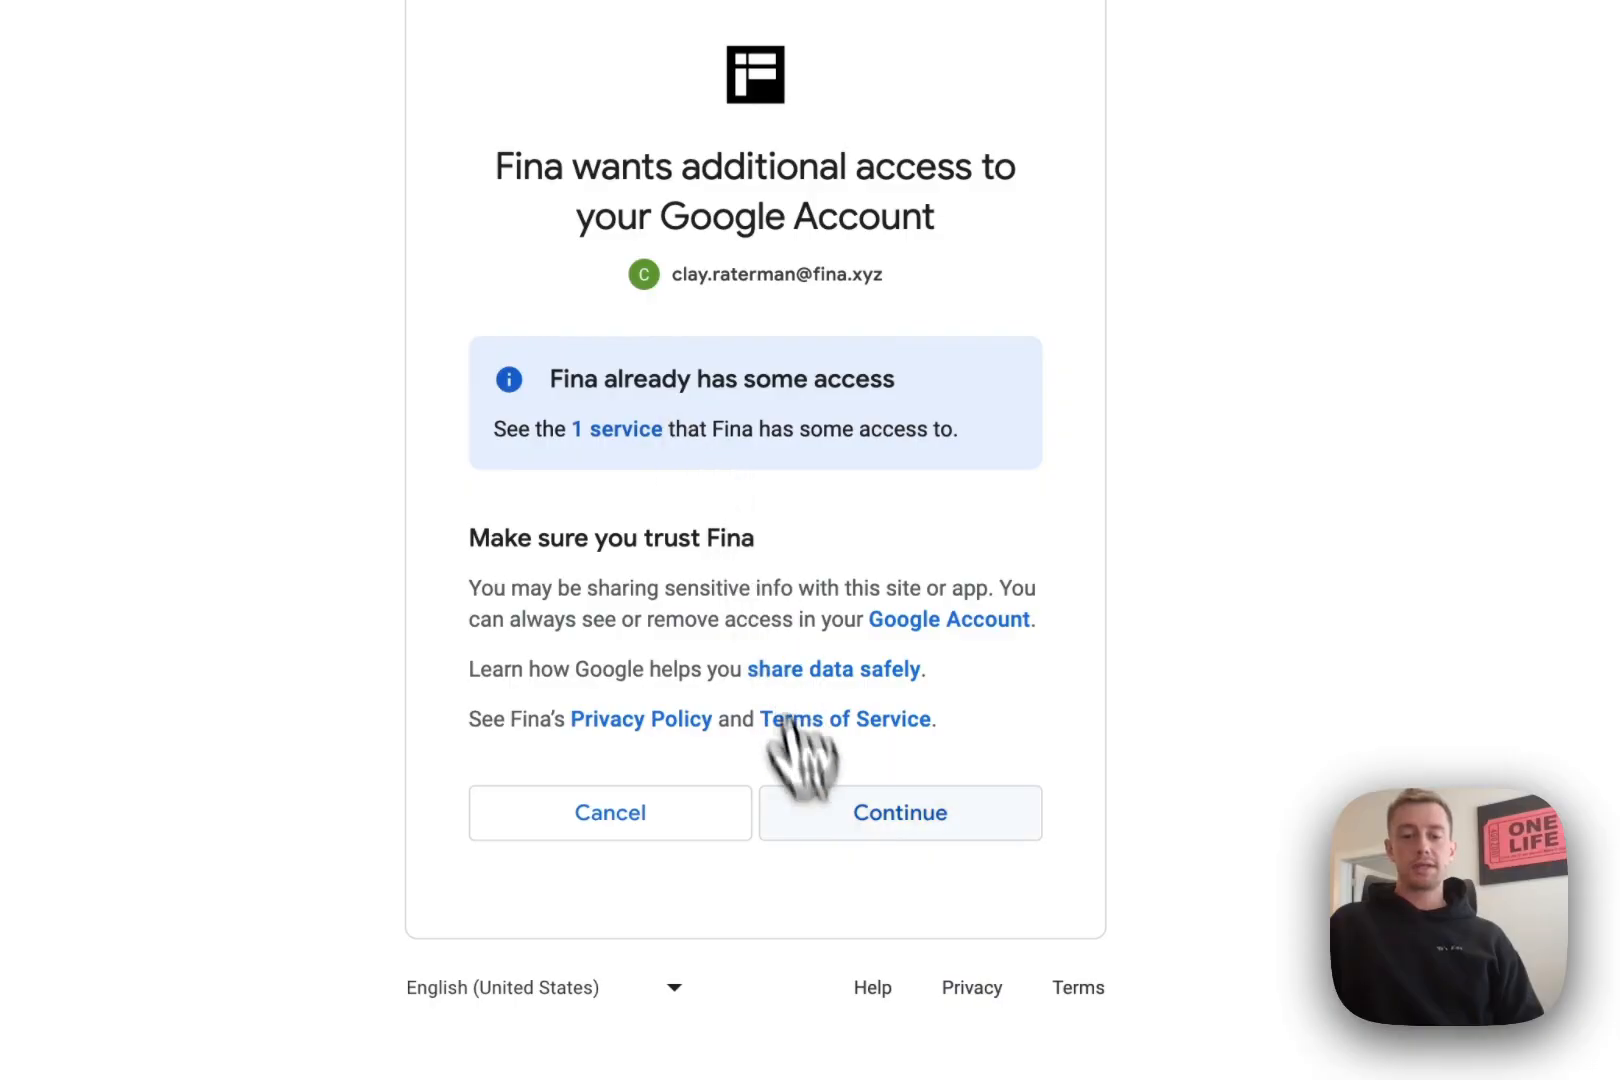
click(880, 812)
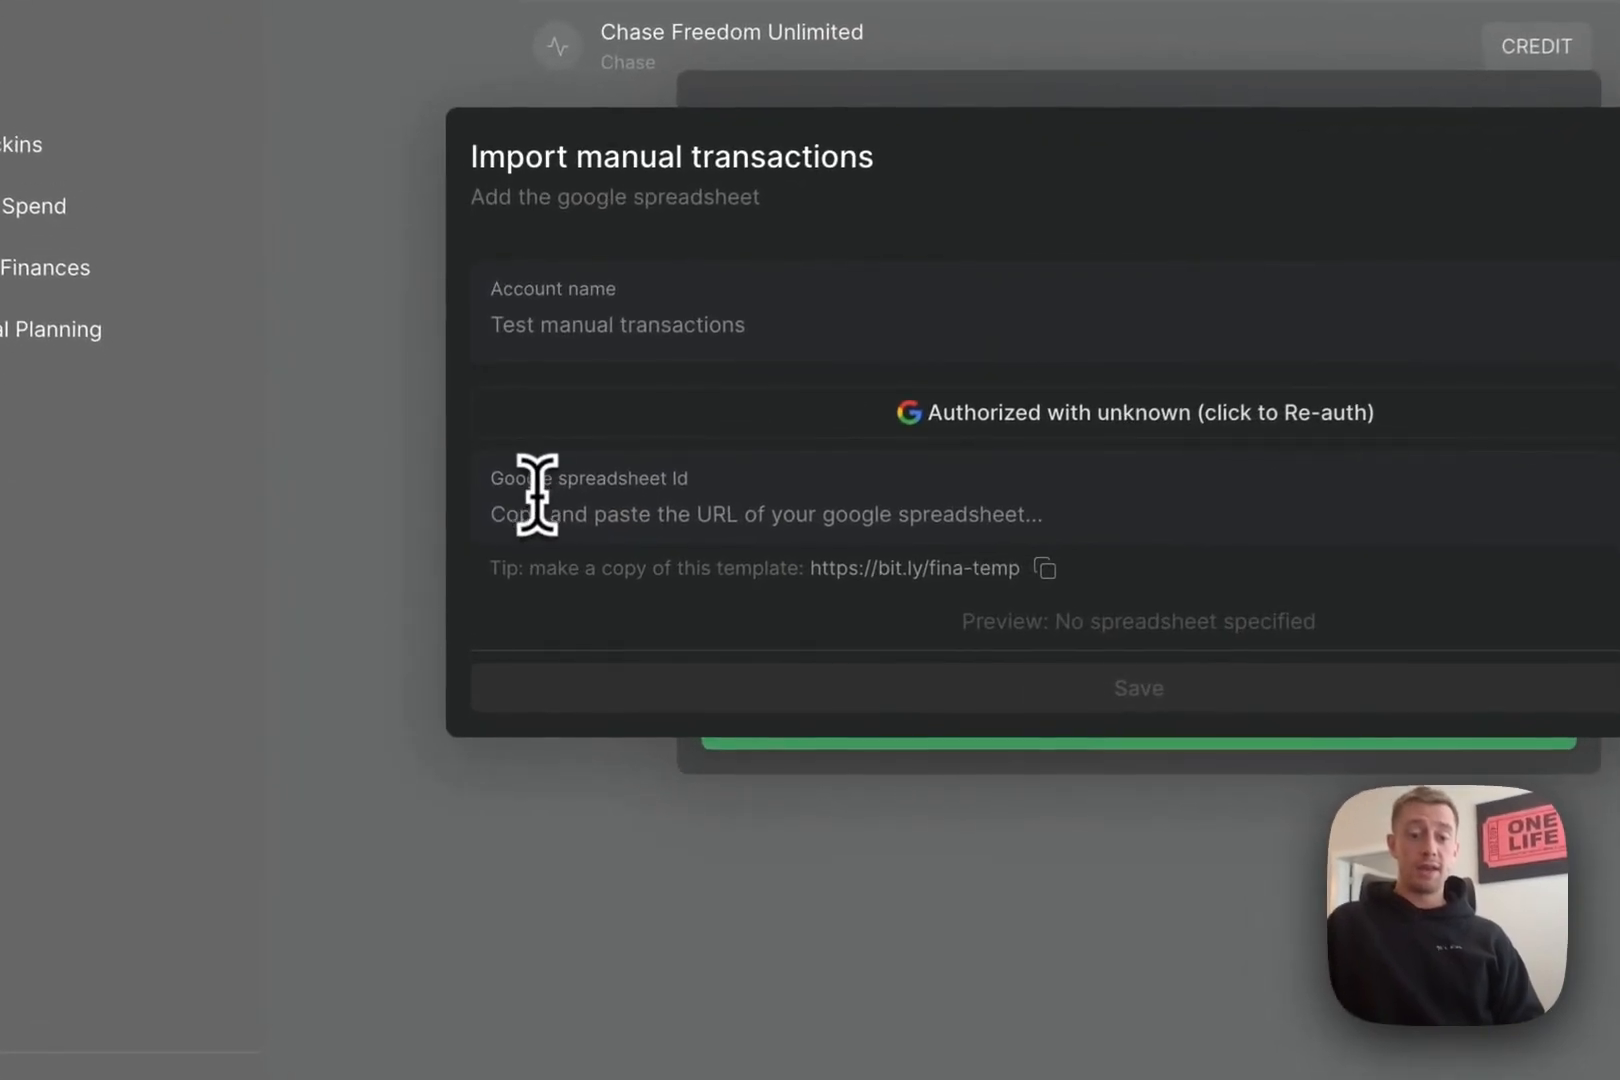
click(512, 592)
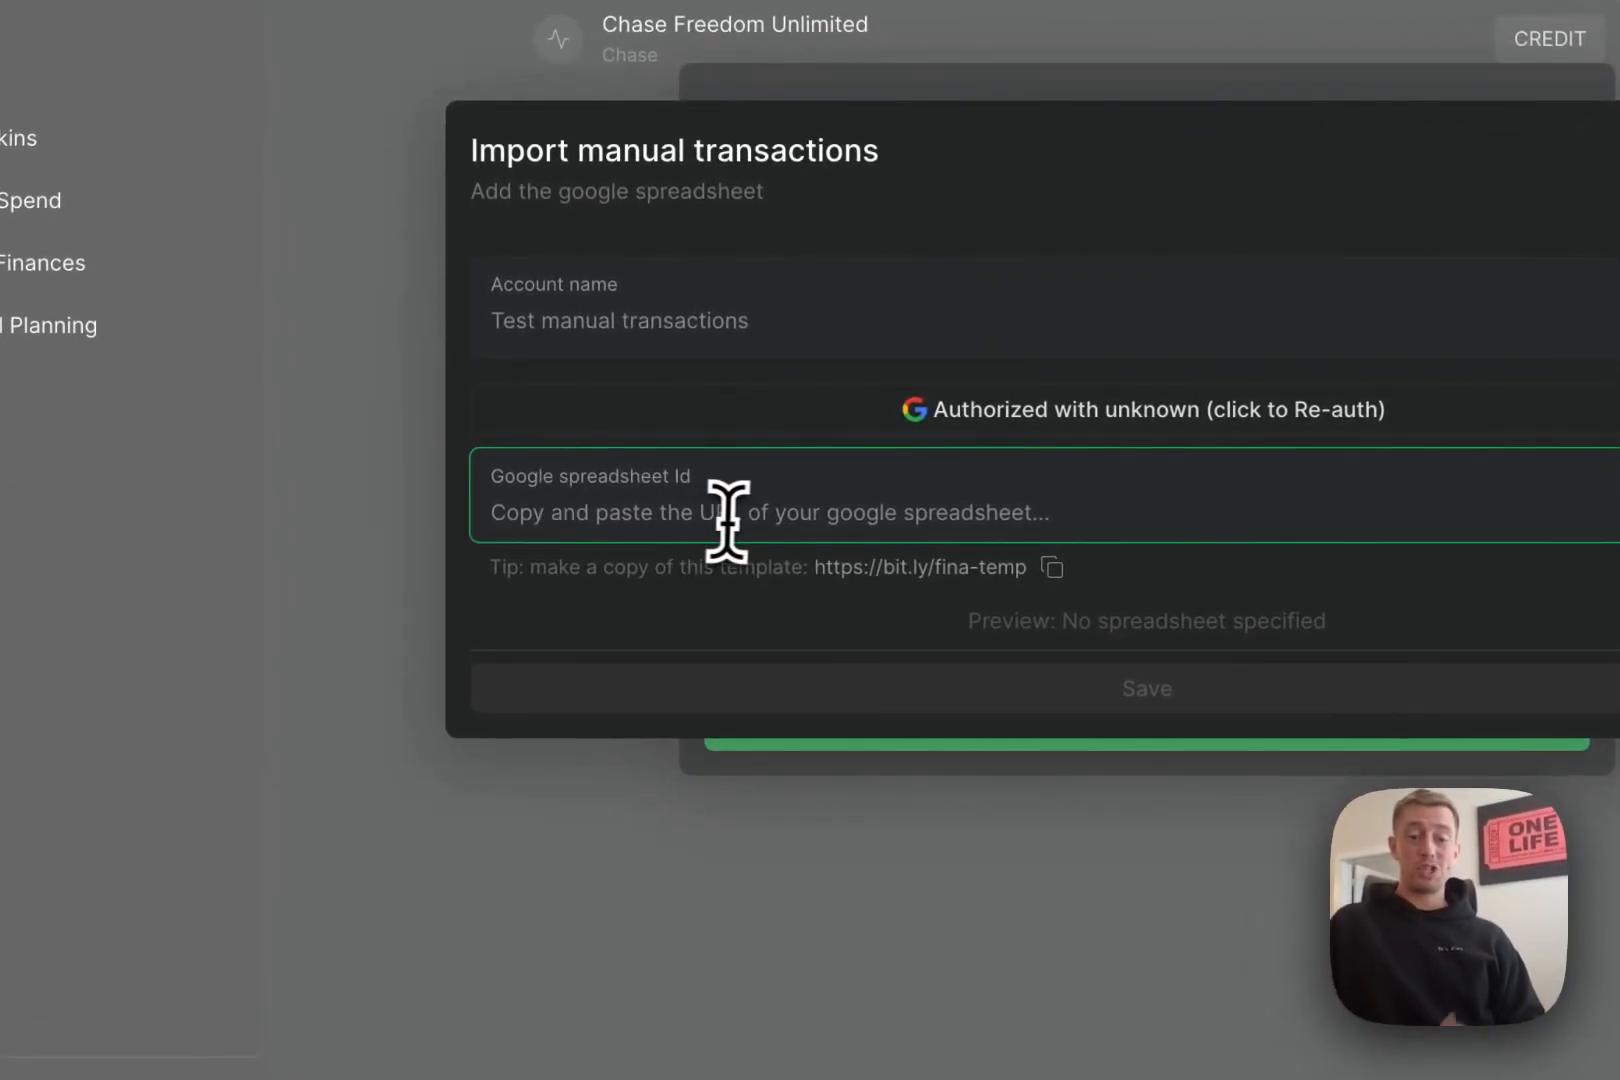
click(772, 575)
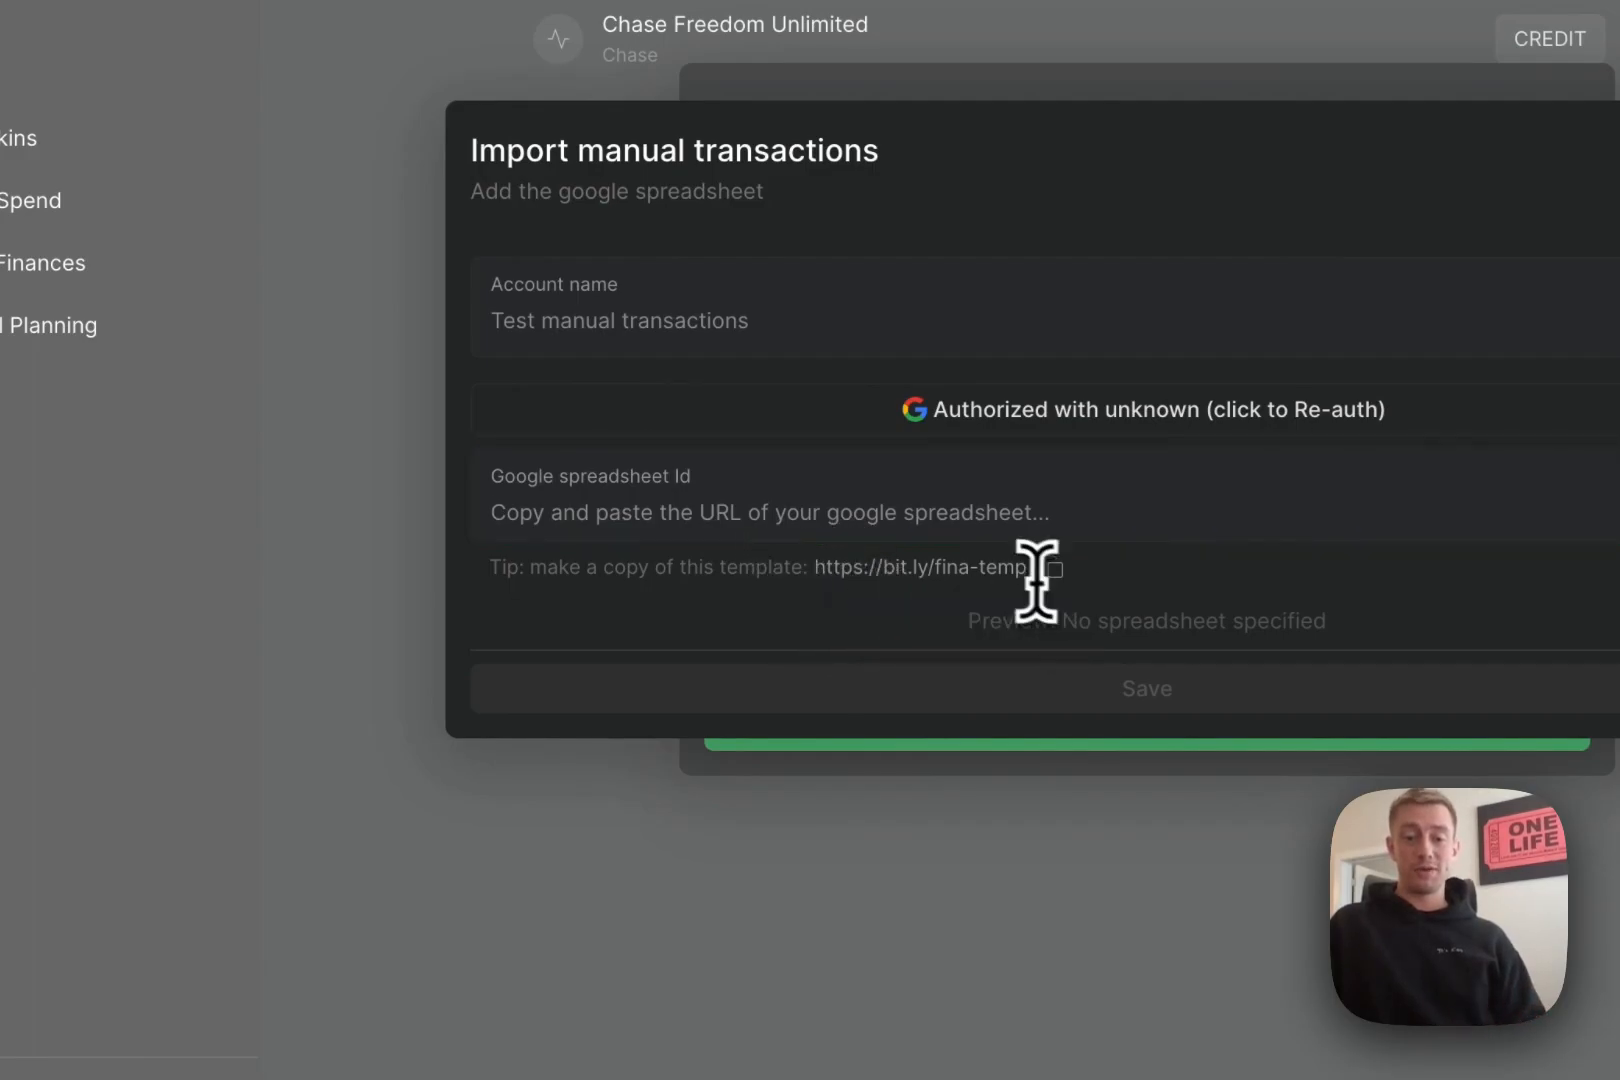
drag(818, 577, 1049, 607)
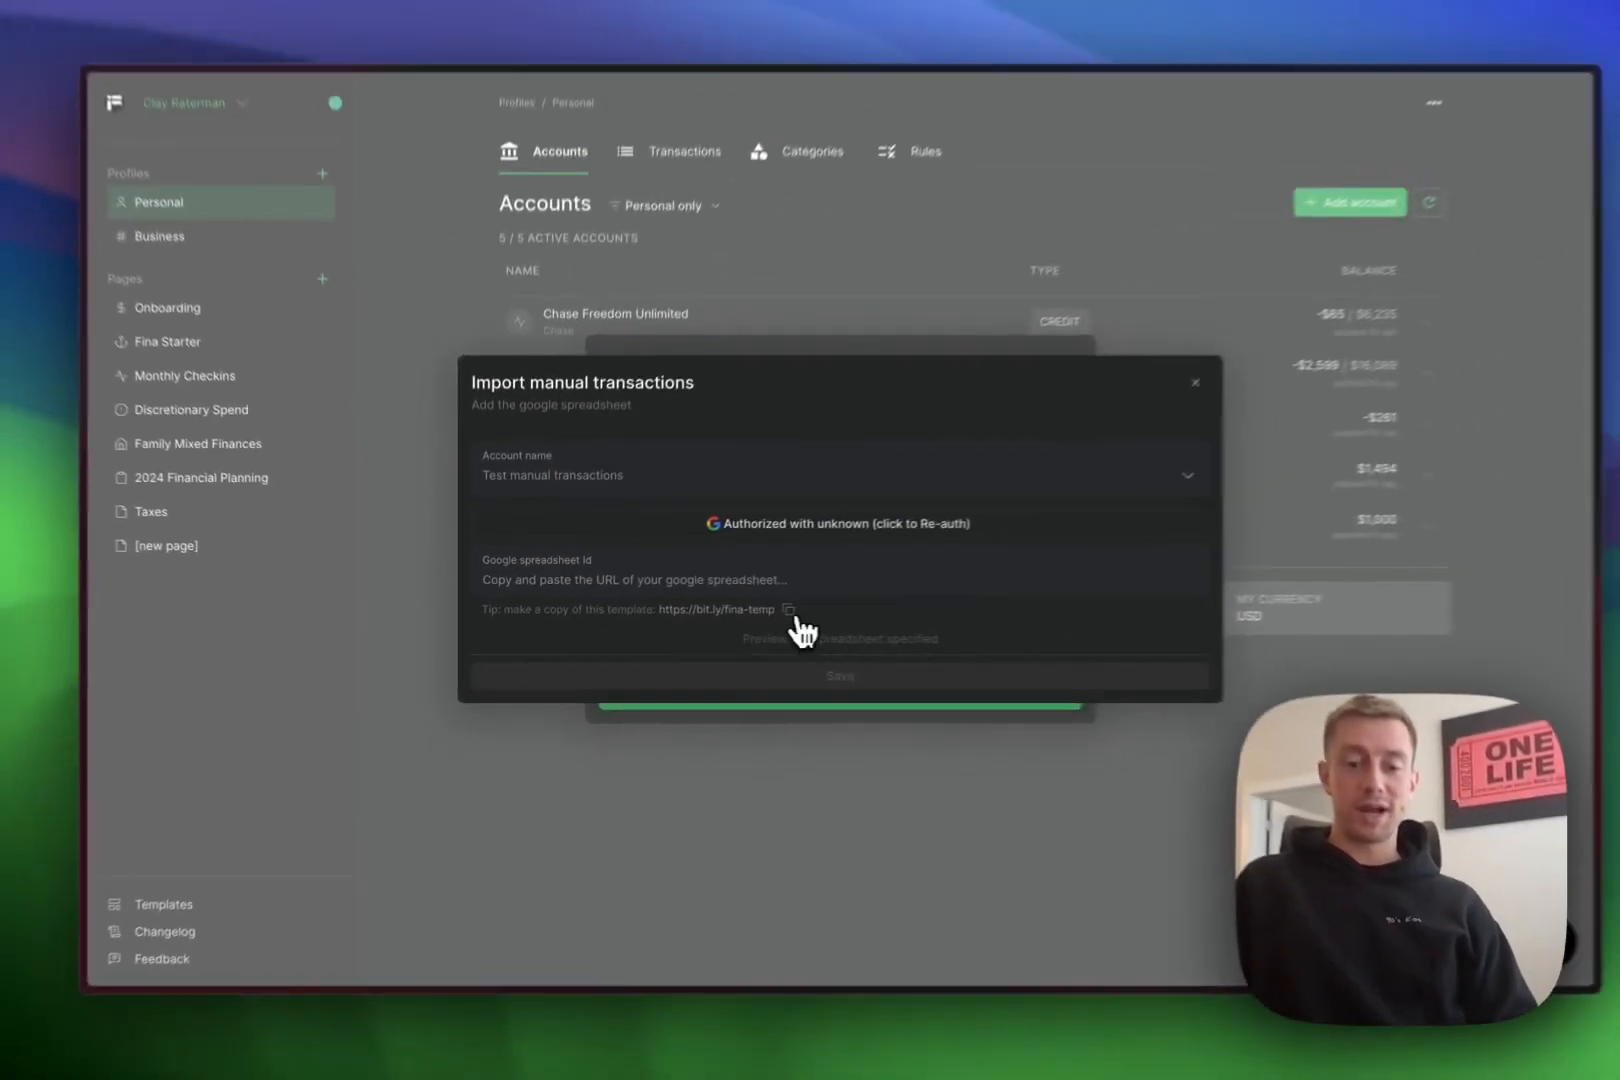
click(986, 577)
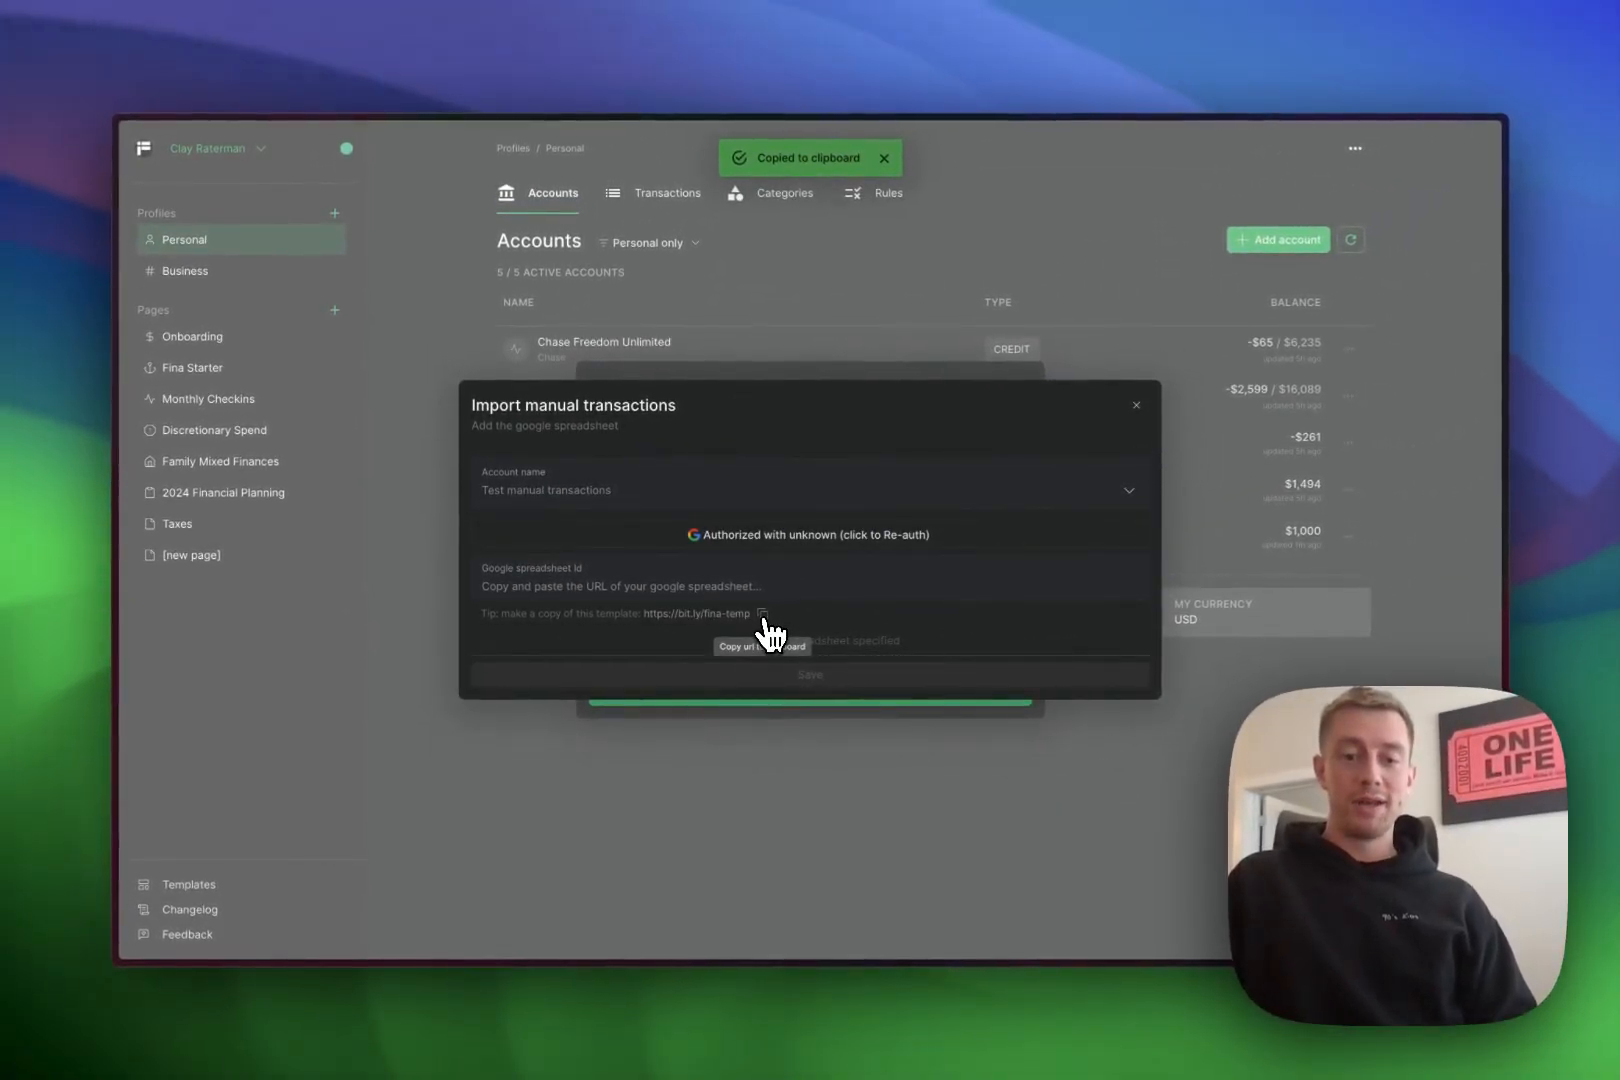
- Load the copied template link in a new browser tab
mouse_move(127, 560)
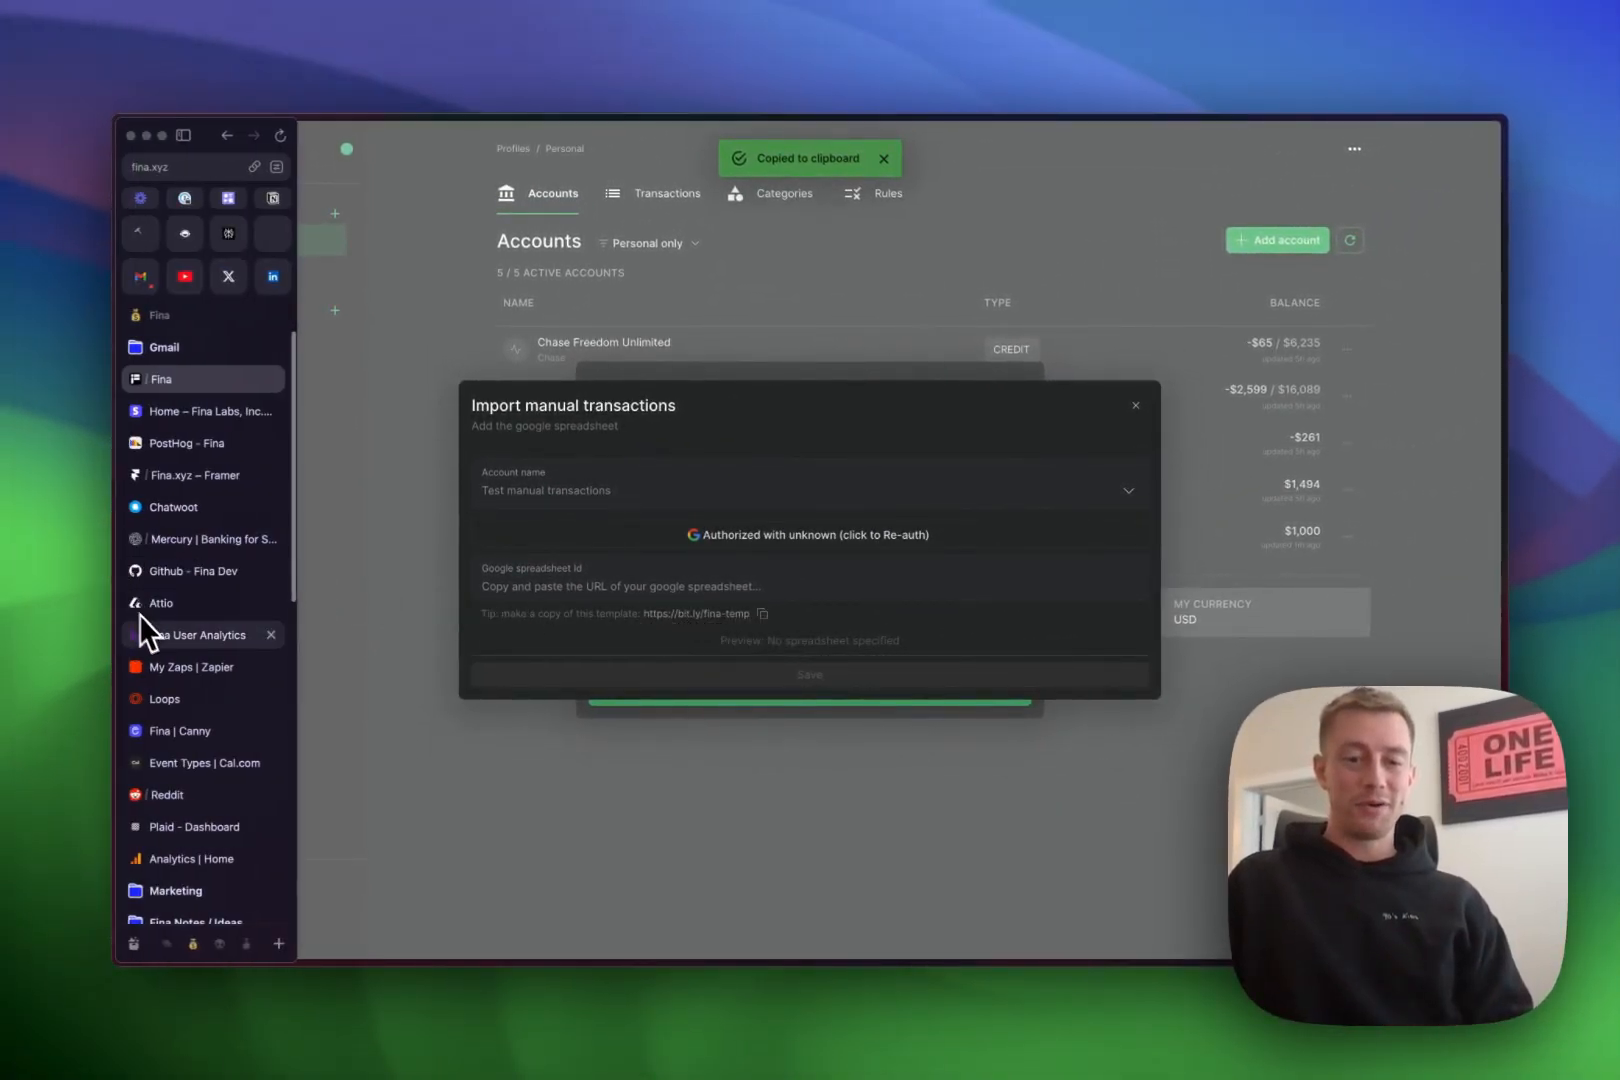
scroll(150, 620, down, 5)
click(155, 783)
key(super+v)
key(Return)
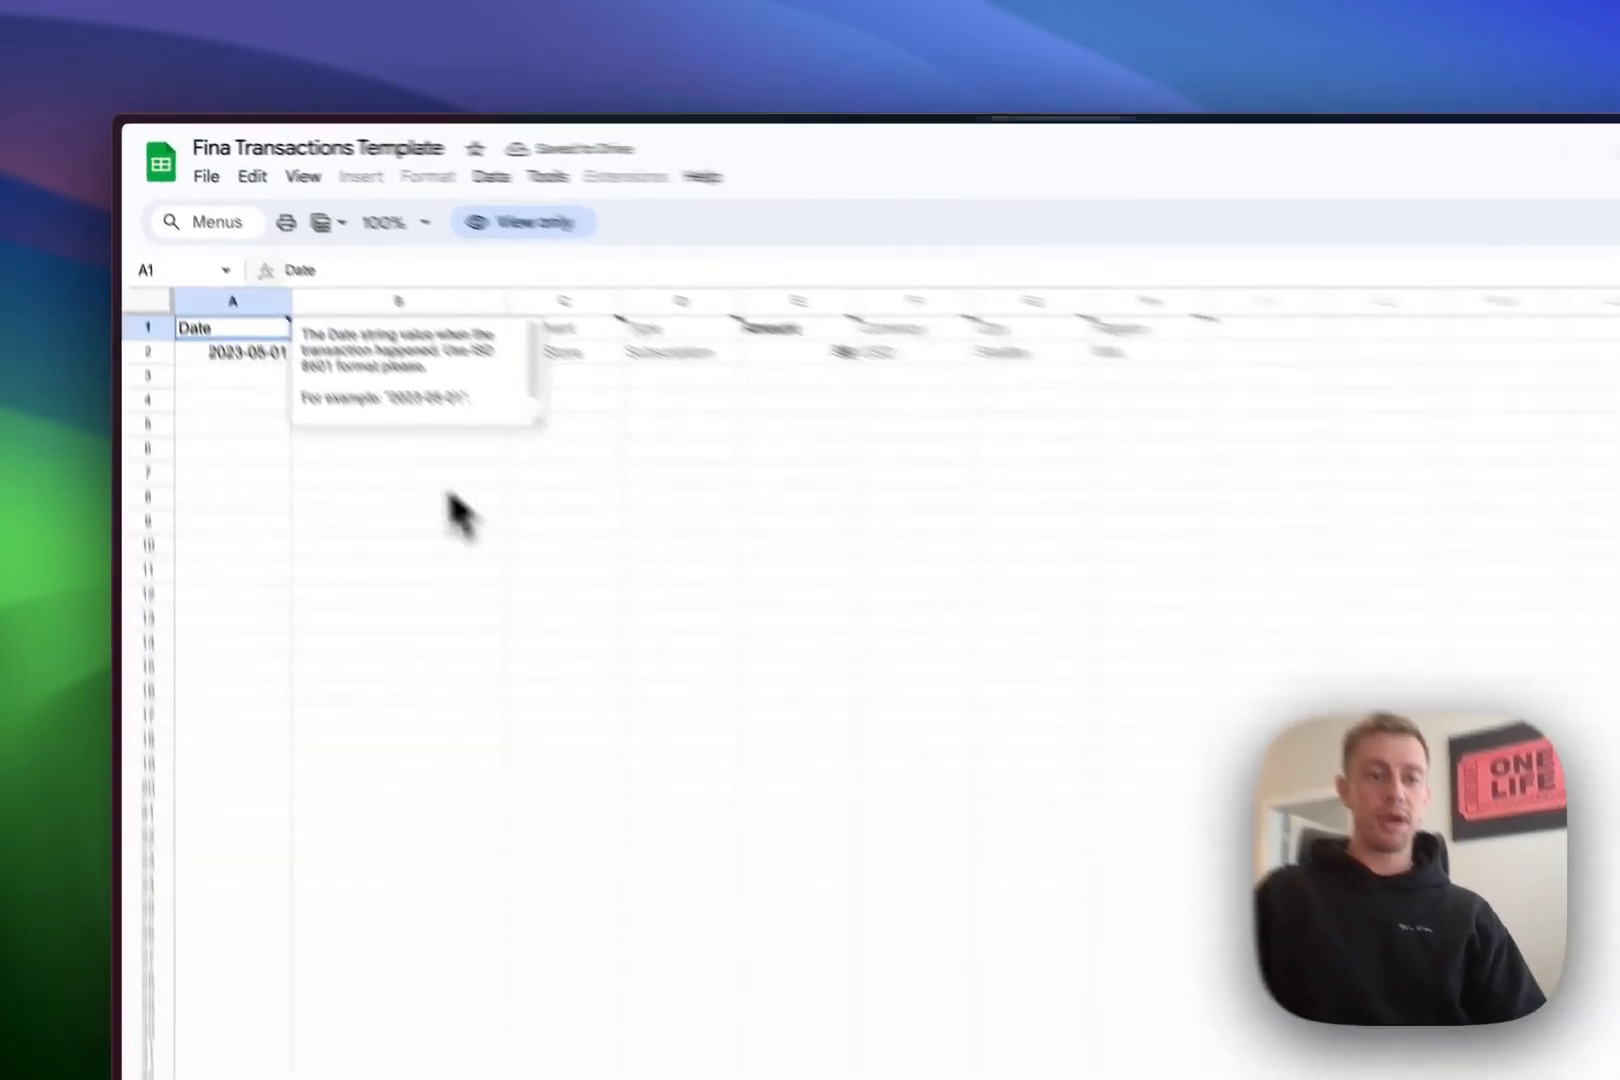
- Make a copy of the Fina Transactions Template in My Drive
click(266, 382)
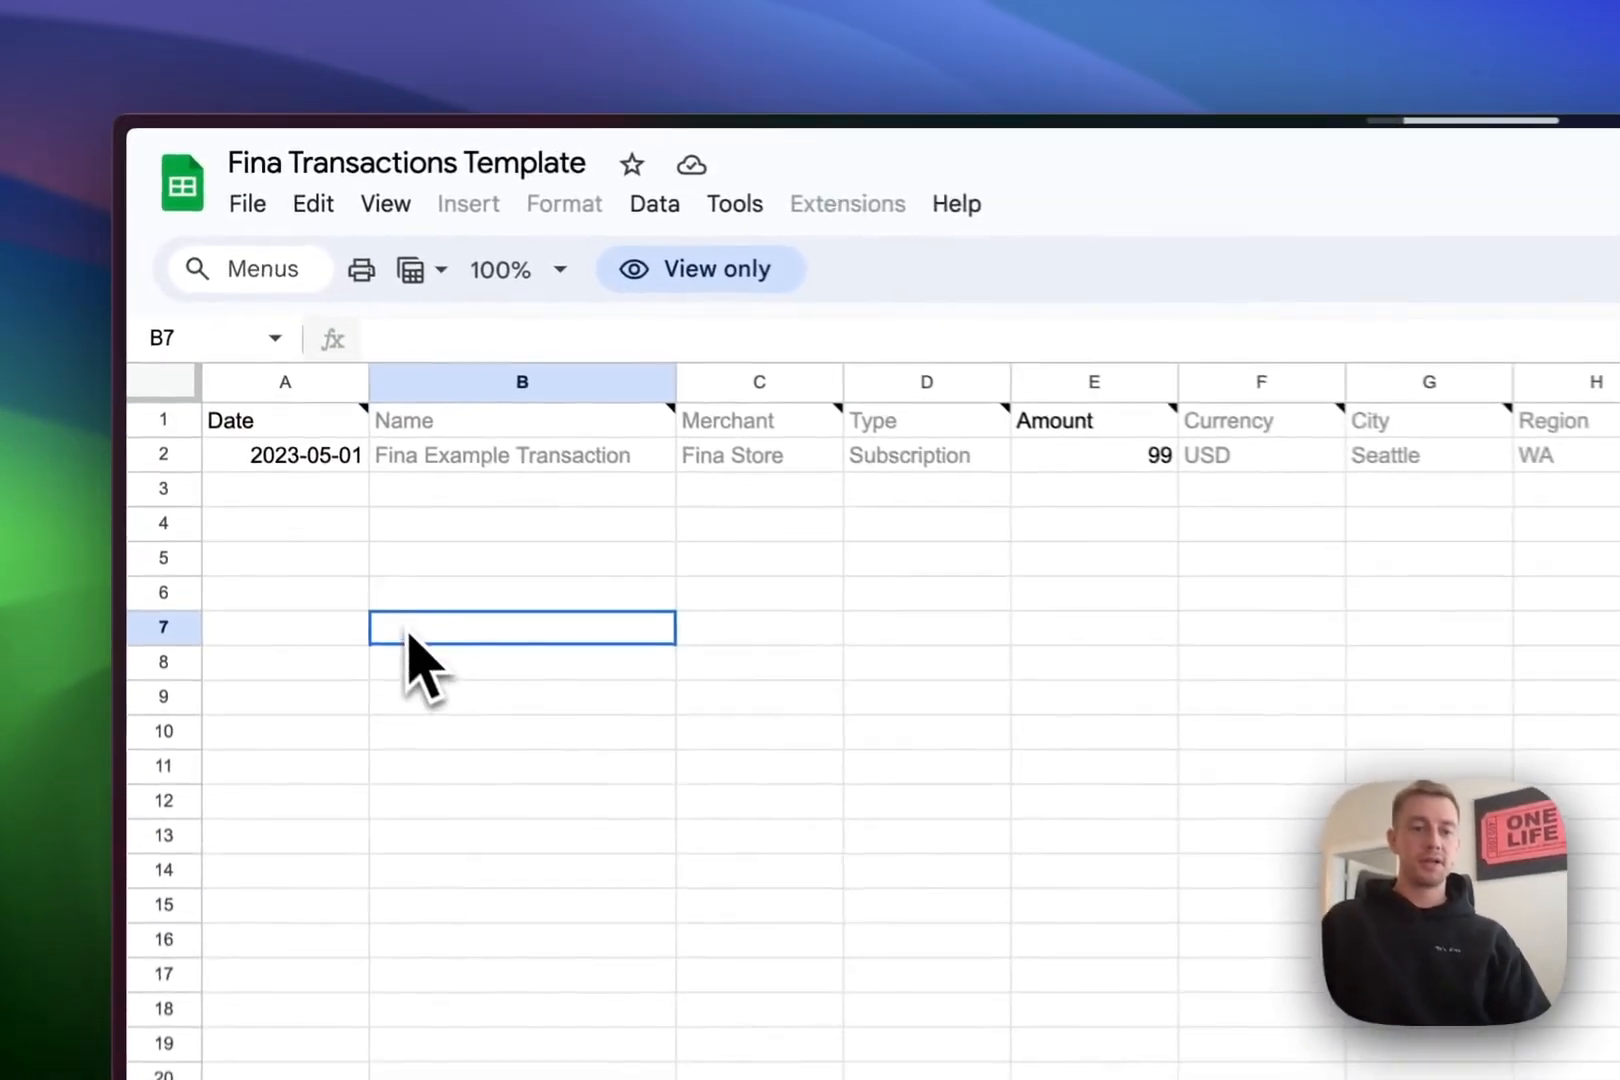
click(278, 208)
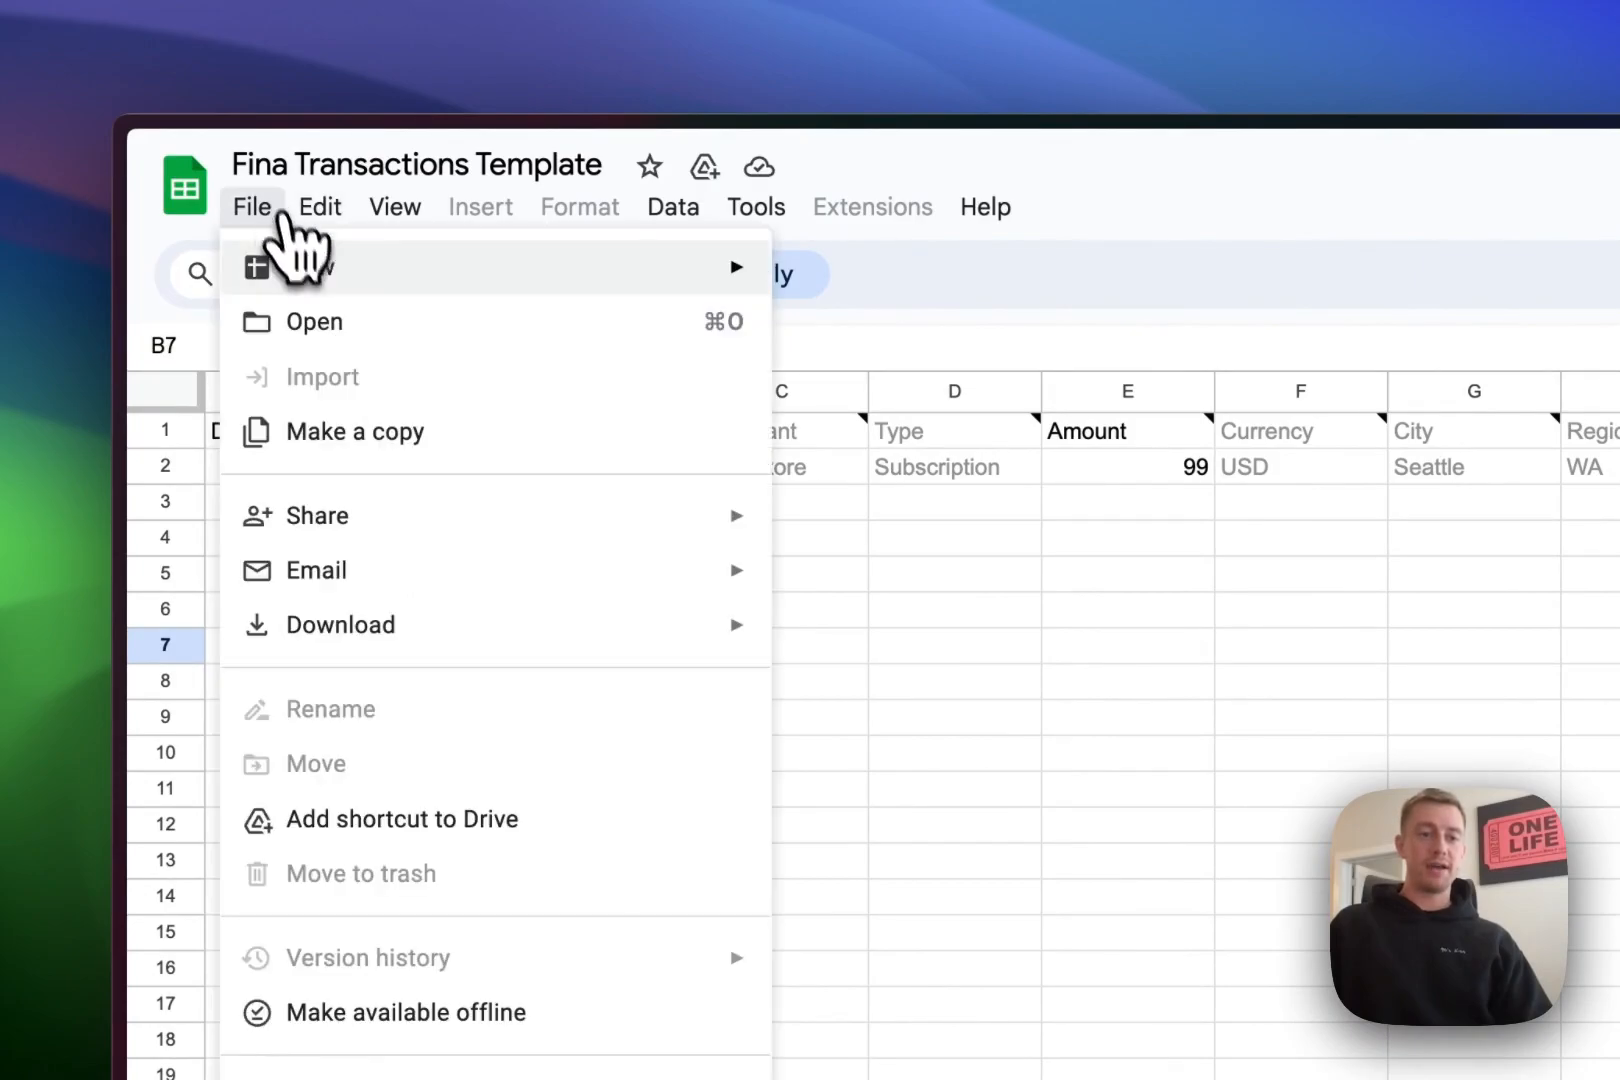
click(357, 442)
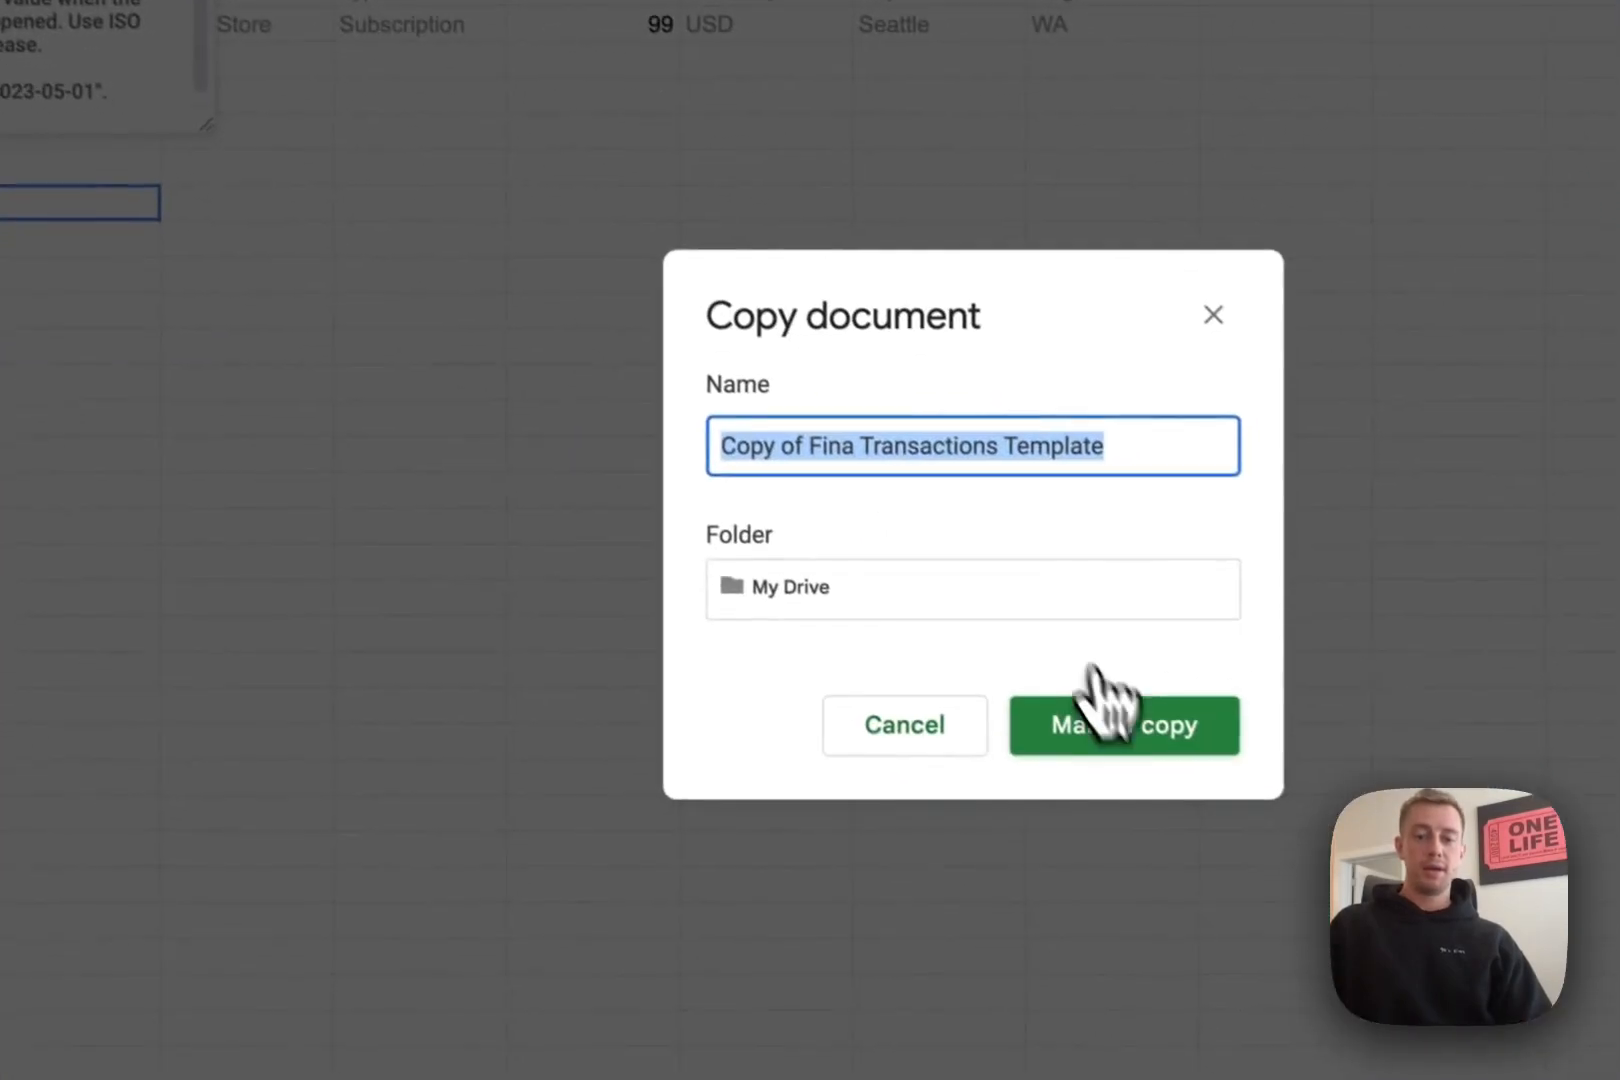
click(1098, 700)
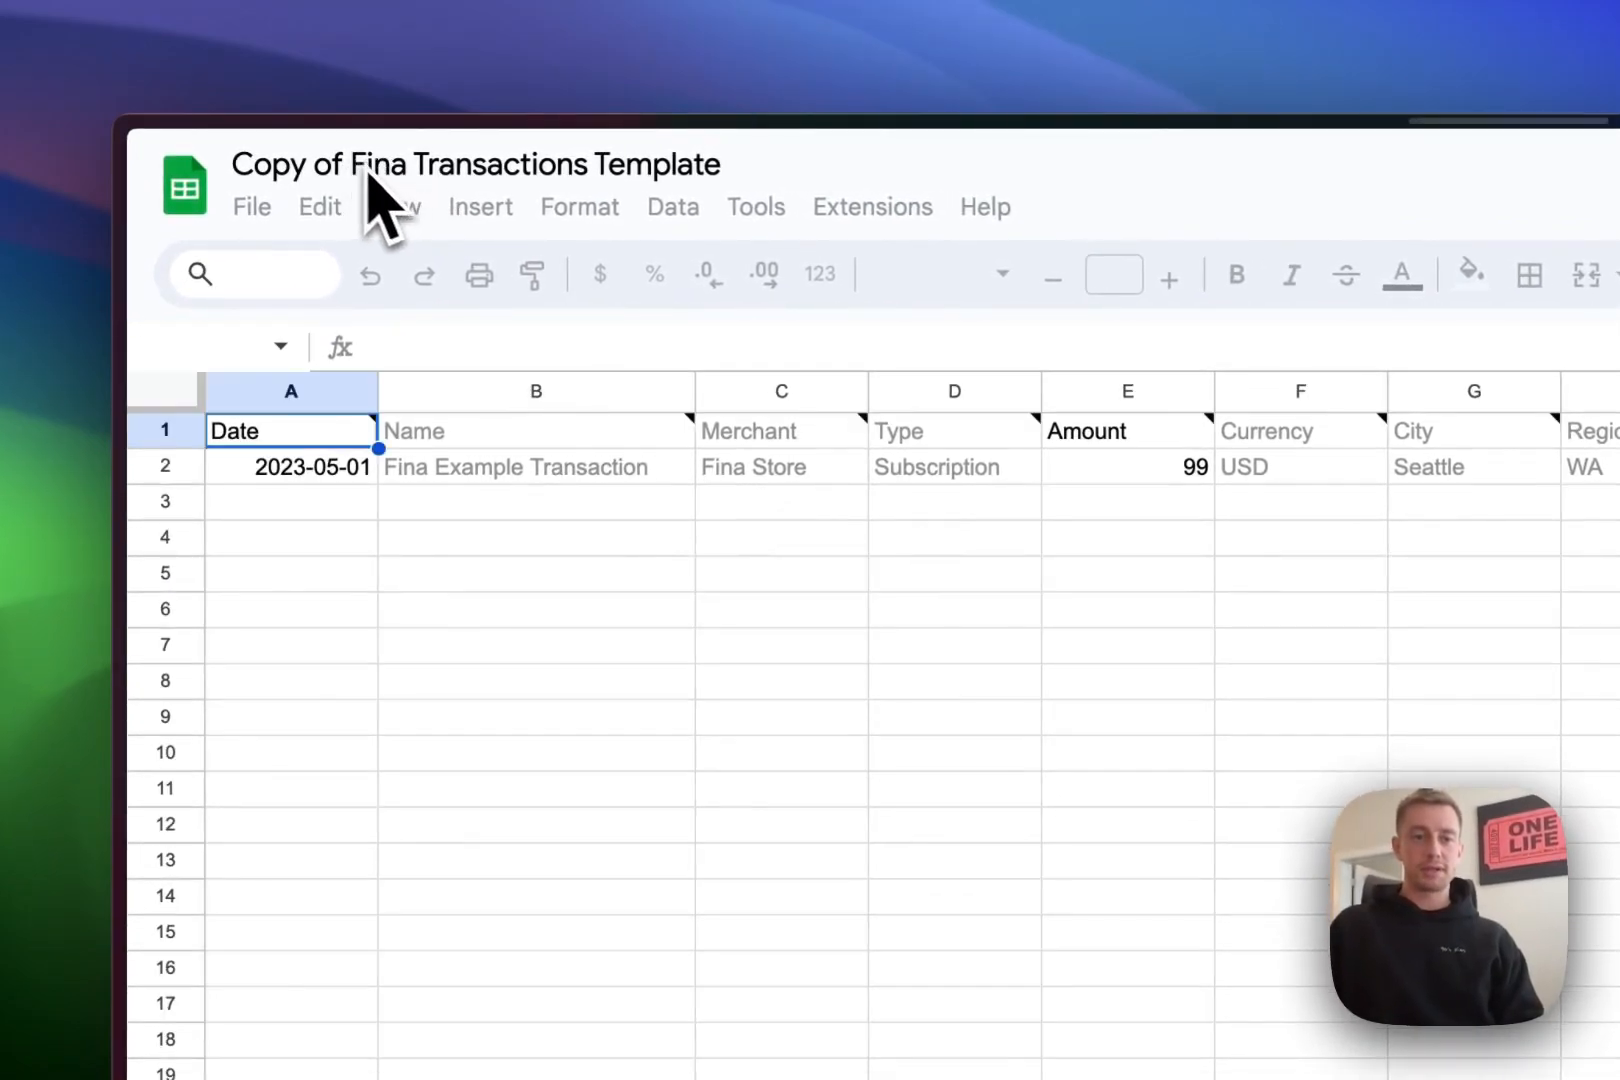
- Rename the copied spreadsheet to 'Account XYZ Test'
click(374, 164)
text(Accouint)
key(BackSpace)
key(BackSpace)
key(BackSpace)
text(nt XYZ Test)
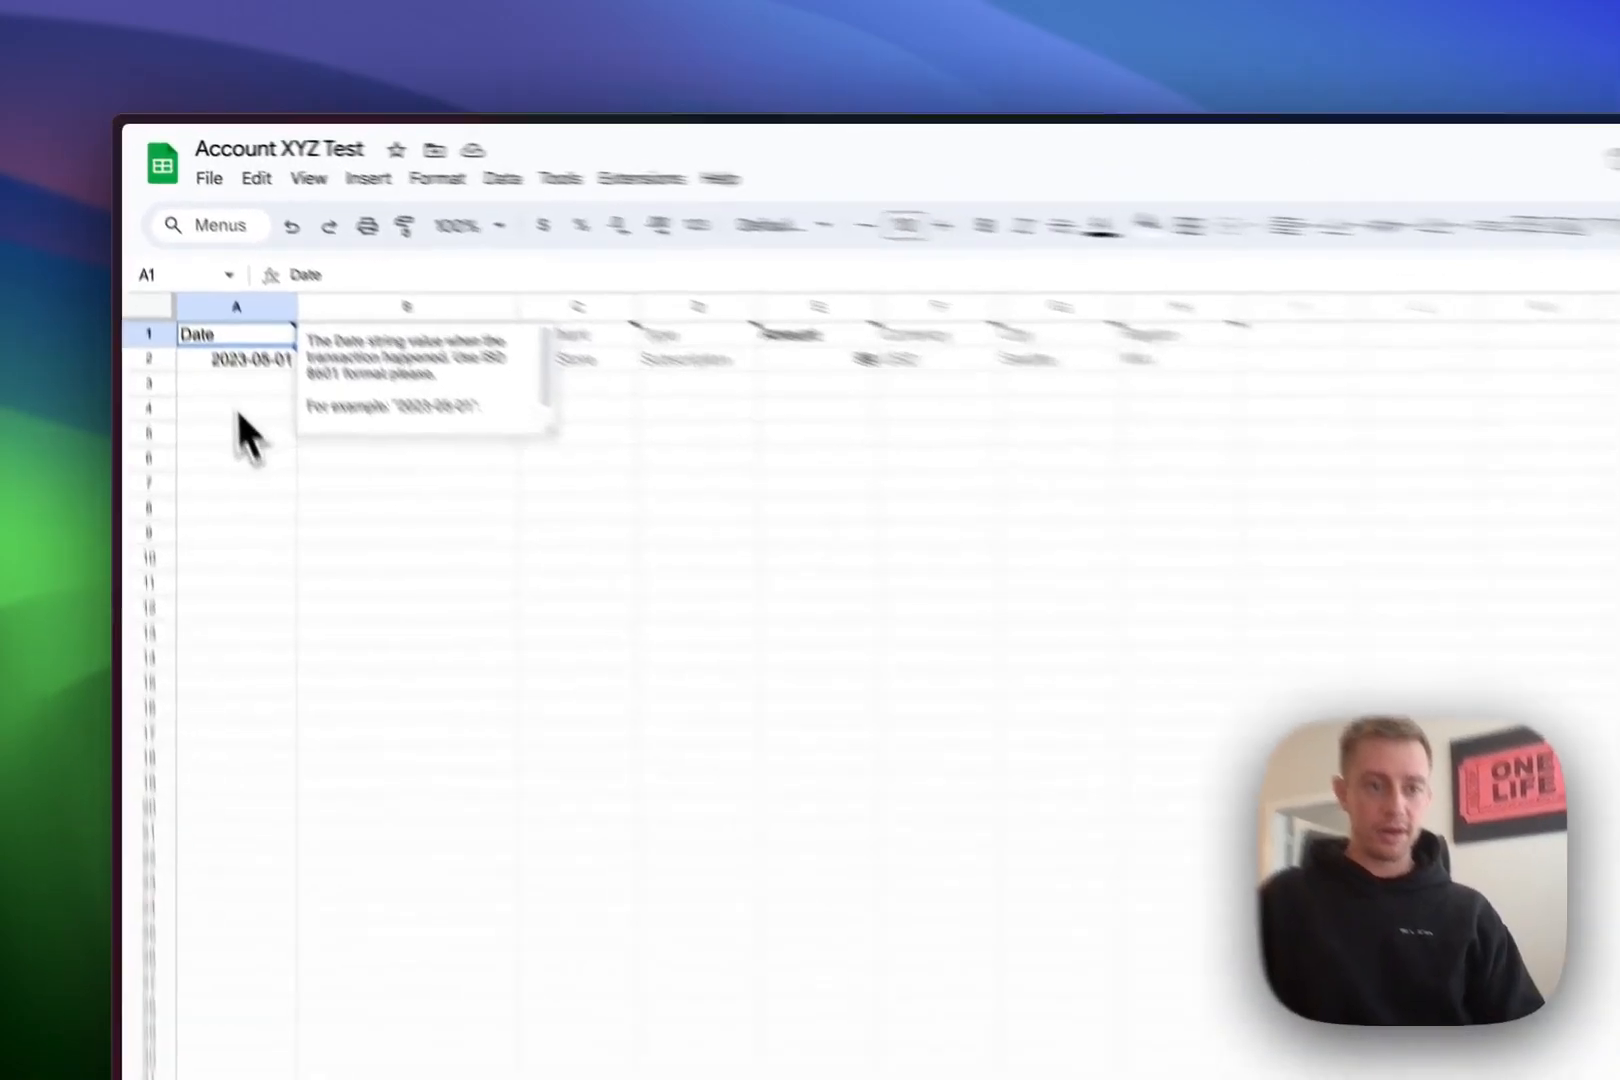
- Check the example transaction's date, then switch to the Fina Transactions Template - Test 1 sheet
click(229, 325)
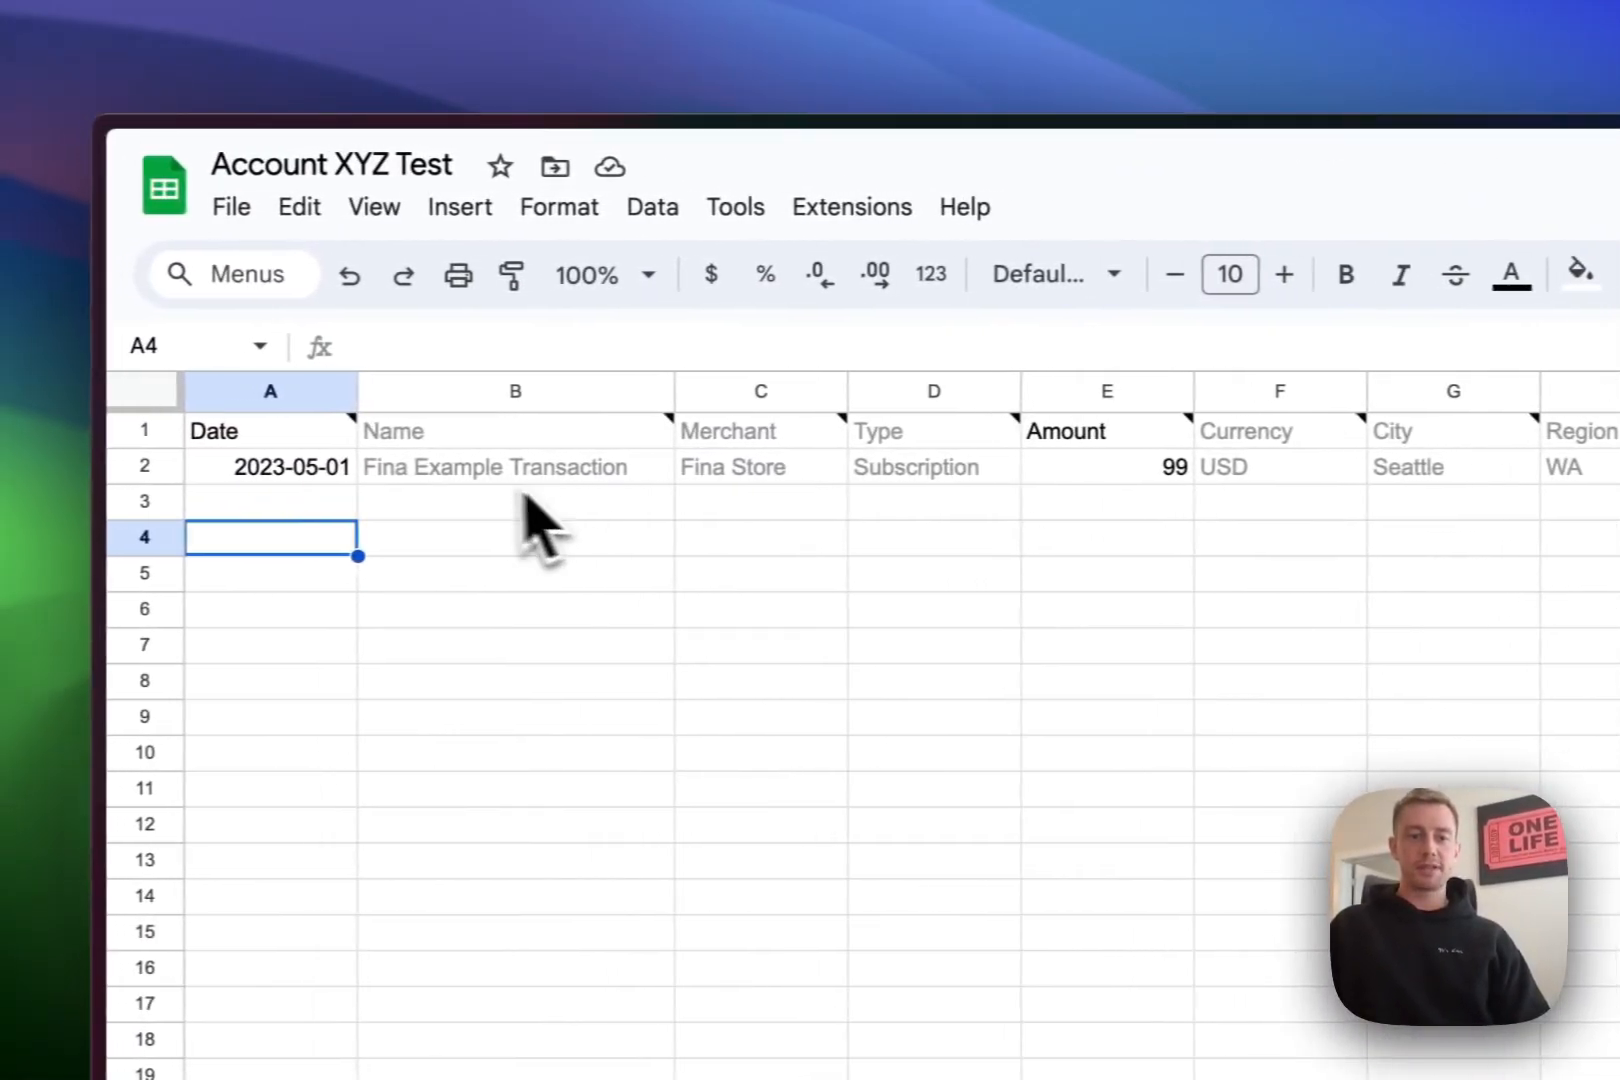
click(355, 476)
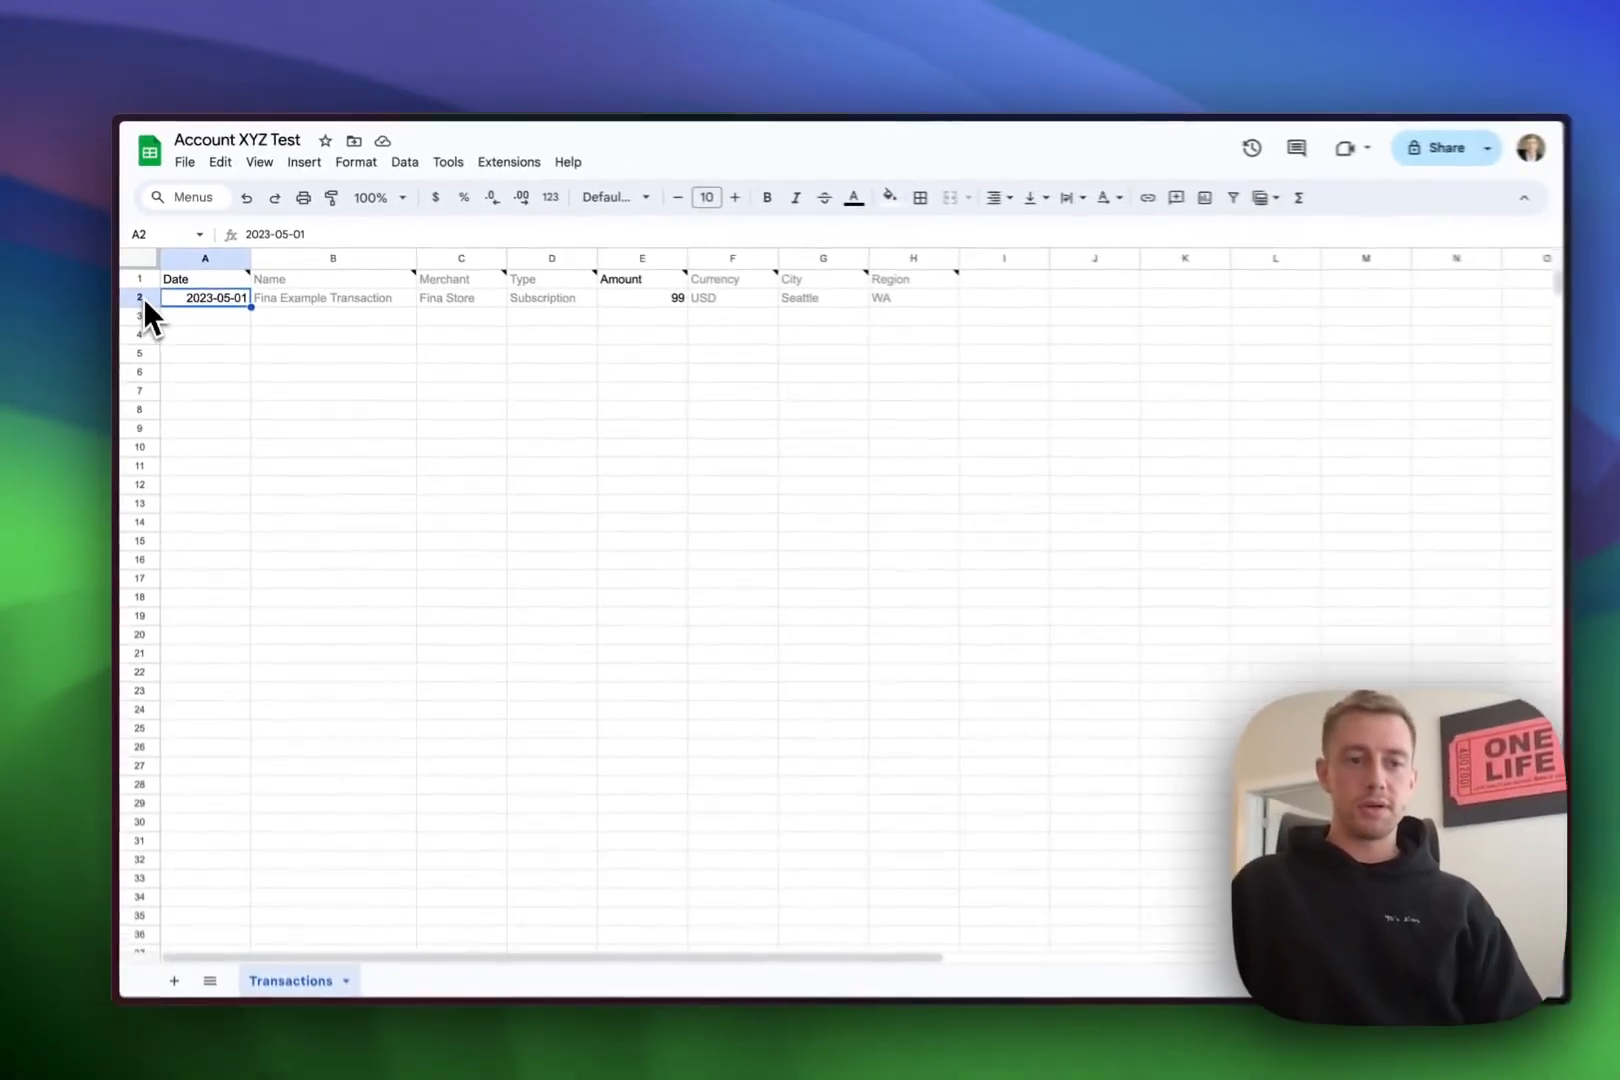
mouse_move(130, 335)
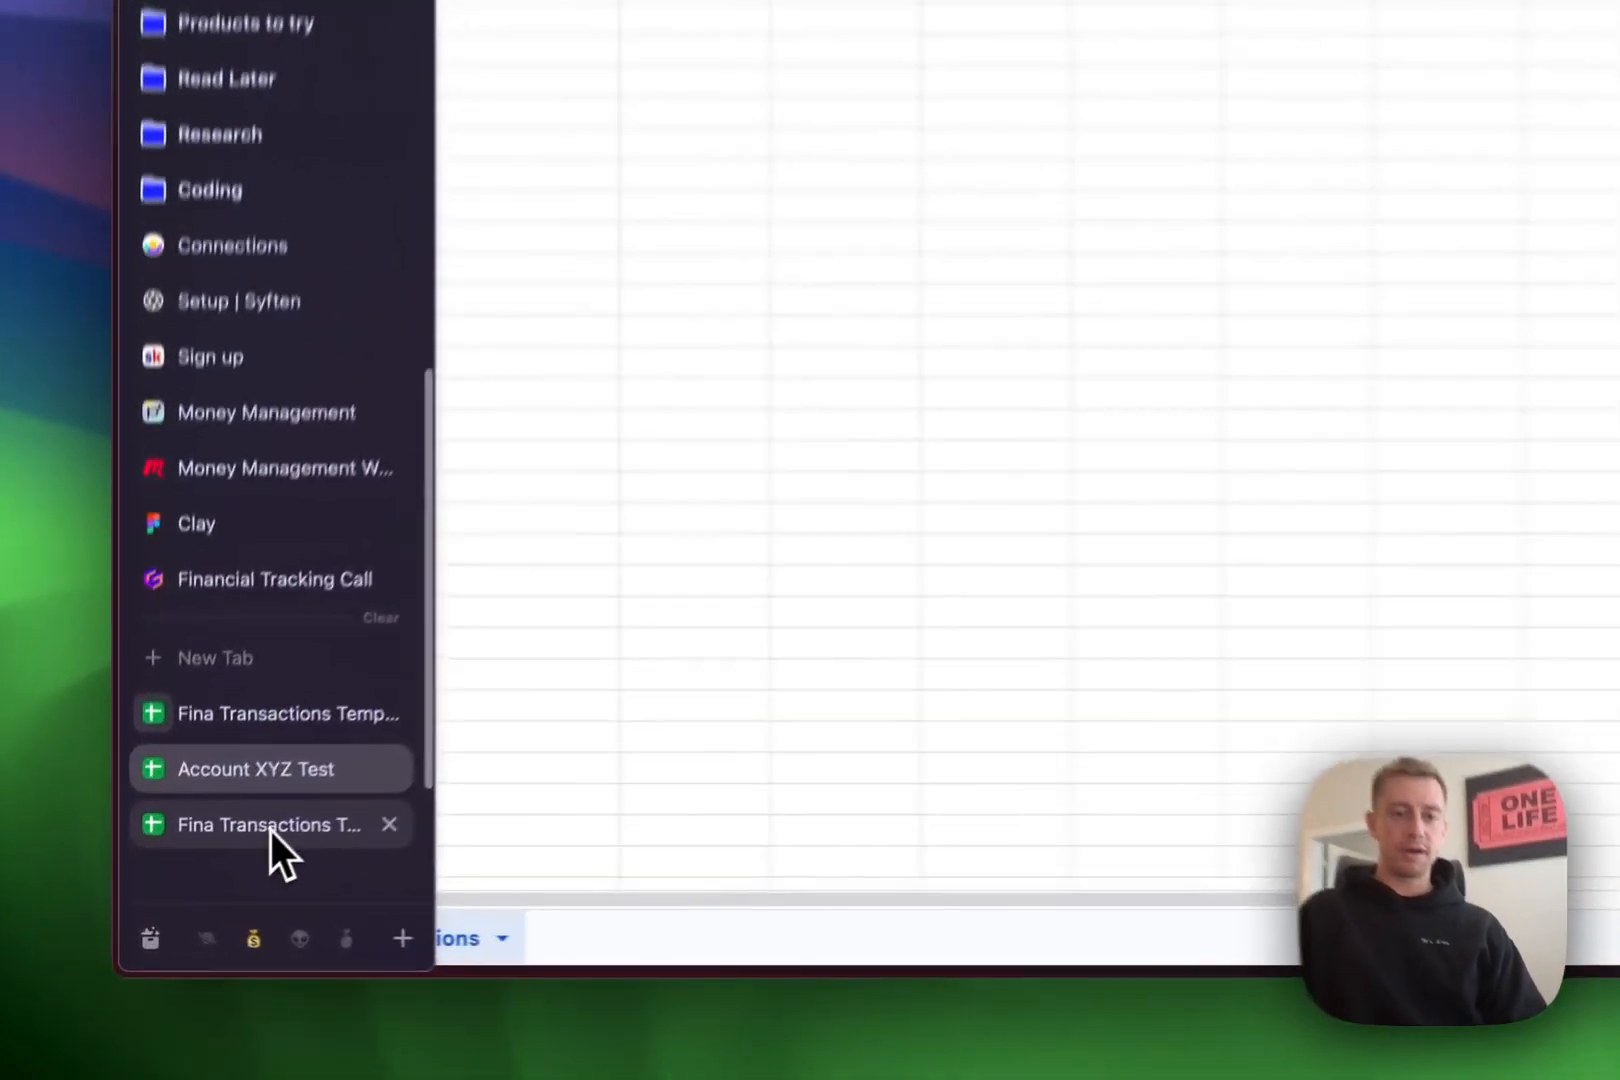
click(210, 884)
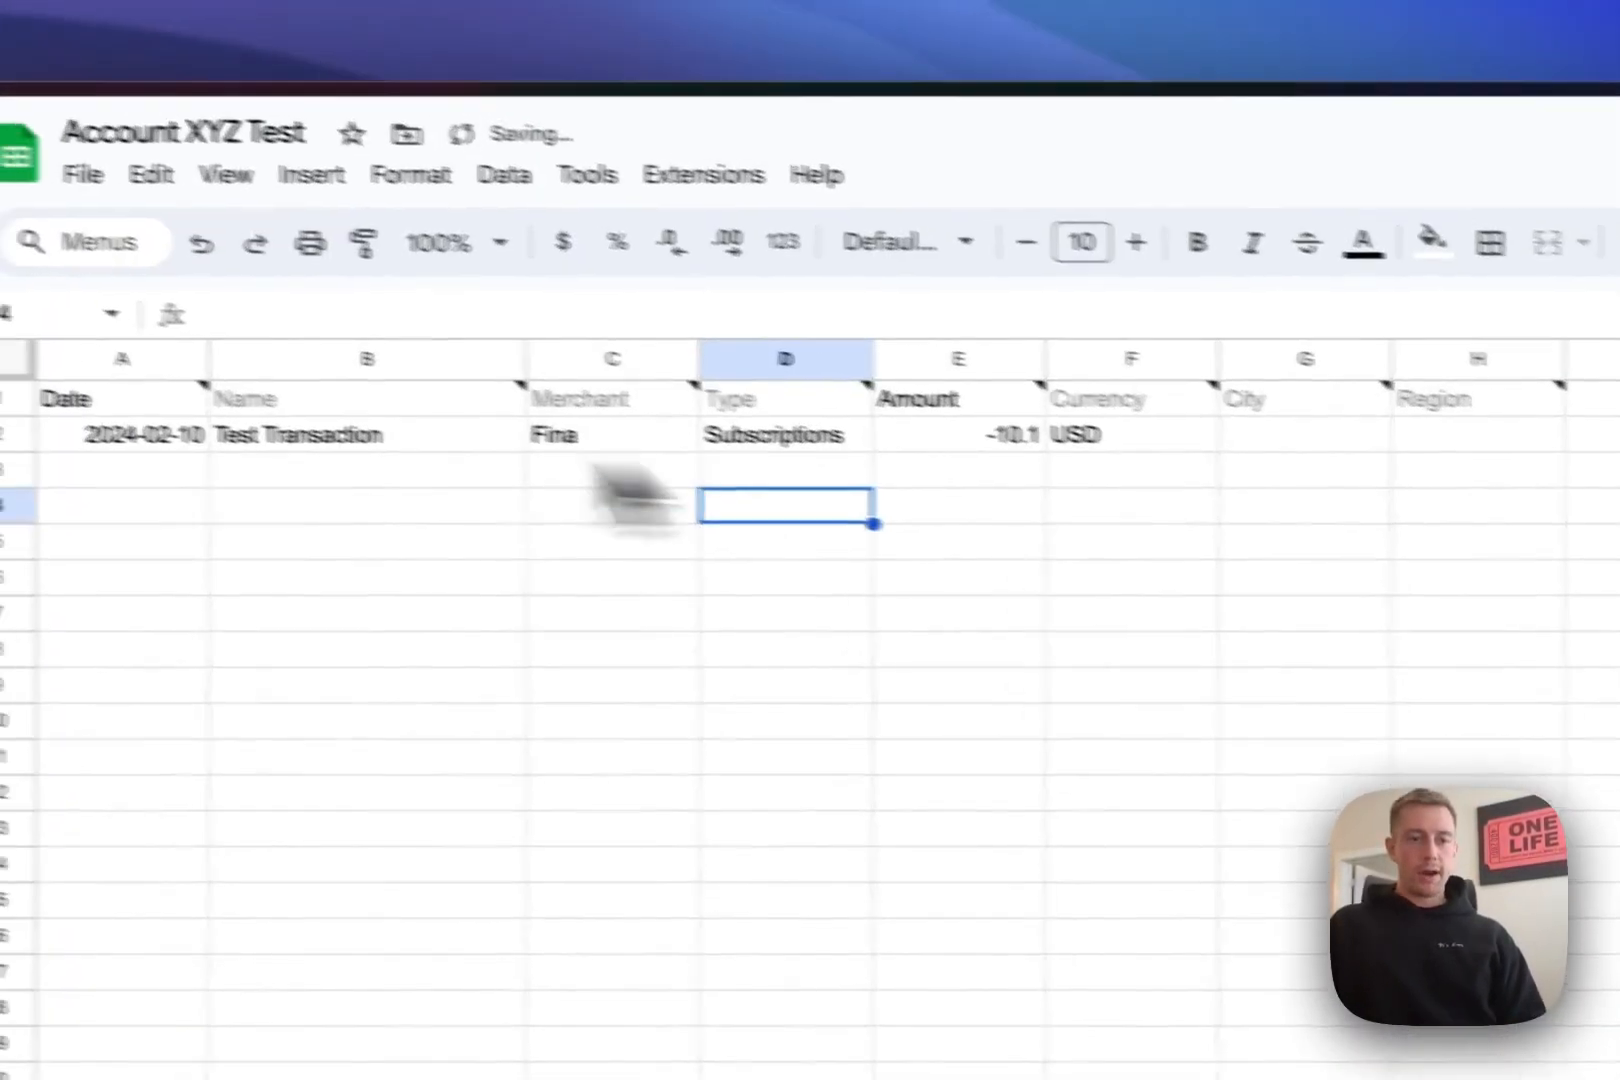
- Change the transaction name in B2 to 'XYZ Transaction'
click(140, 470)
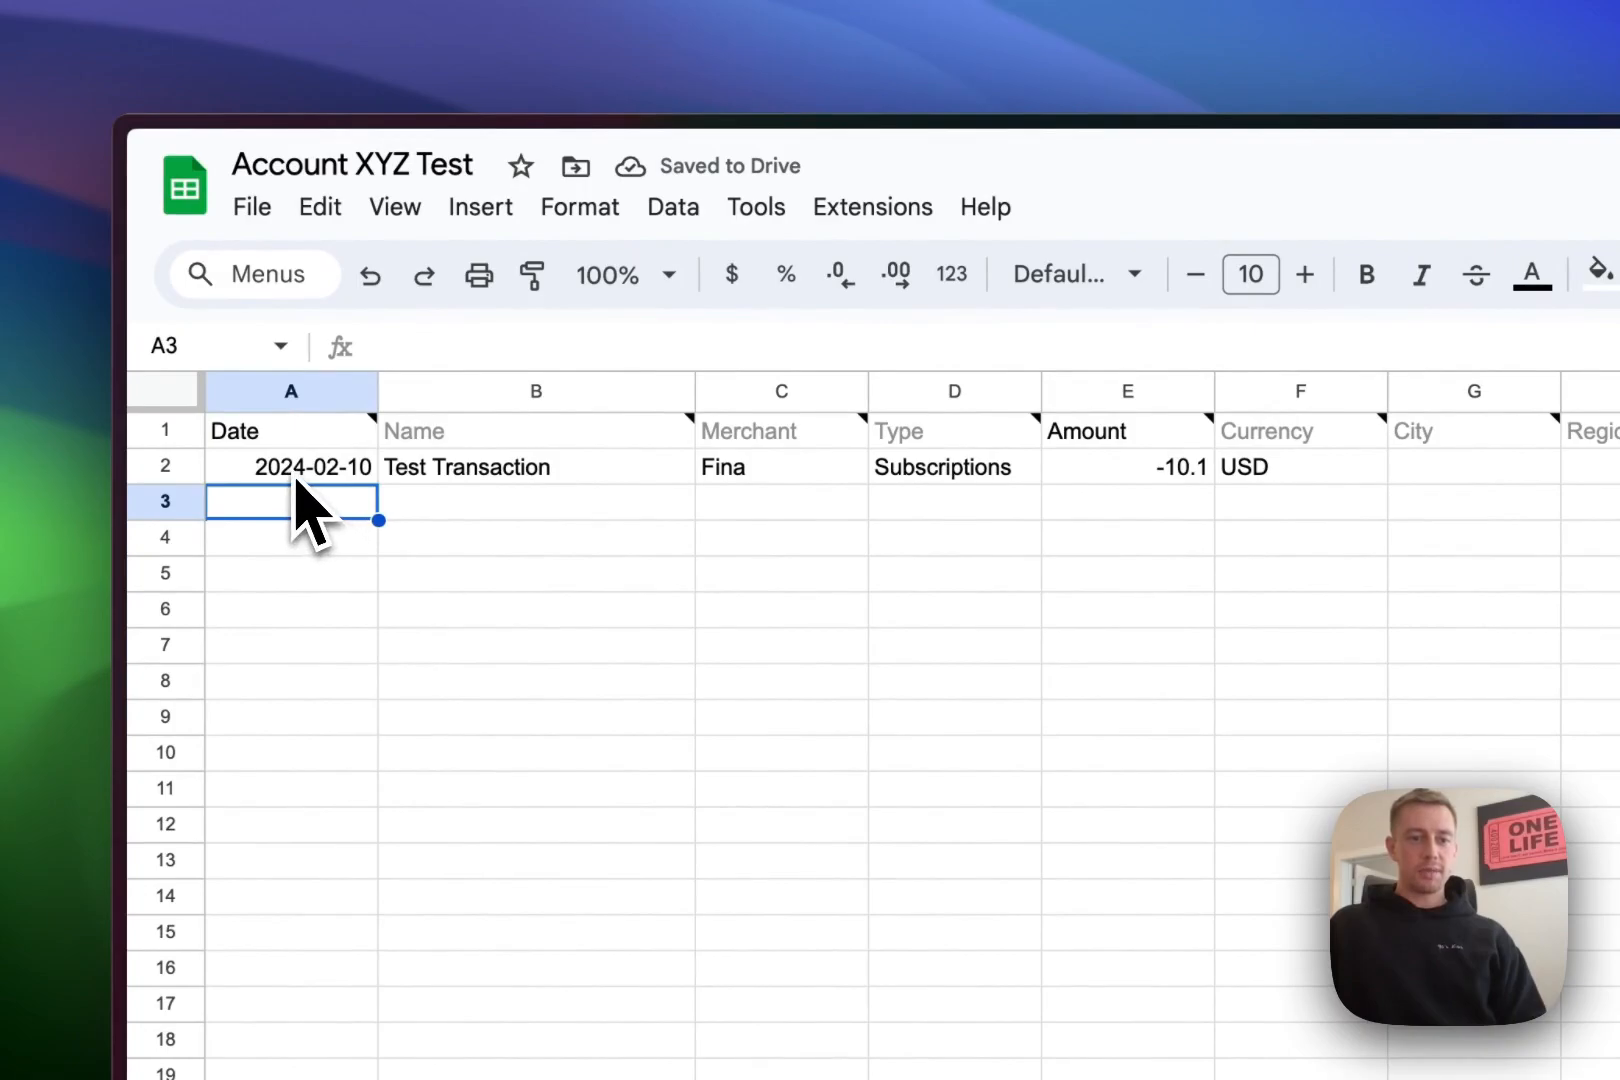
click(432, 472)
double_click(430, 468)
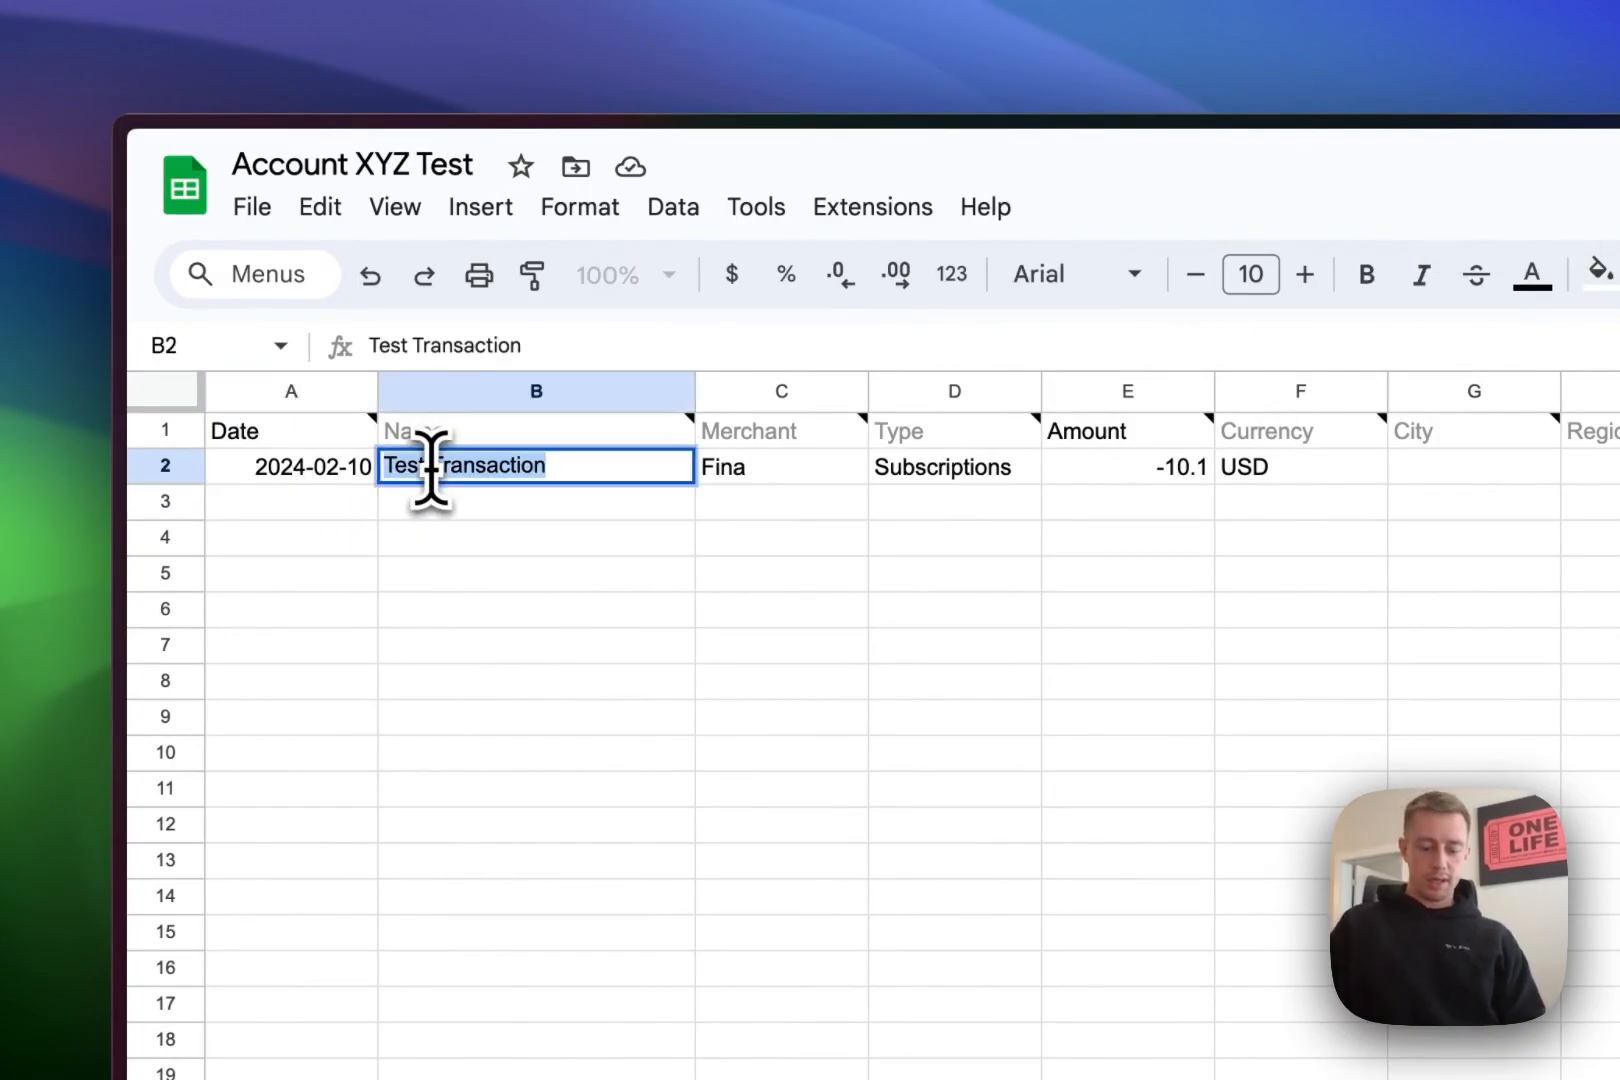
text(XYZ)
text( Transactio)
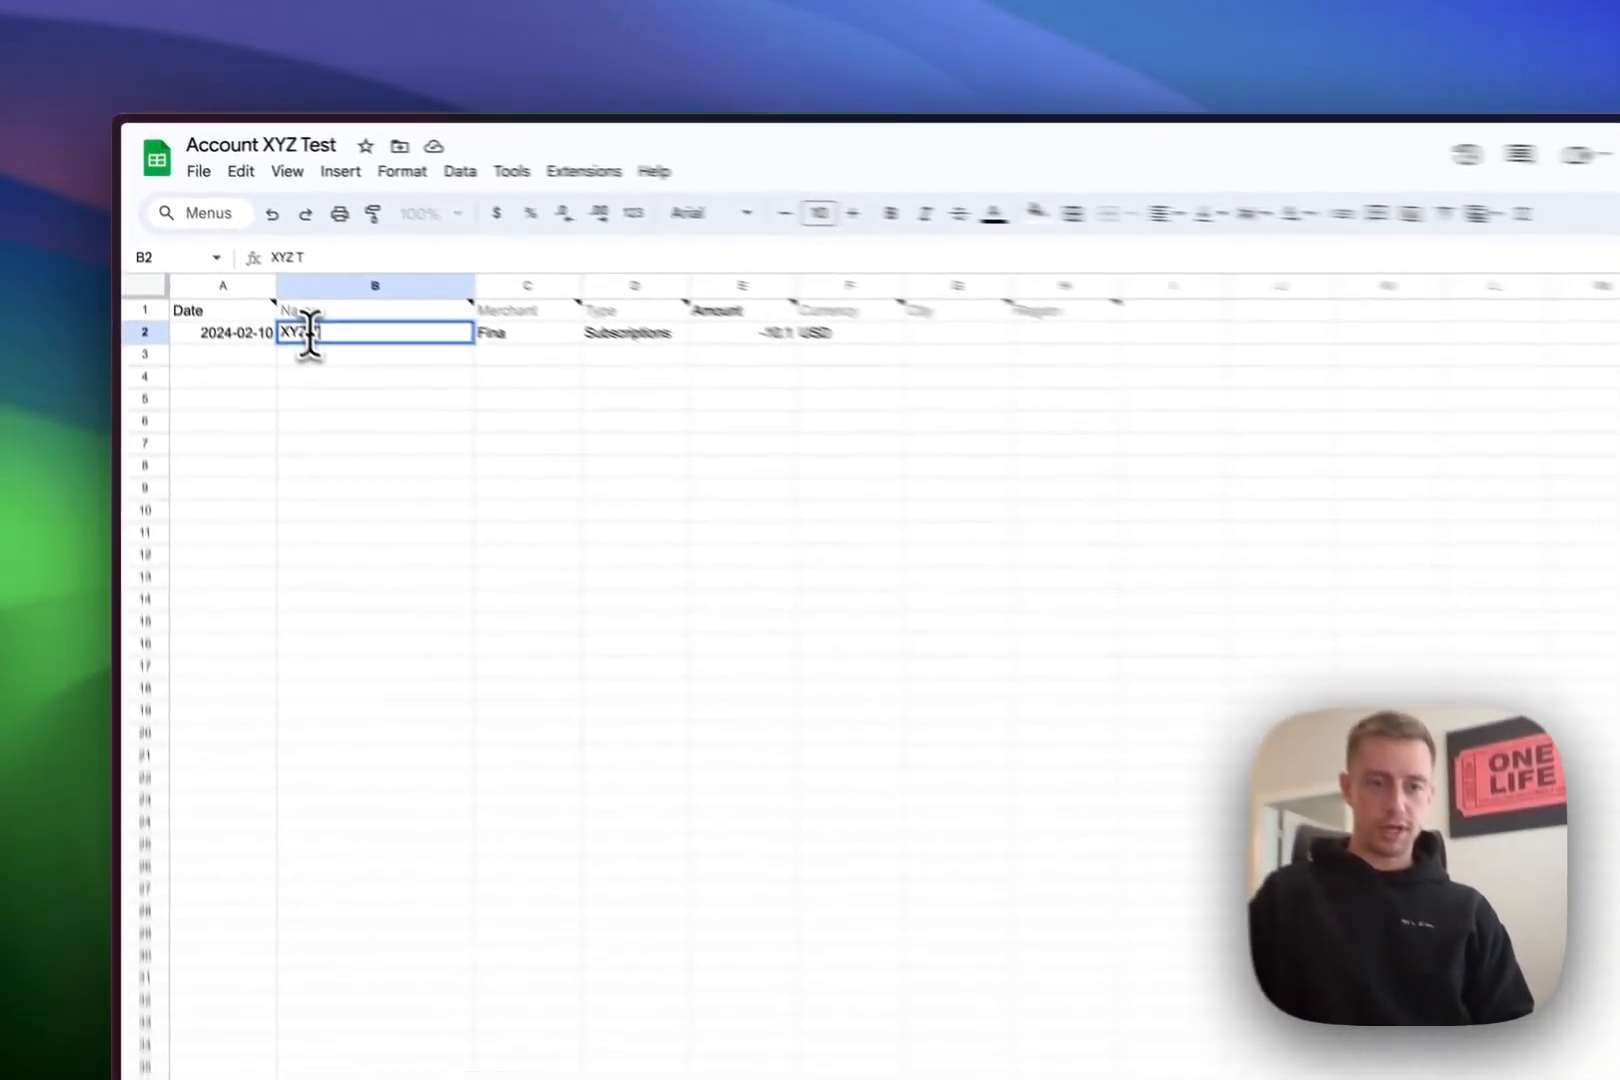
text(n)
key(Return)
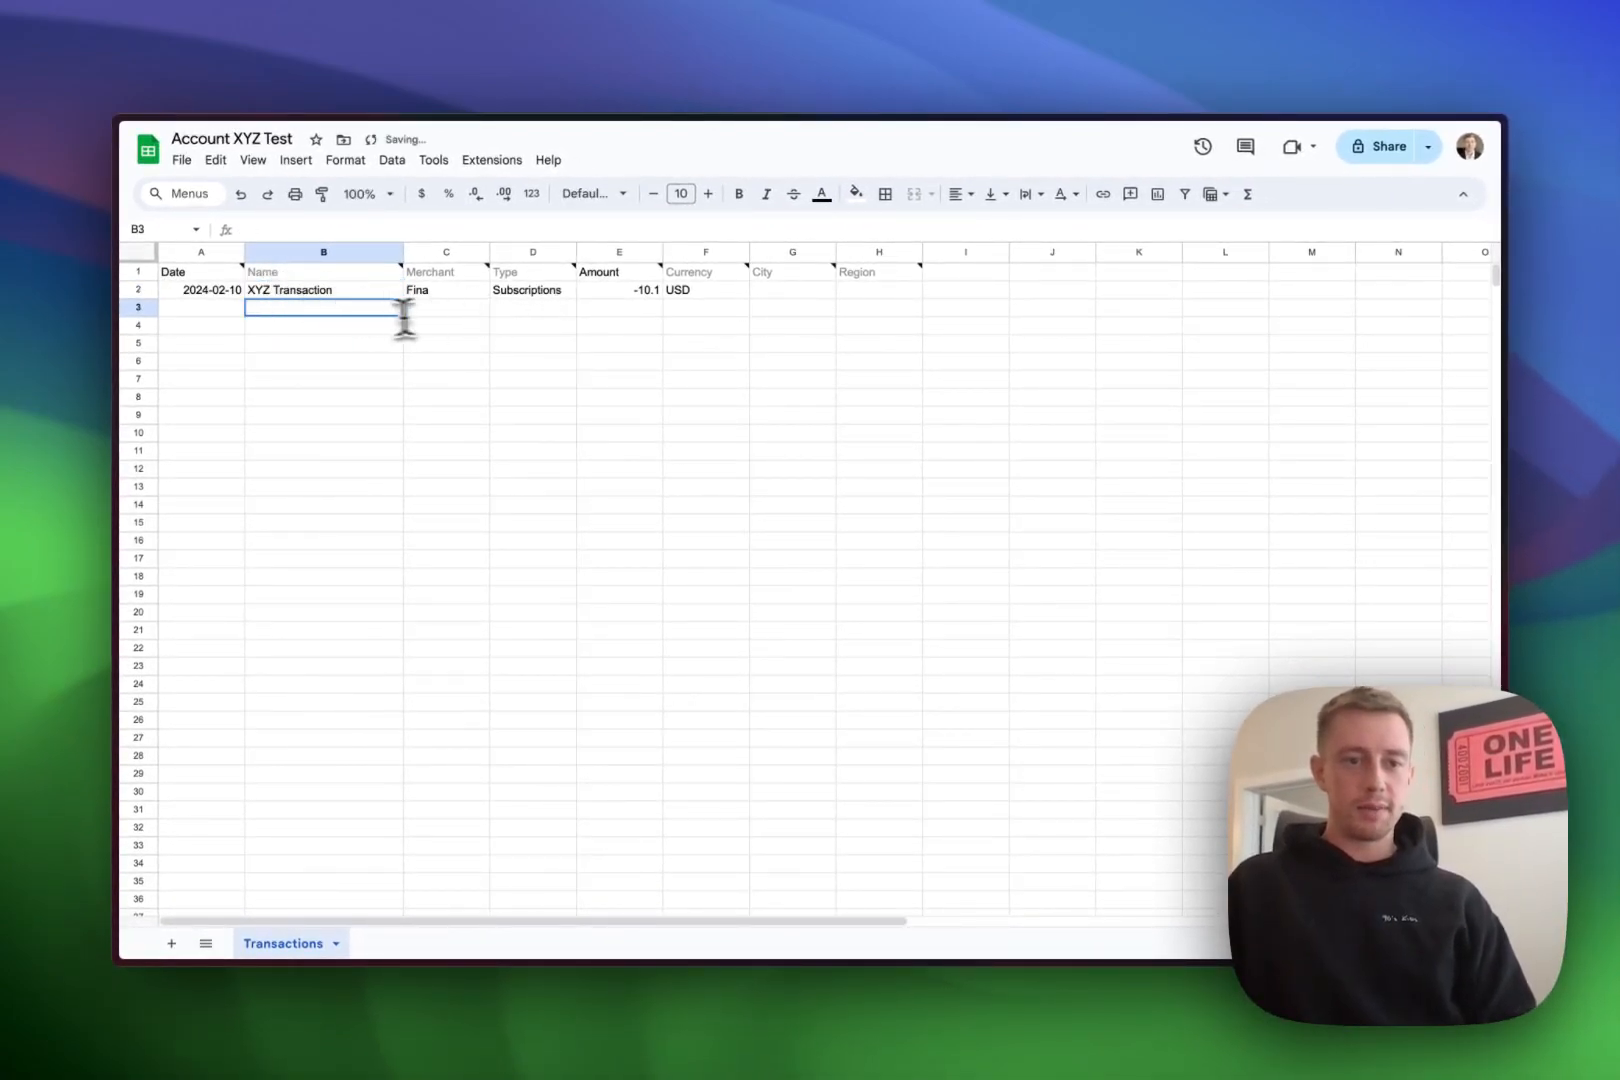
- Review merchant Fina and category Subscriptions, and change the E2 amount to -20.1
click(615, 396)
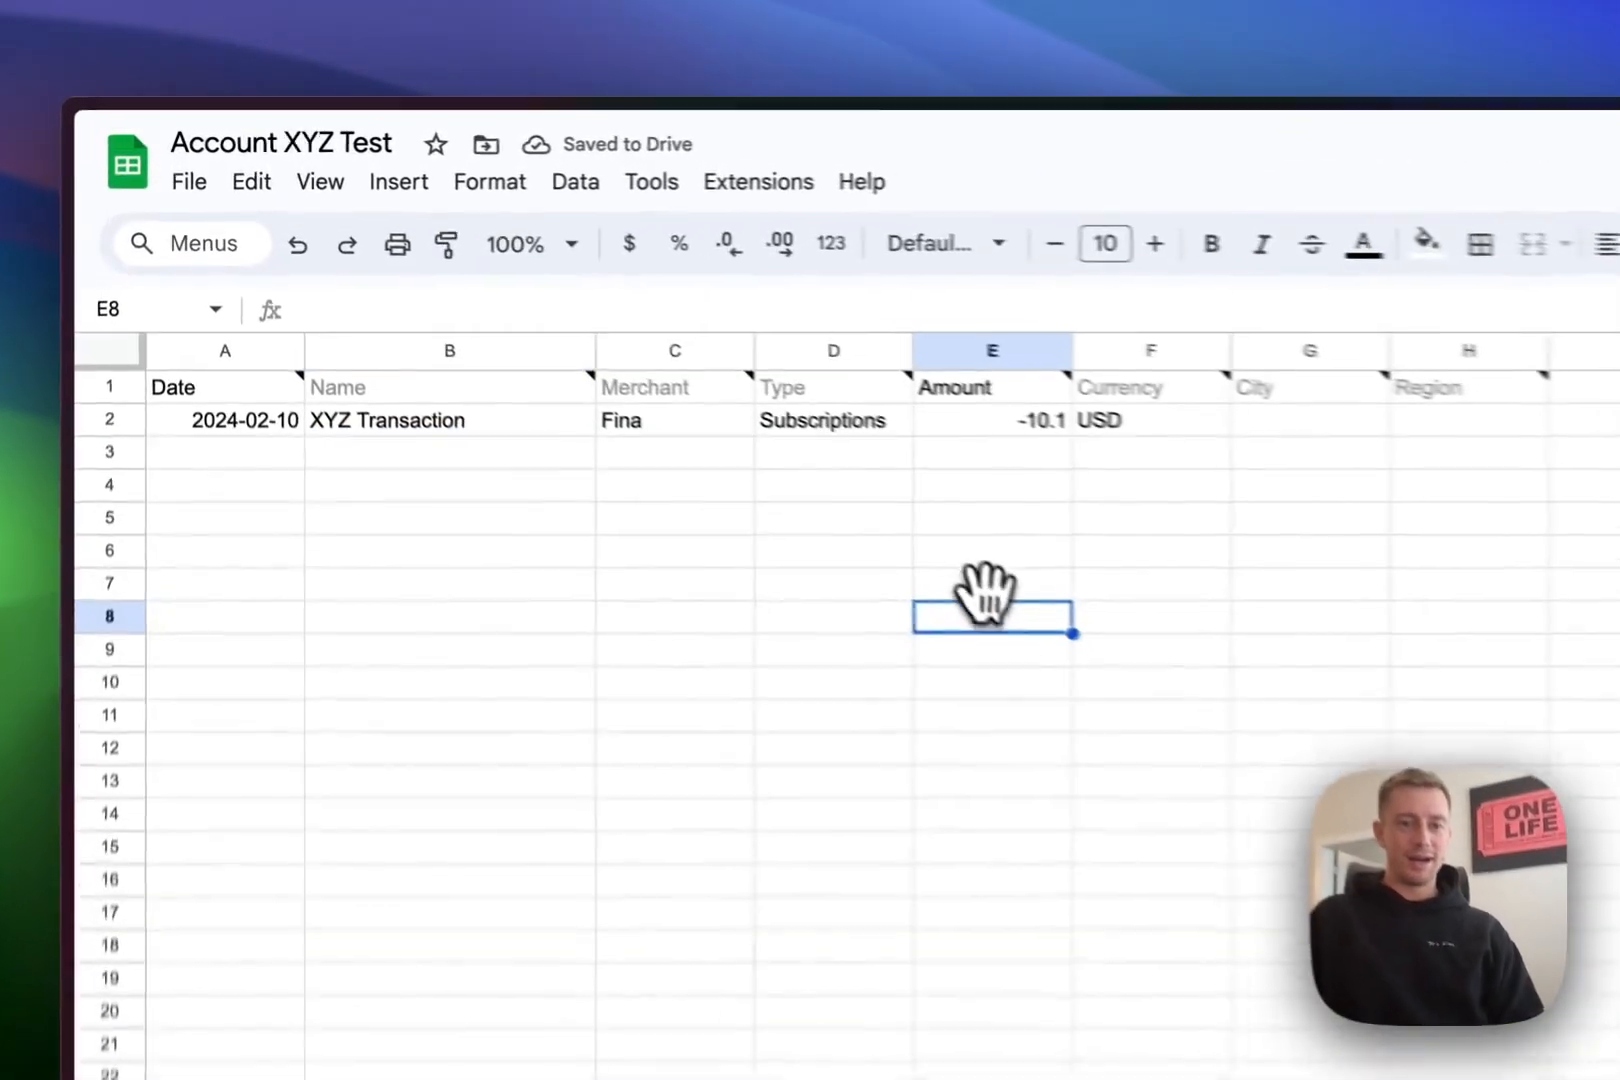
click(452, 295)
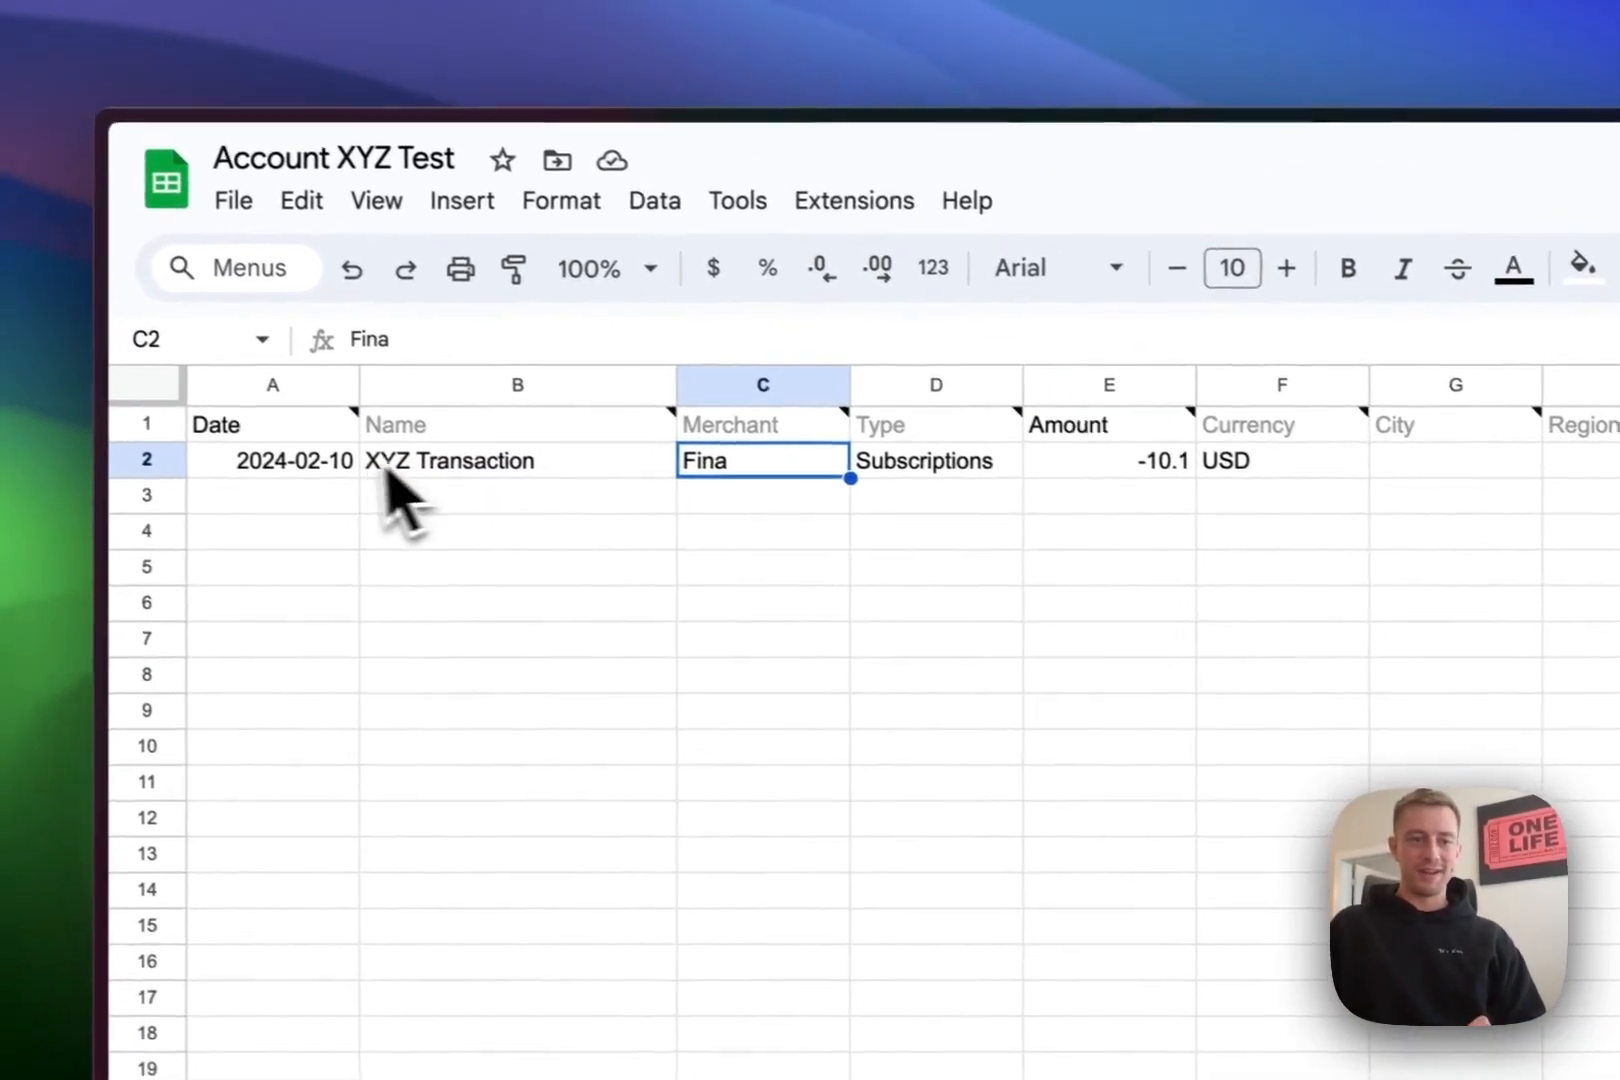
click(894, 455)
mouse_move(963, 458)
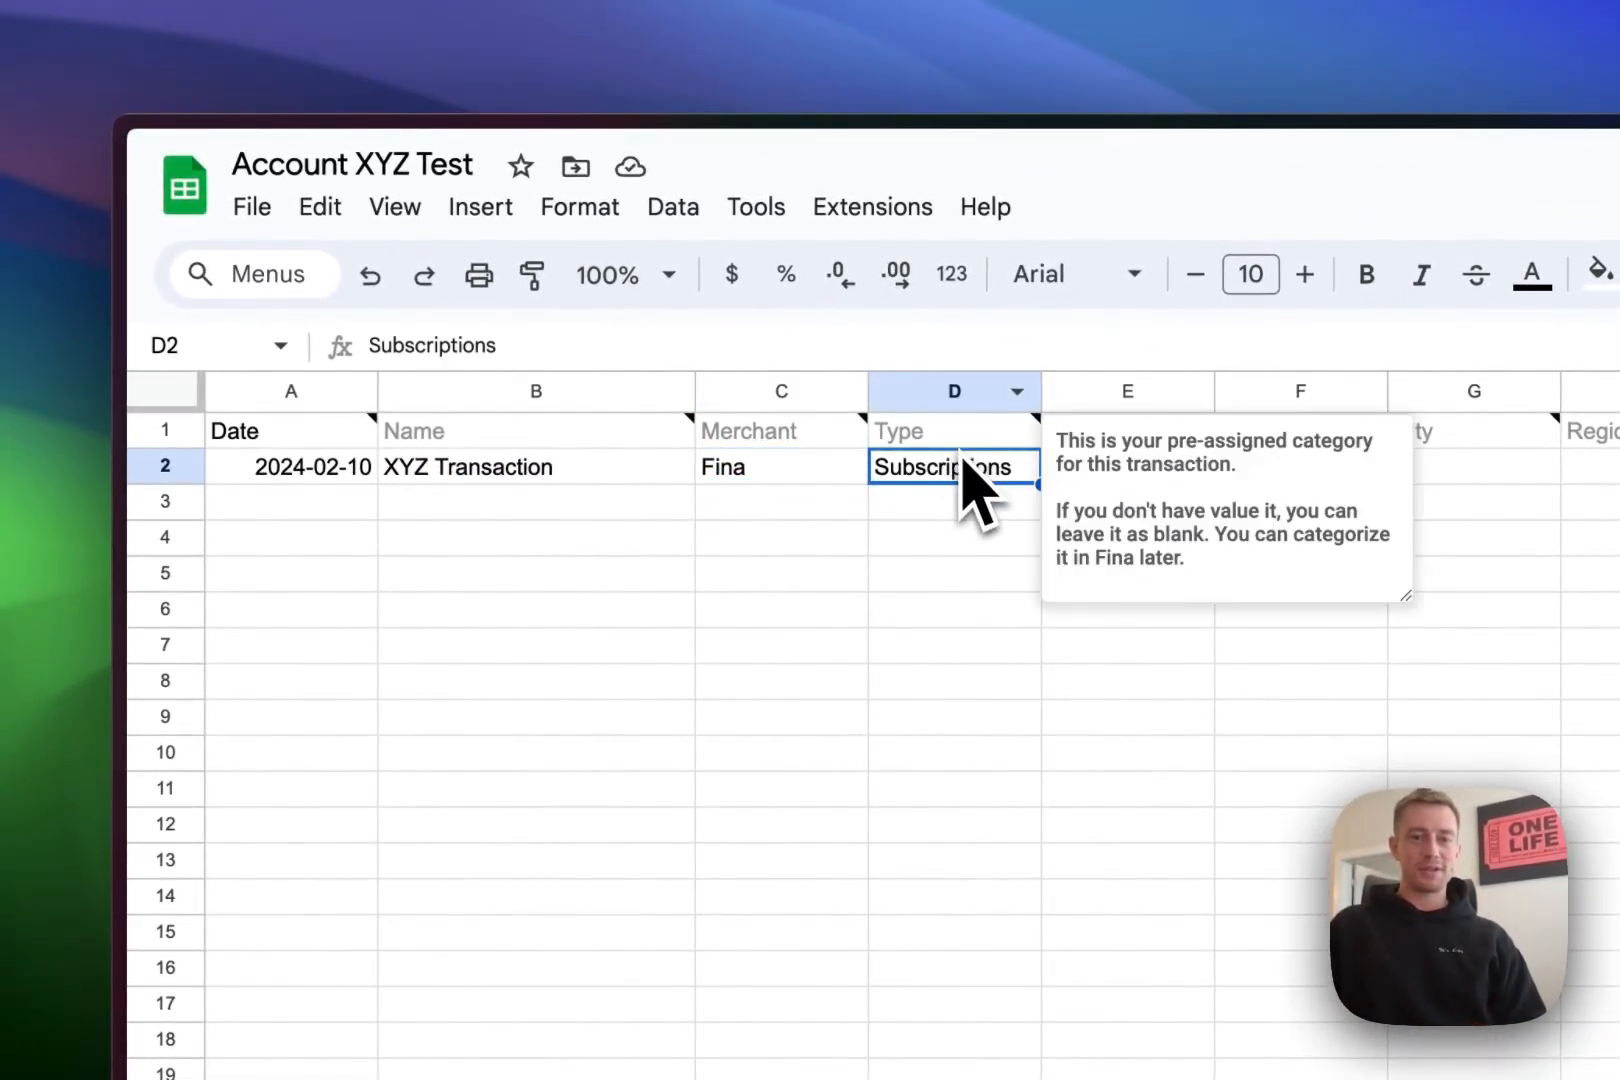
click(990, 502)
click(1150, 472)
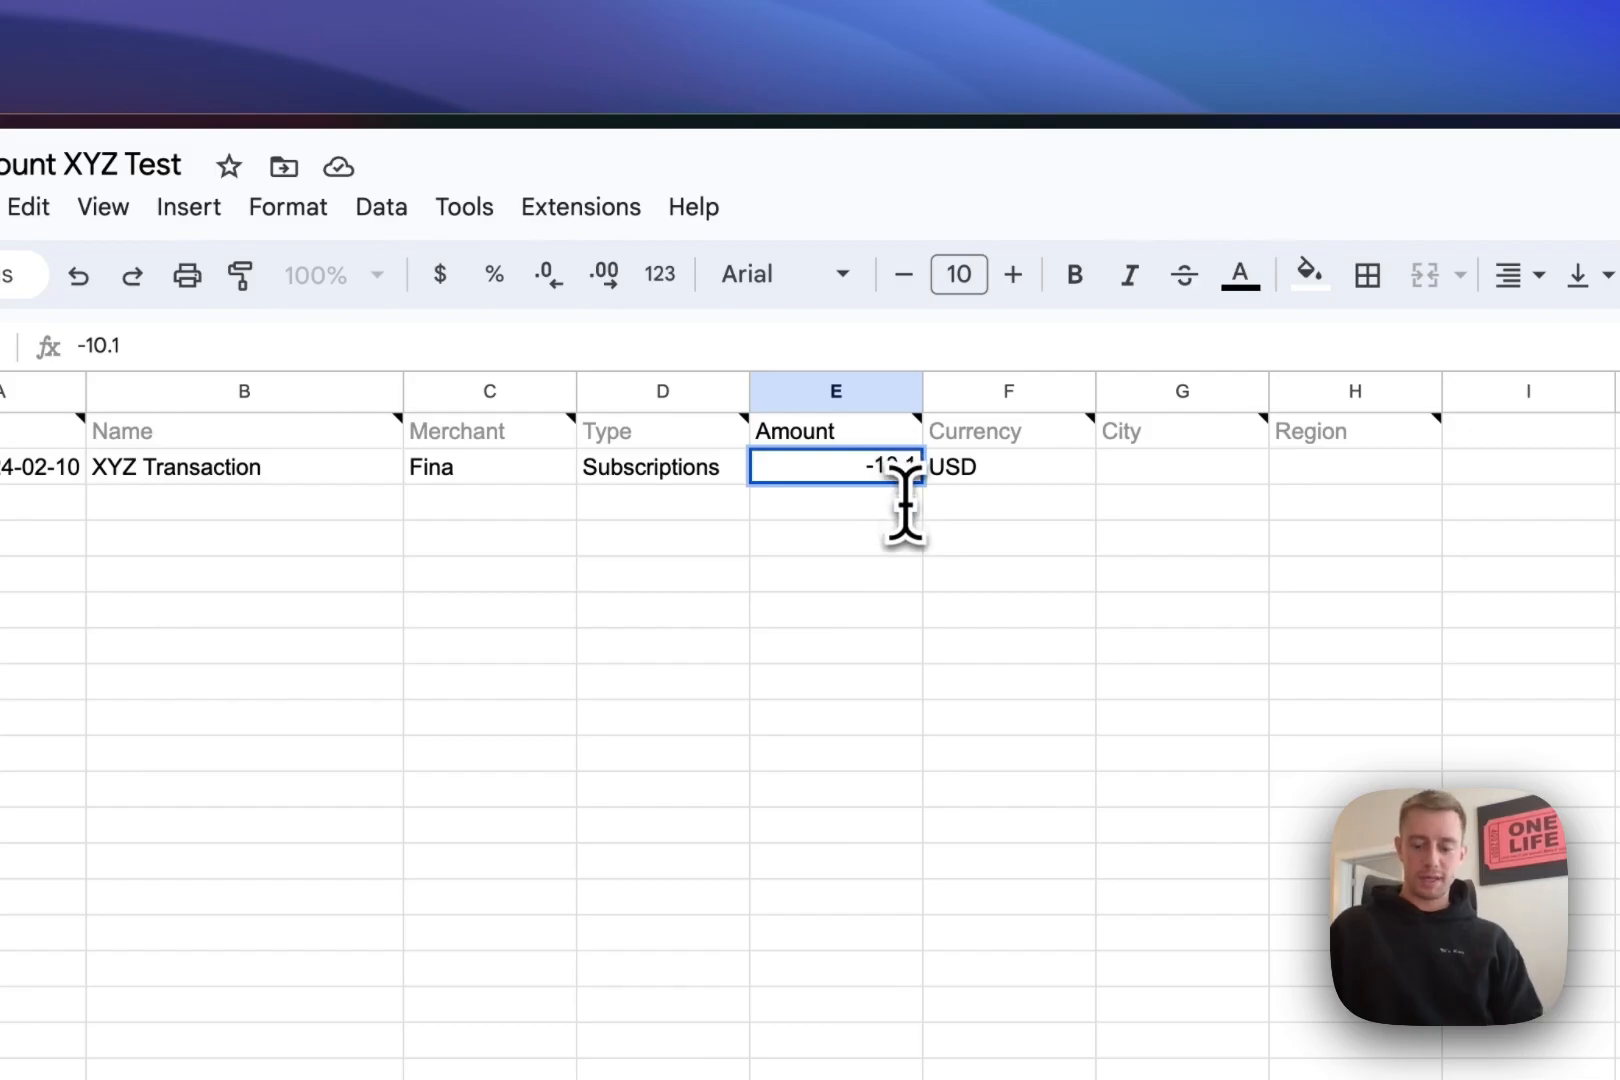
key(Return)
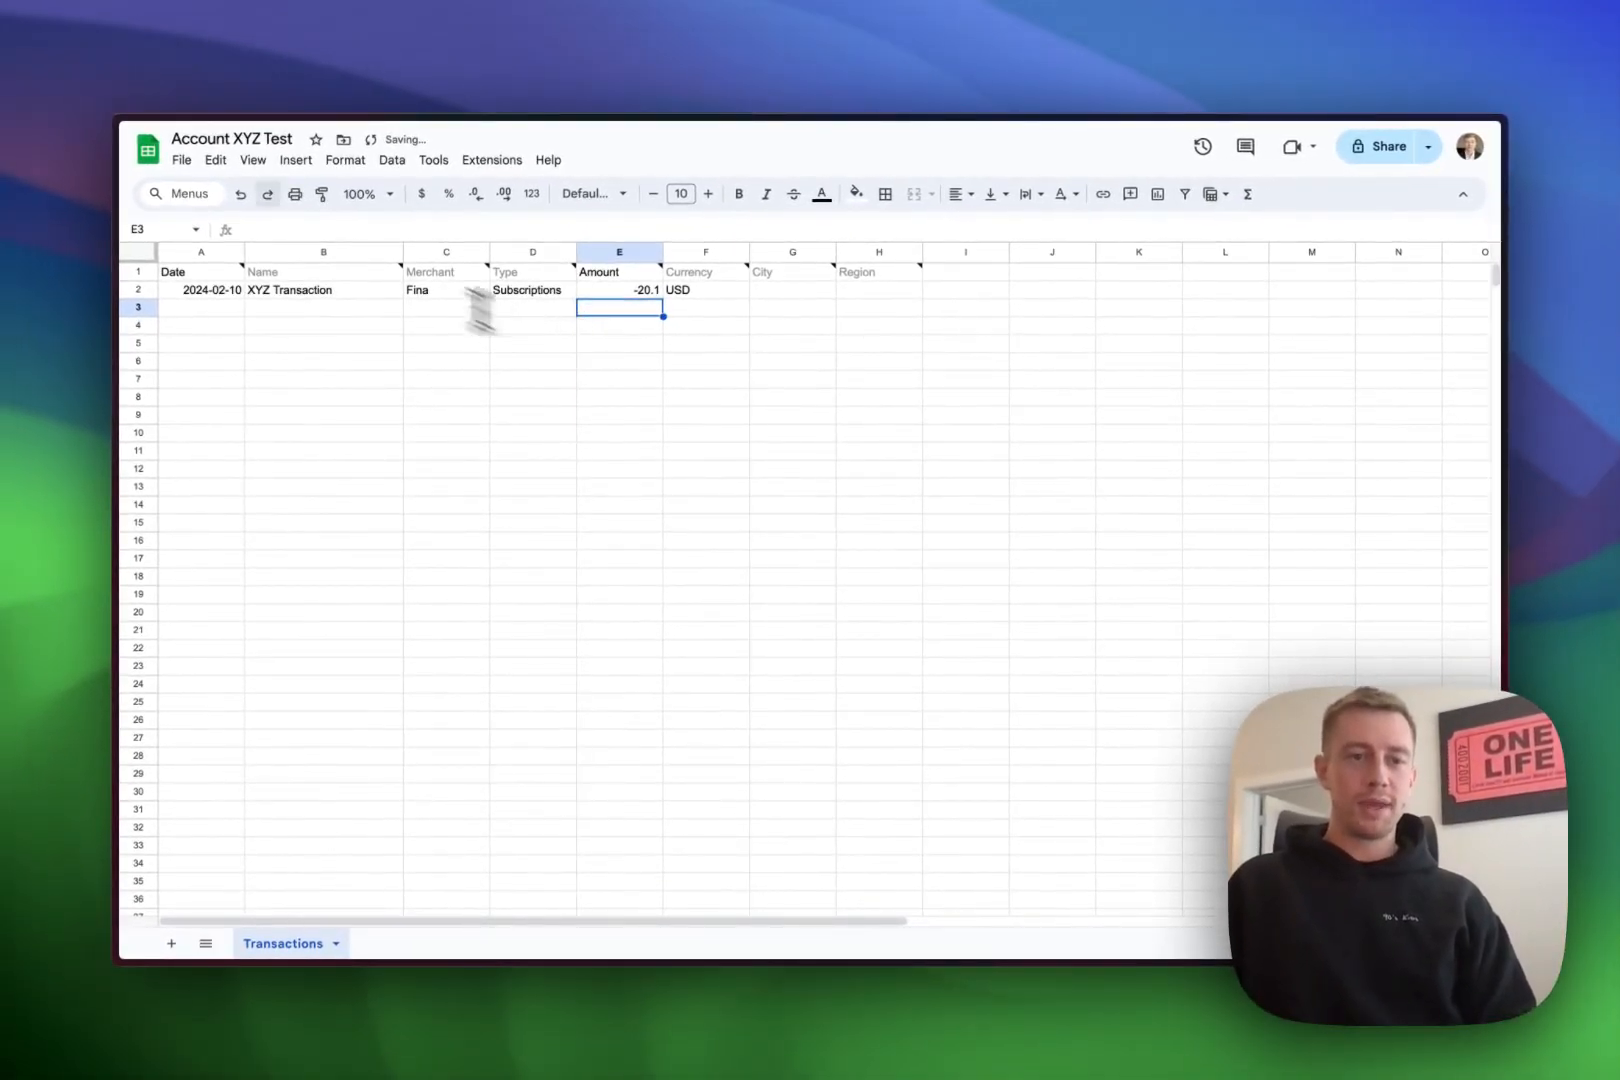
mouse_move(132, 205)
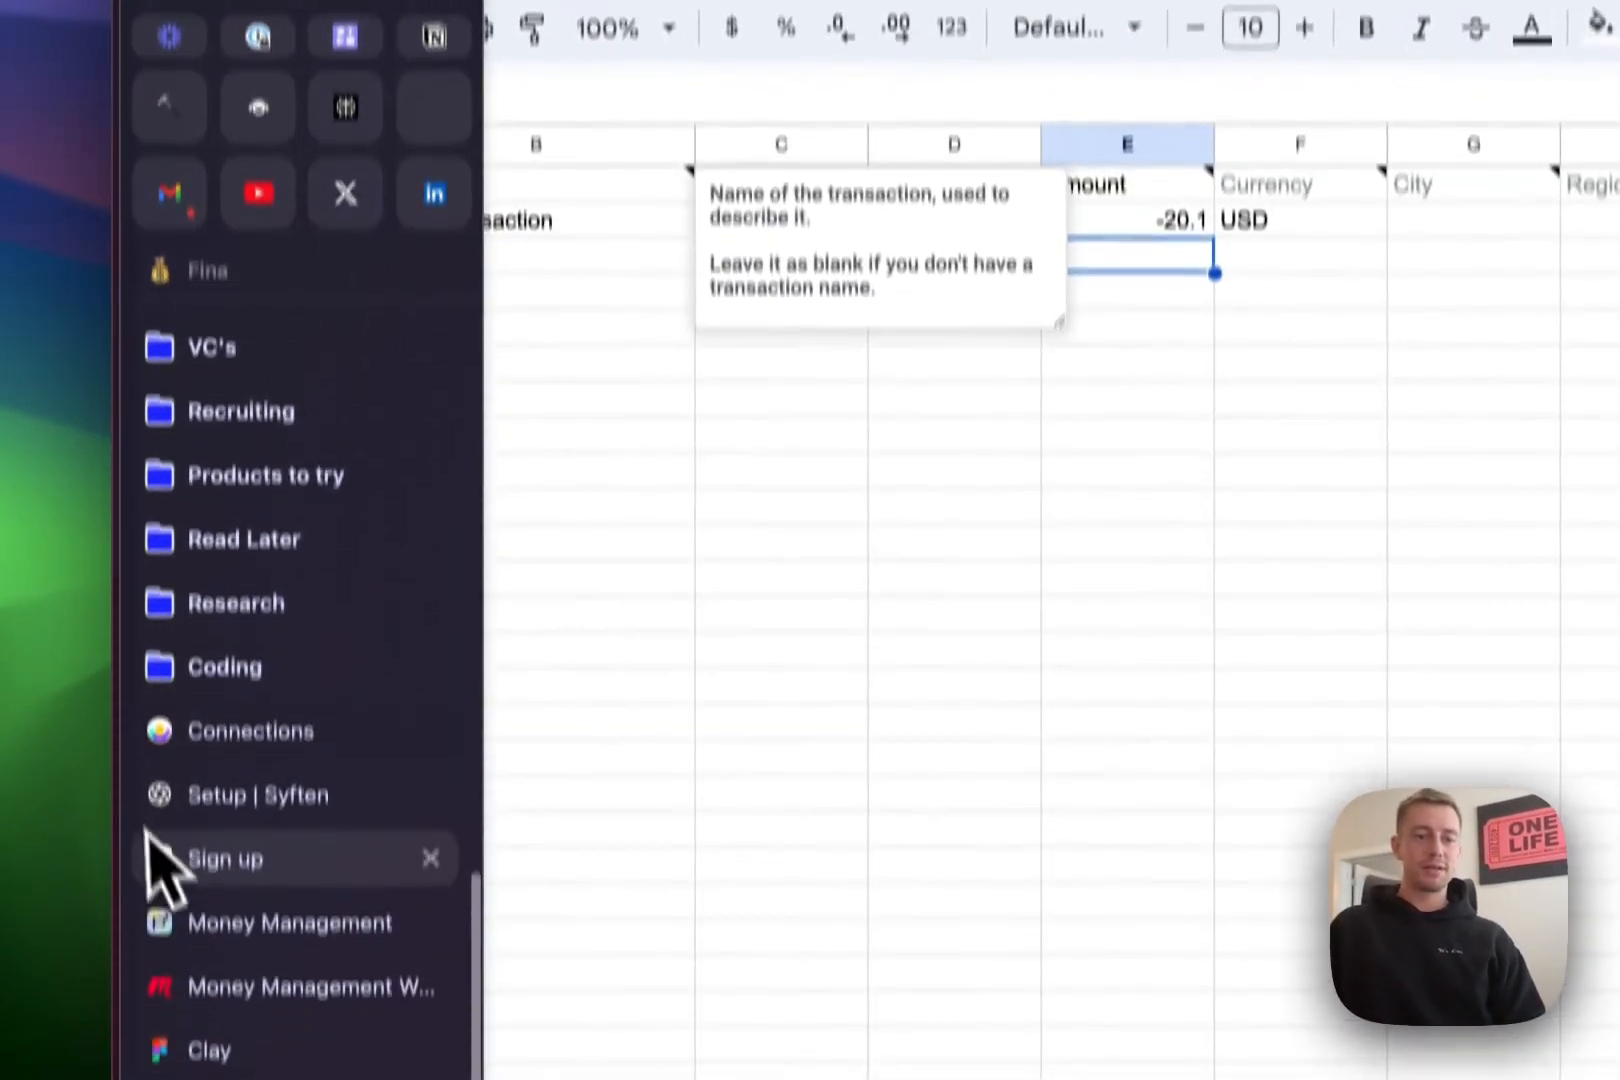
- Paste the spreadsheet id into the Fina manual transactions import
scroll(145, 839, down, 10)
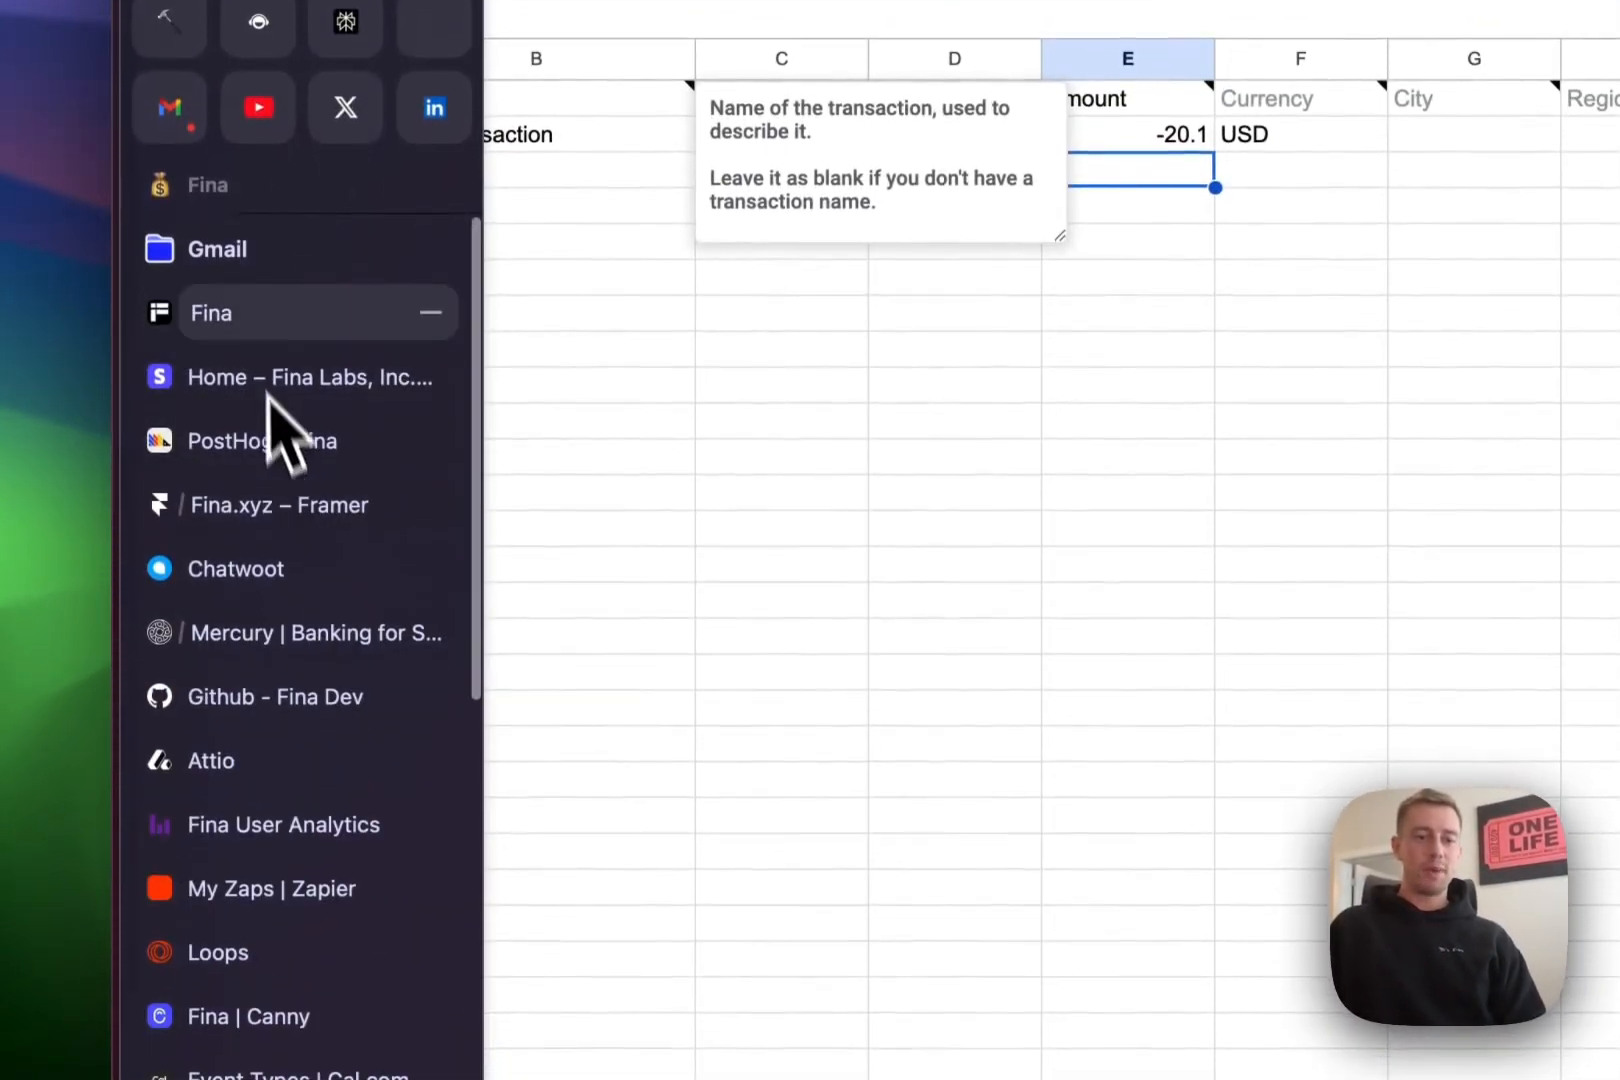
click(268, 318)
click(599, 678)
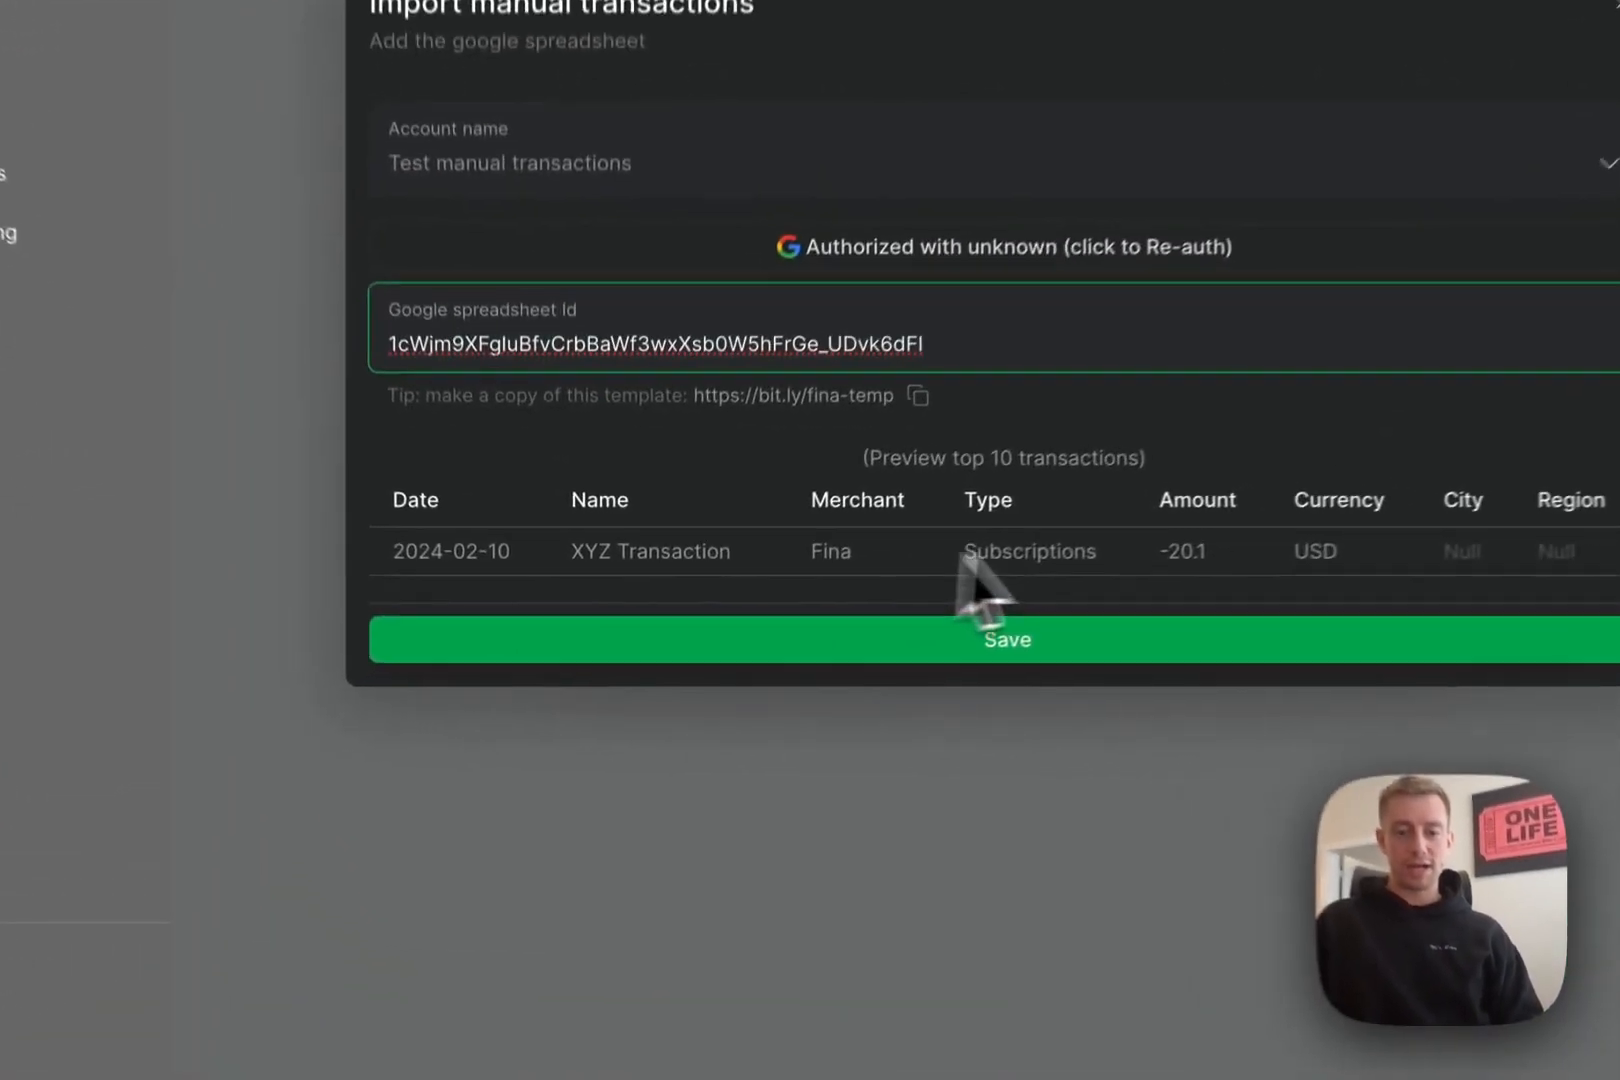
- Review the XYZ Transaction preview row, attach the sheet, and save the asset account
drag(571, 551, 701, 551)
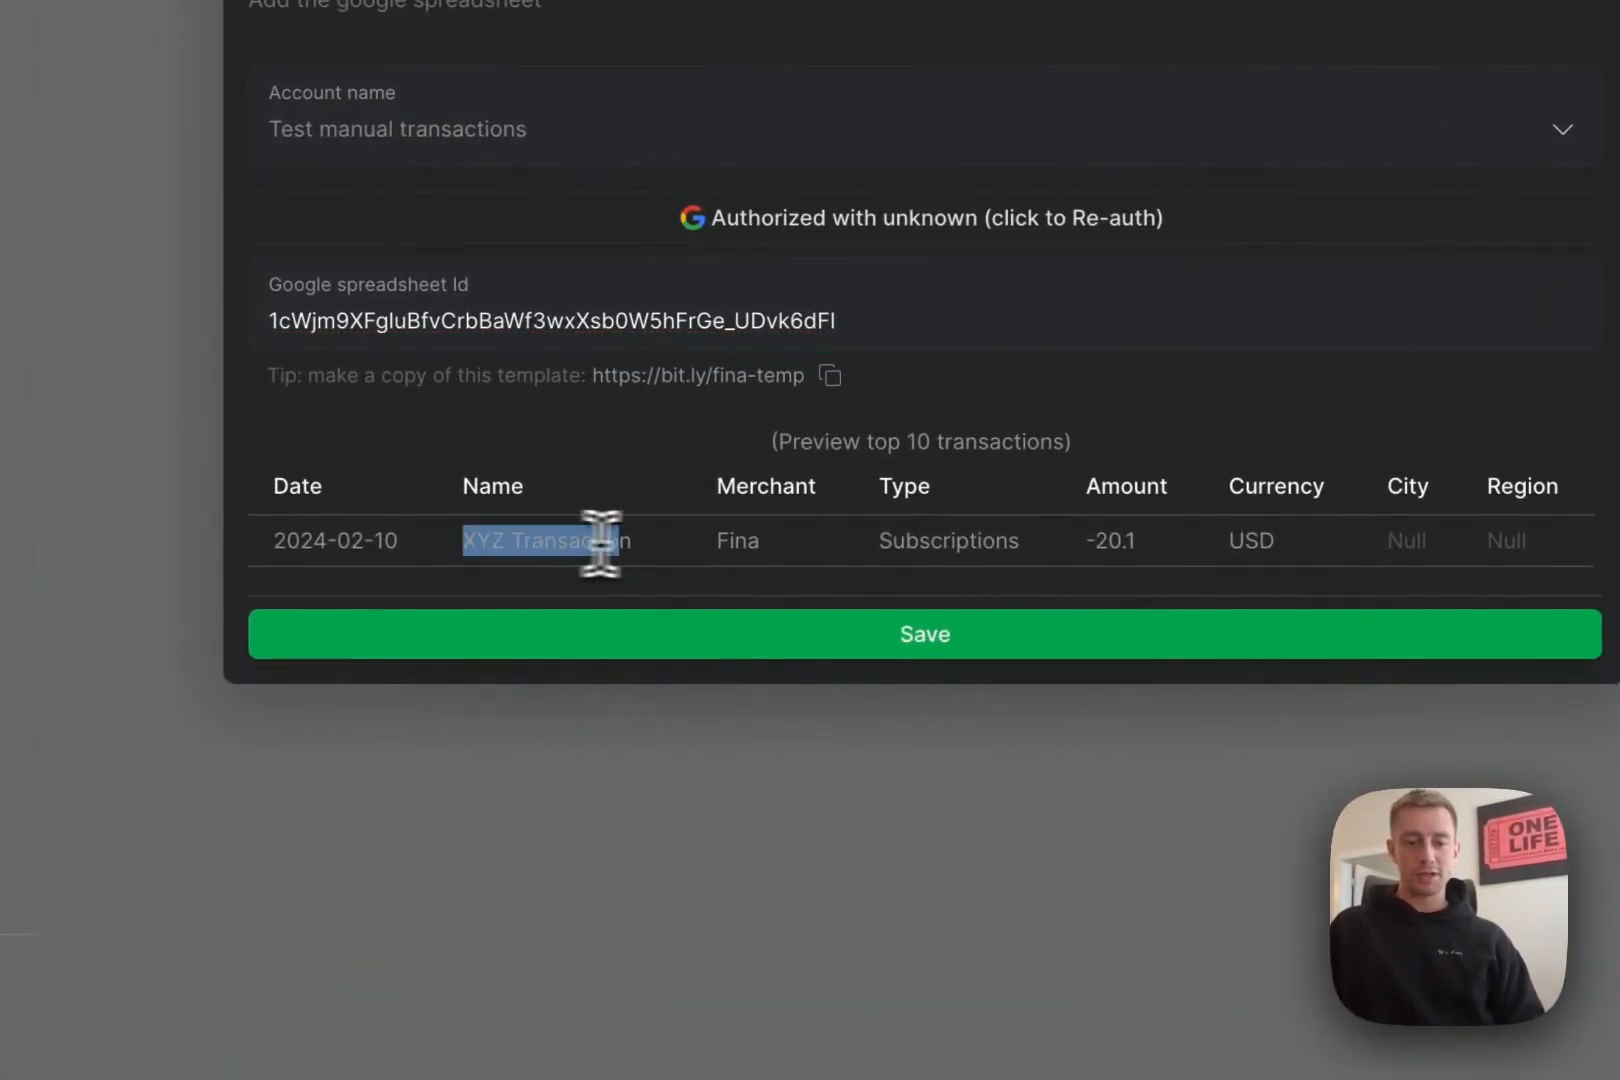
click(740, 555)
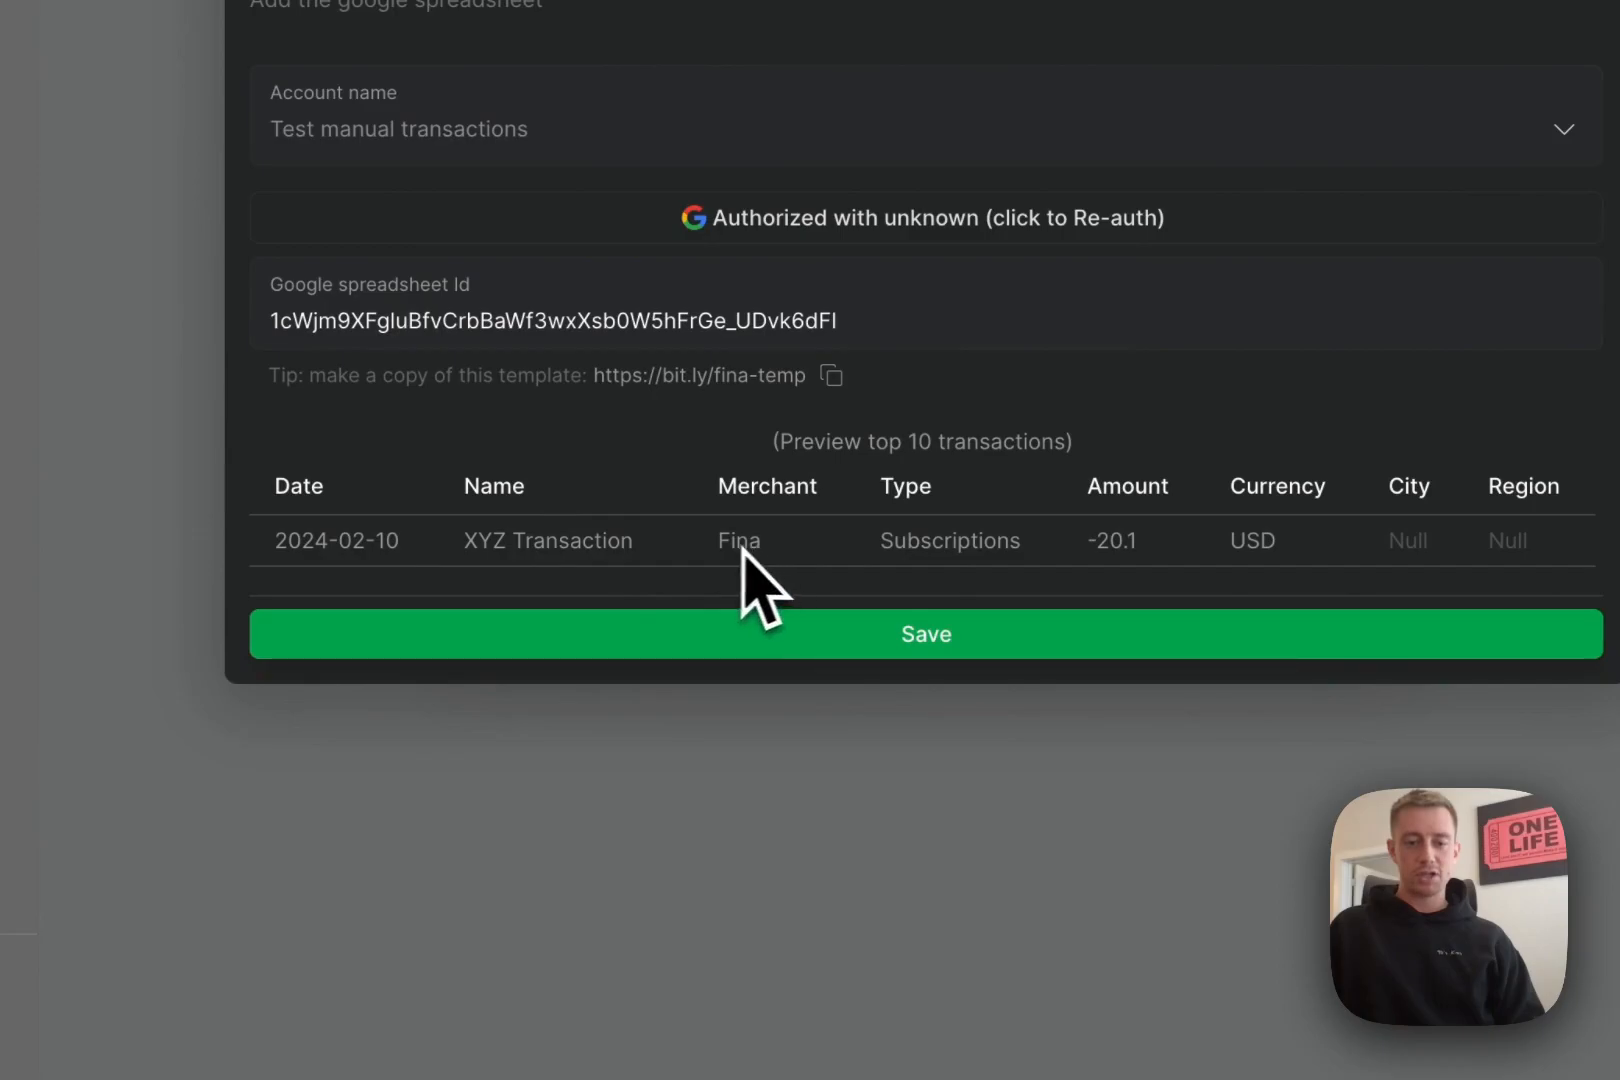
drag(896, 547, 1170, 552)
click(1155, 555)
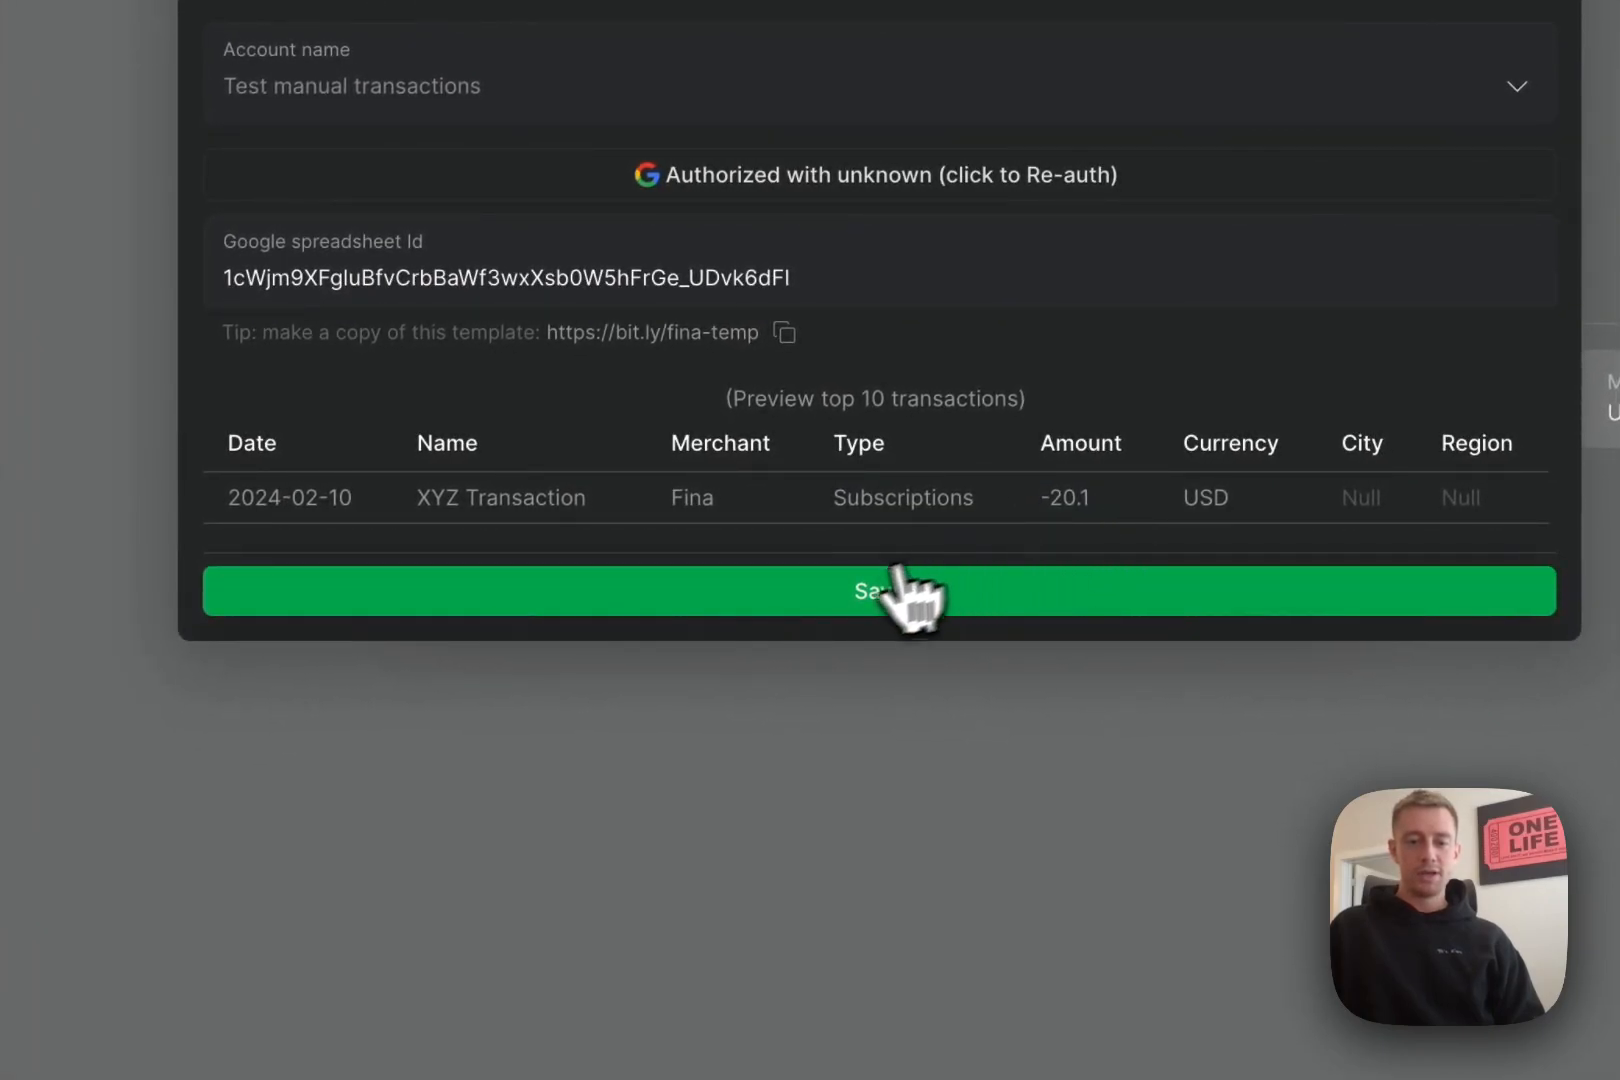
click(834, 591)
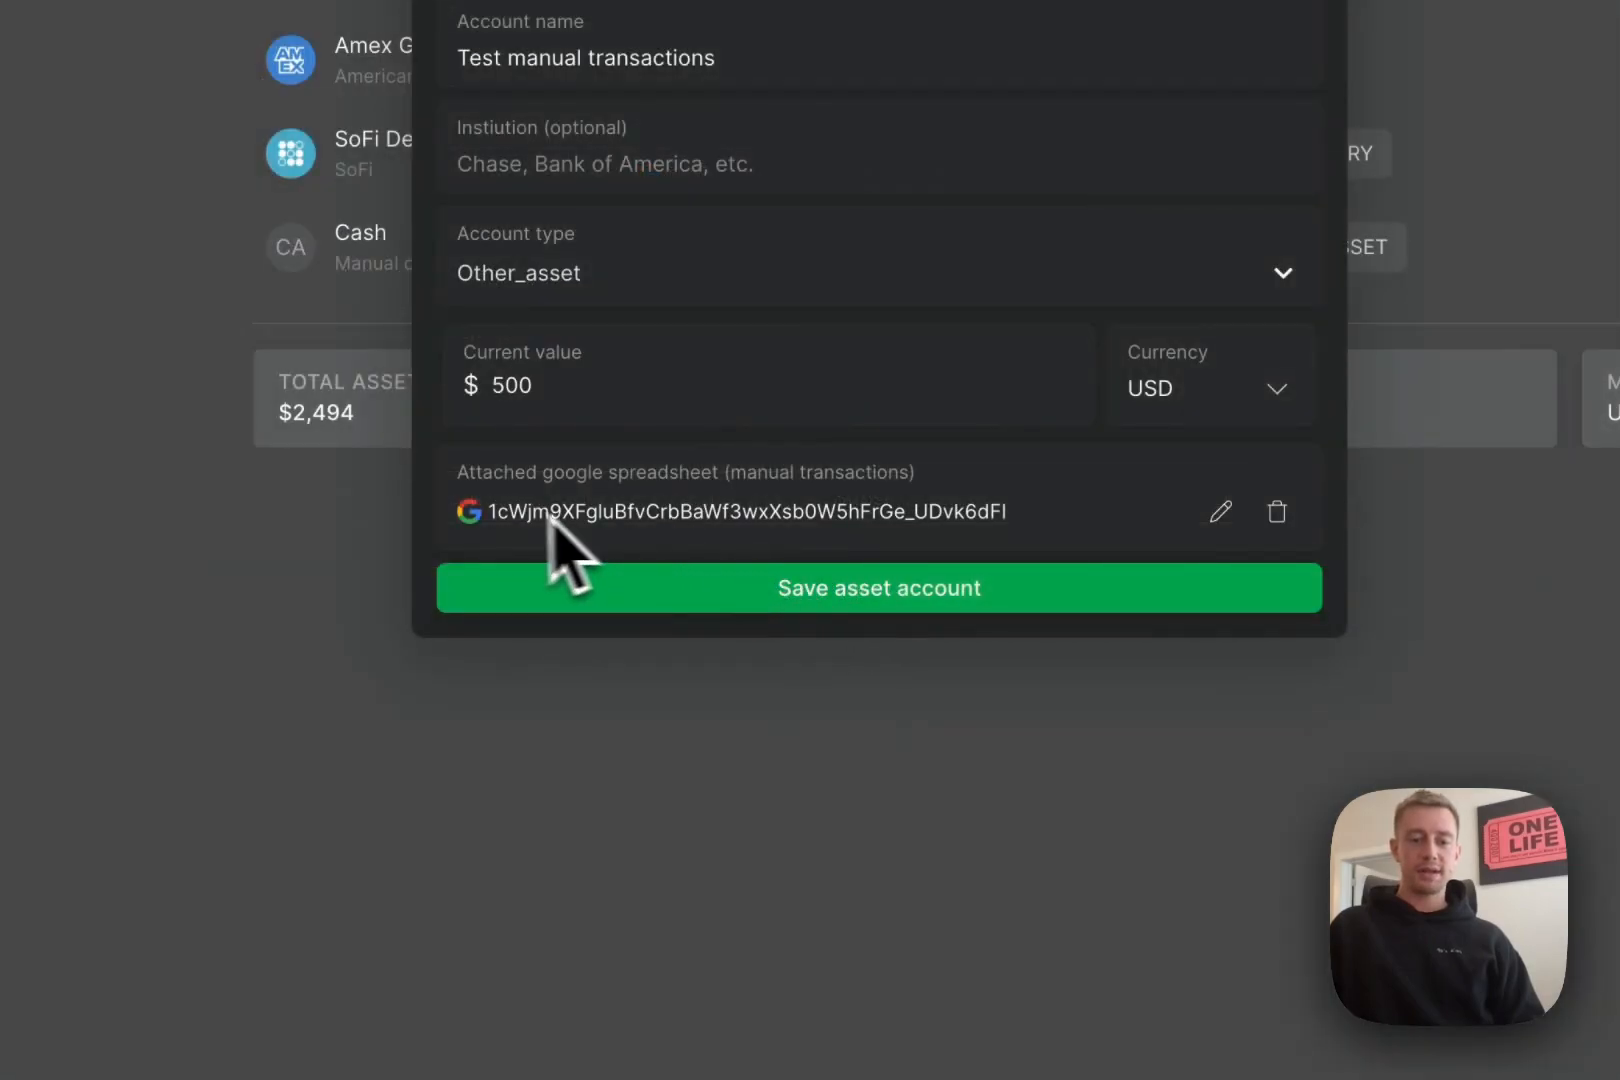
click(795, 605)
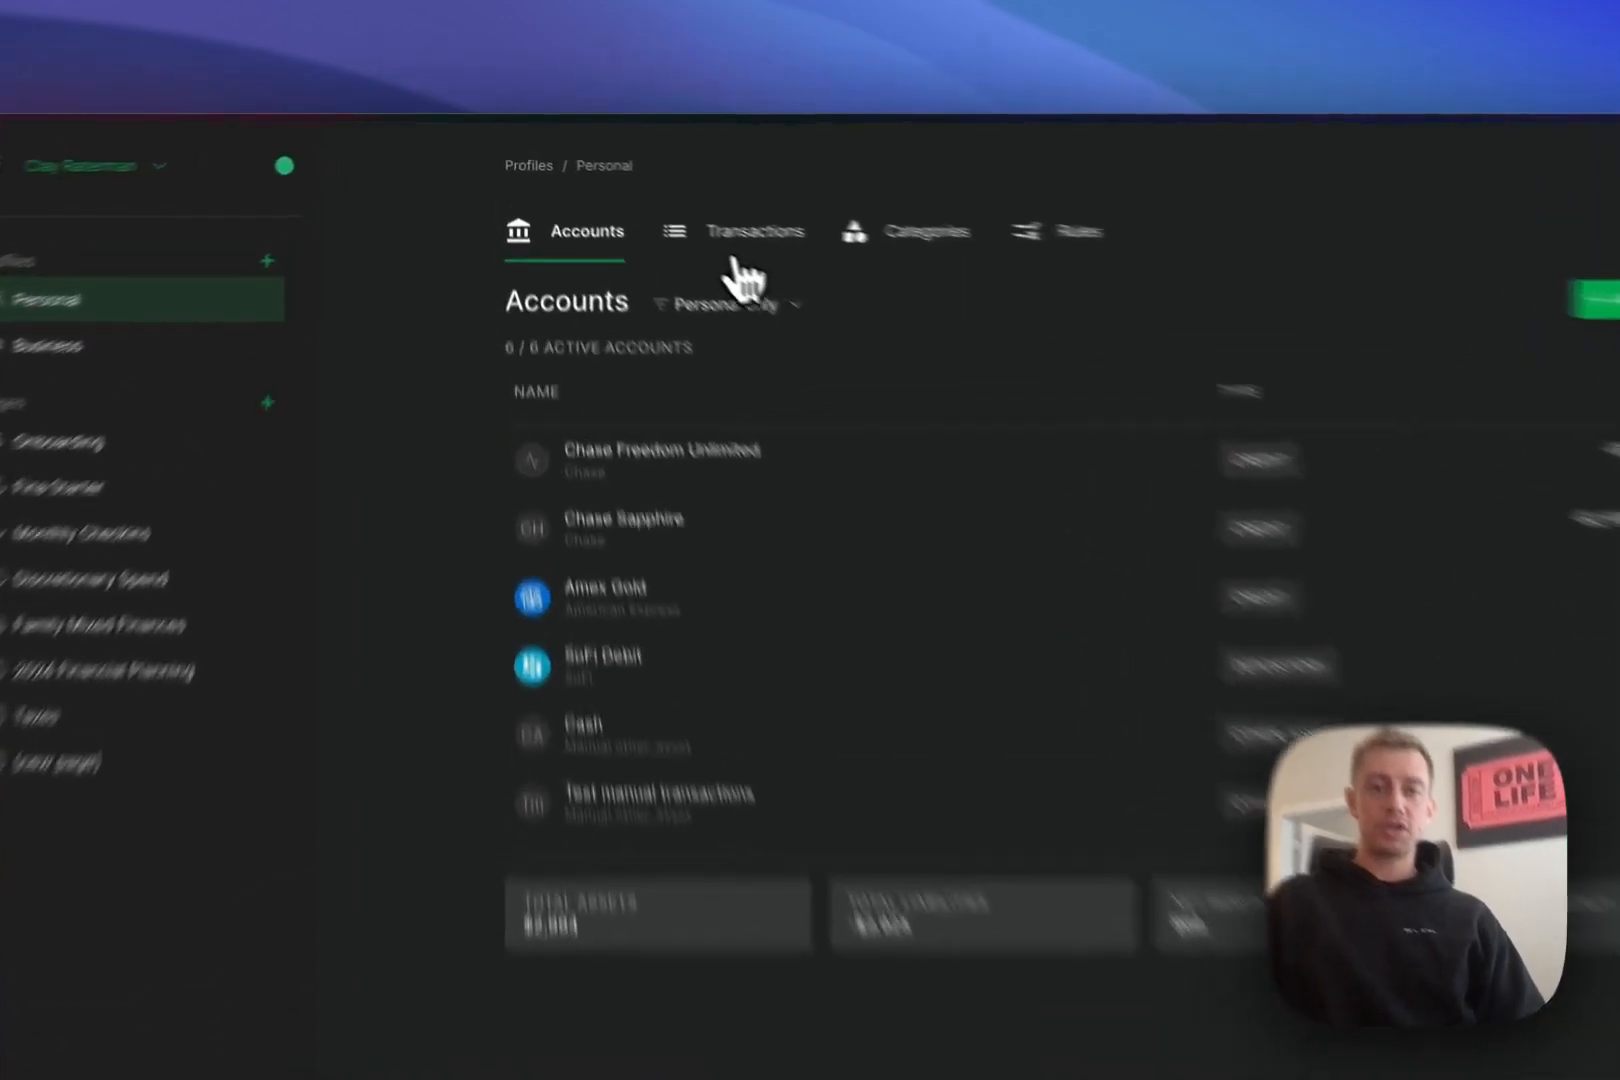
- Show the Transactions list to find the imported XYZ TRANSACTION at -$20.10
click(652, 203)
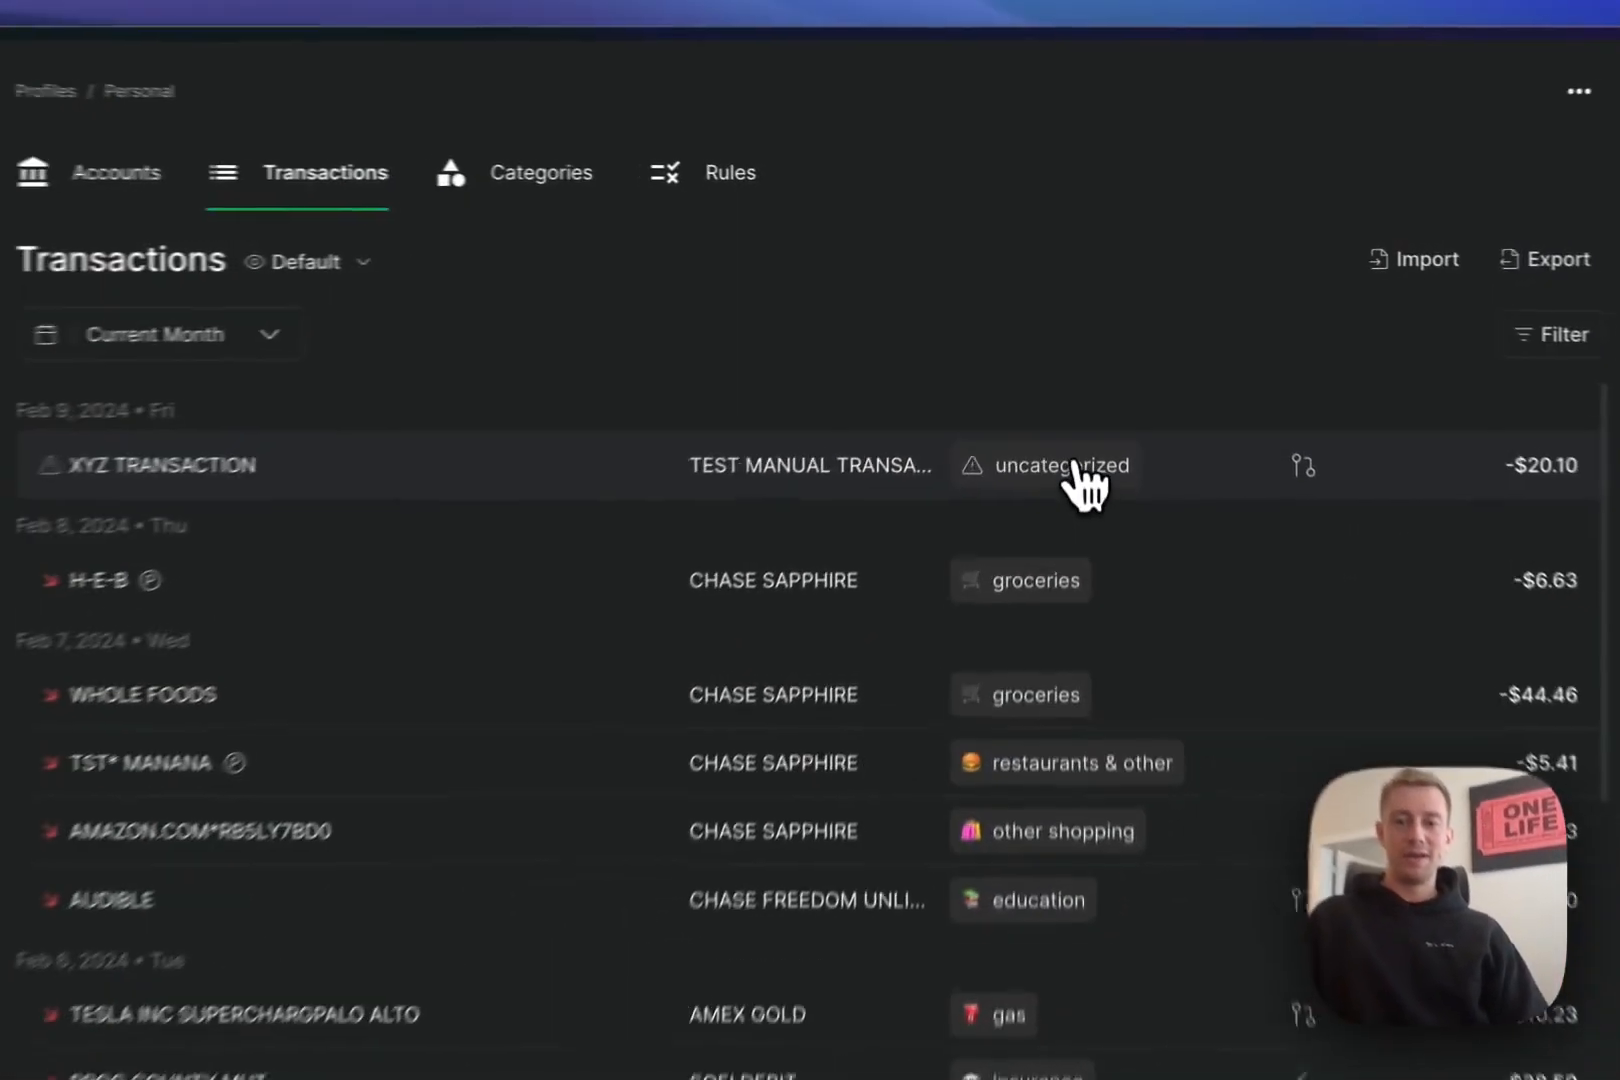
- Categorize XYZ TRANSACTION as subscriptions and confirm the category
click(1088, 382)
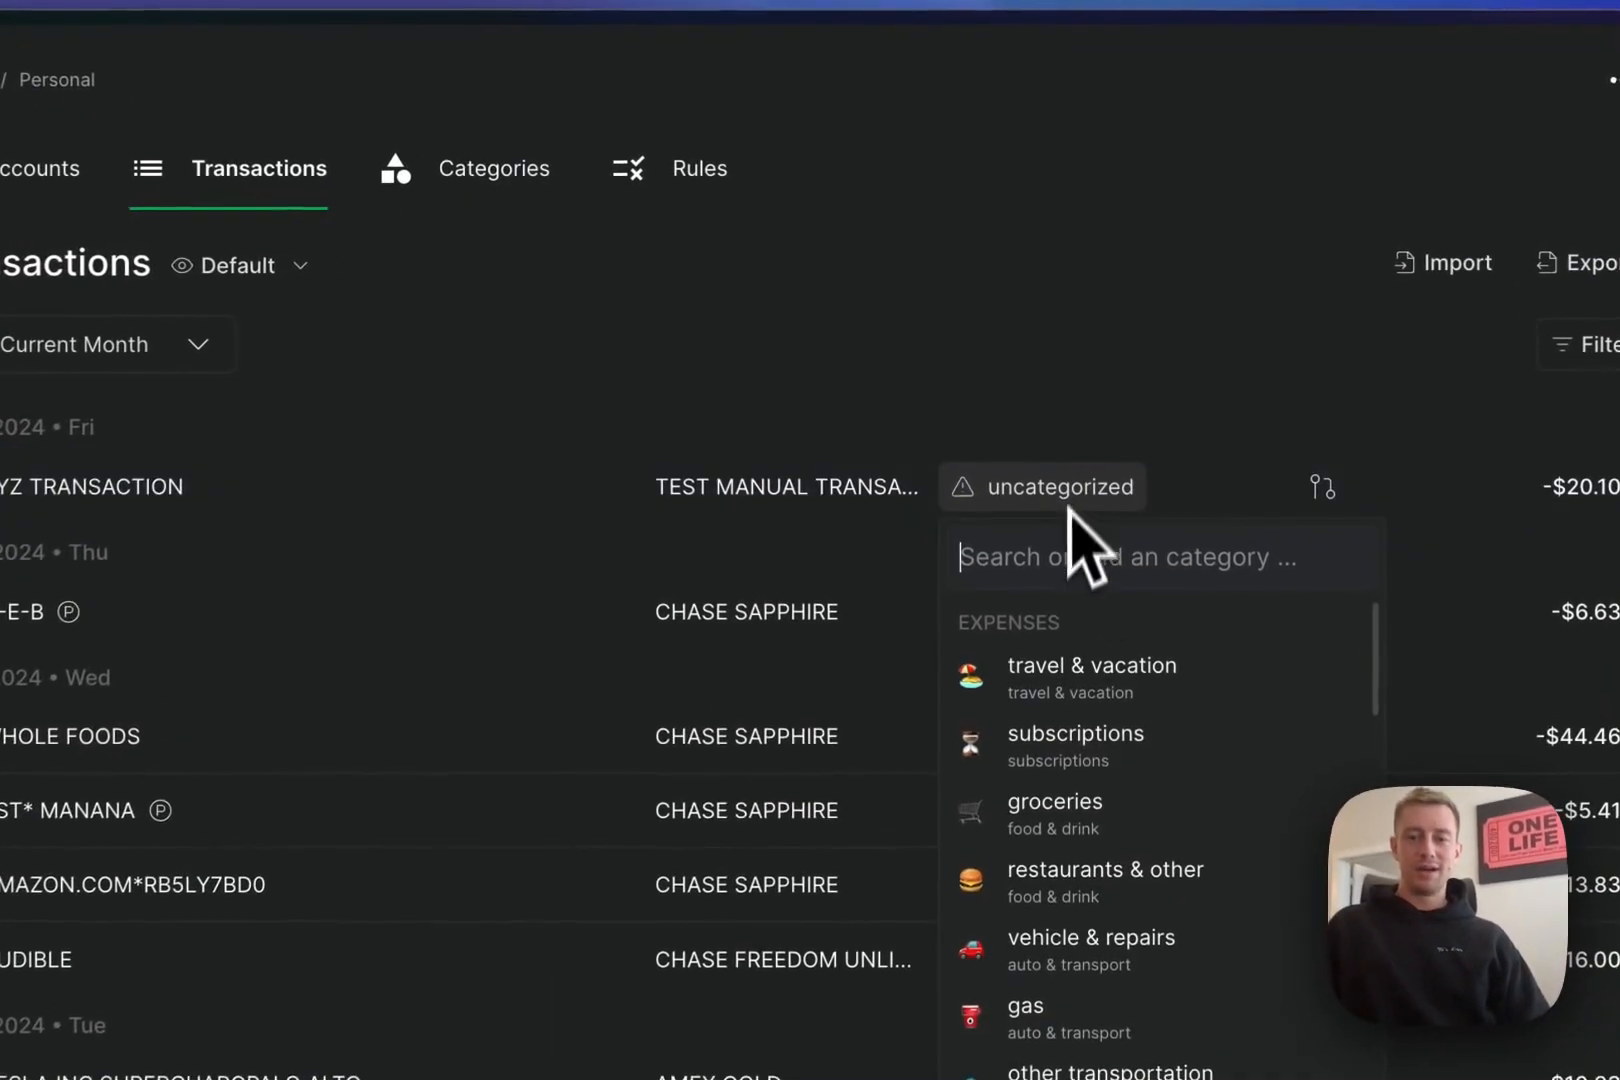
click(1105, 748)
click(1040, 520)
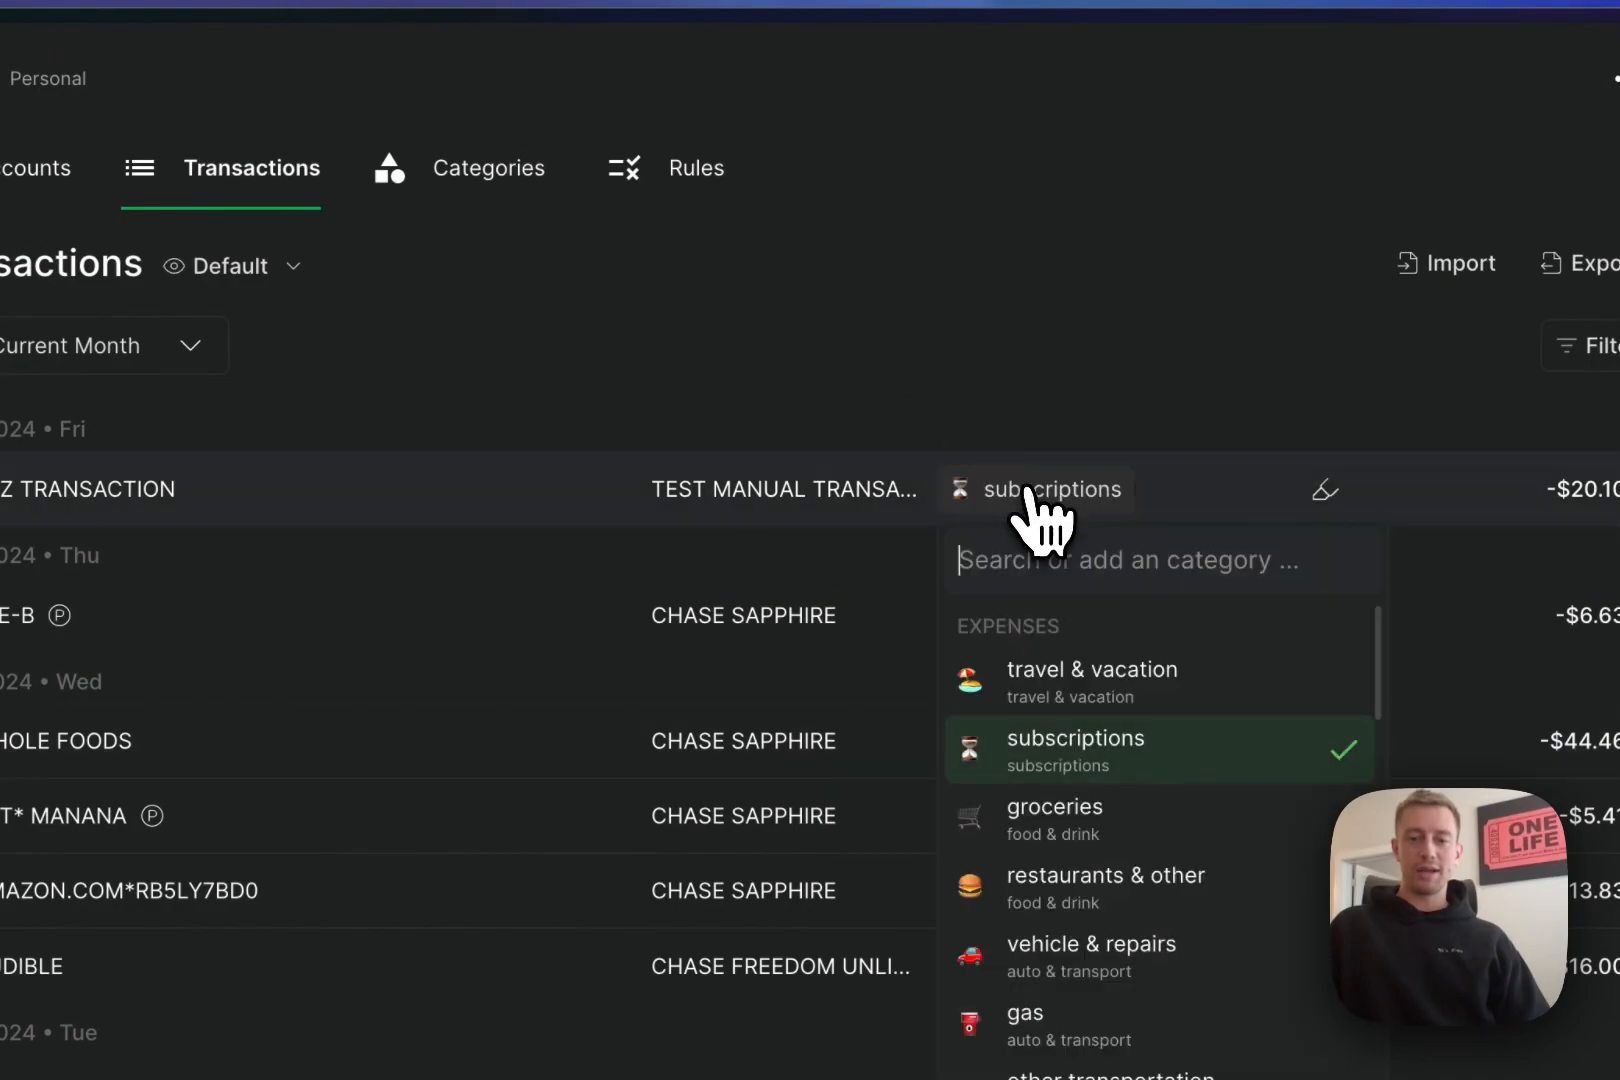
click(937, 378)
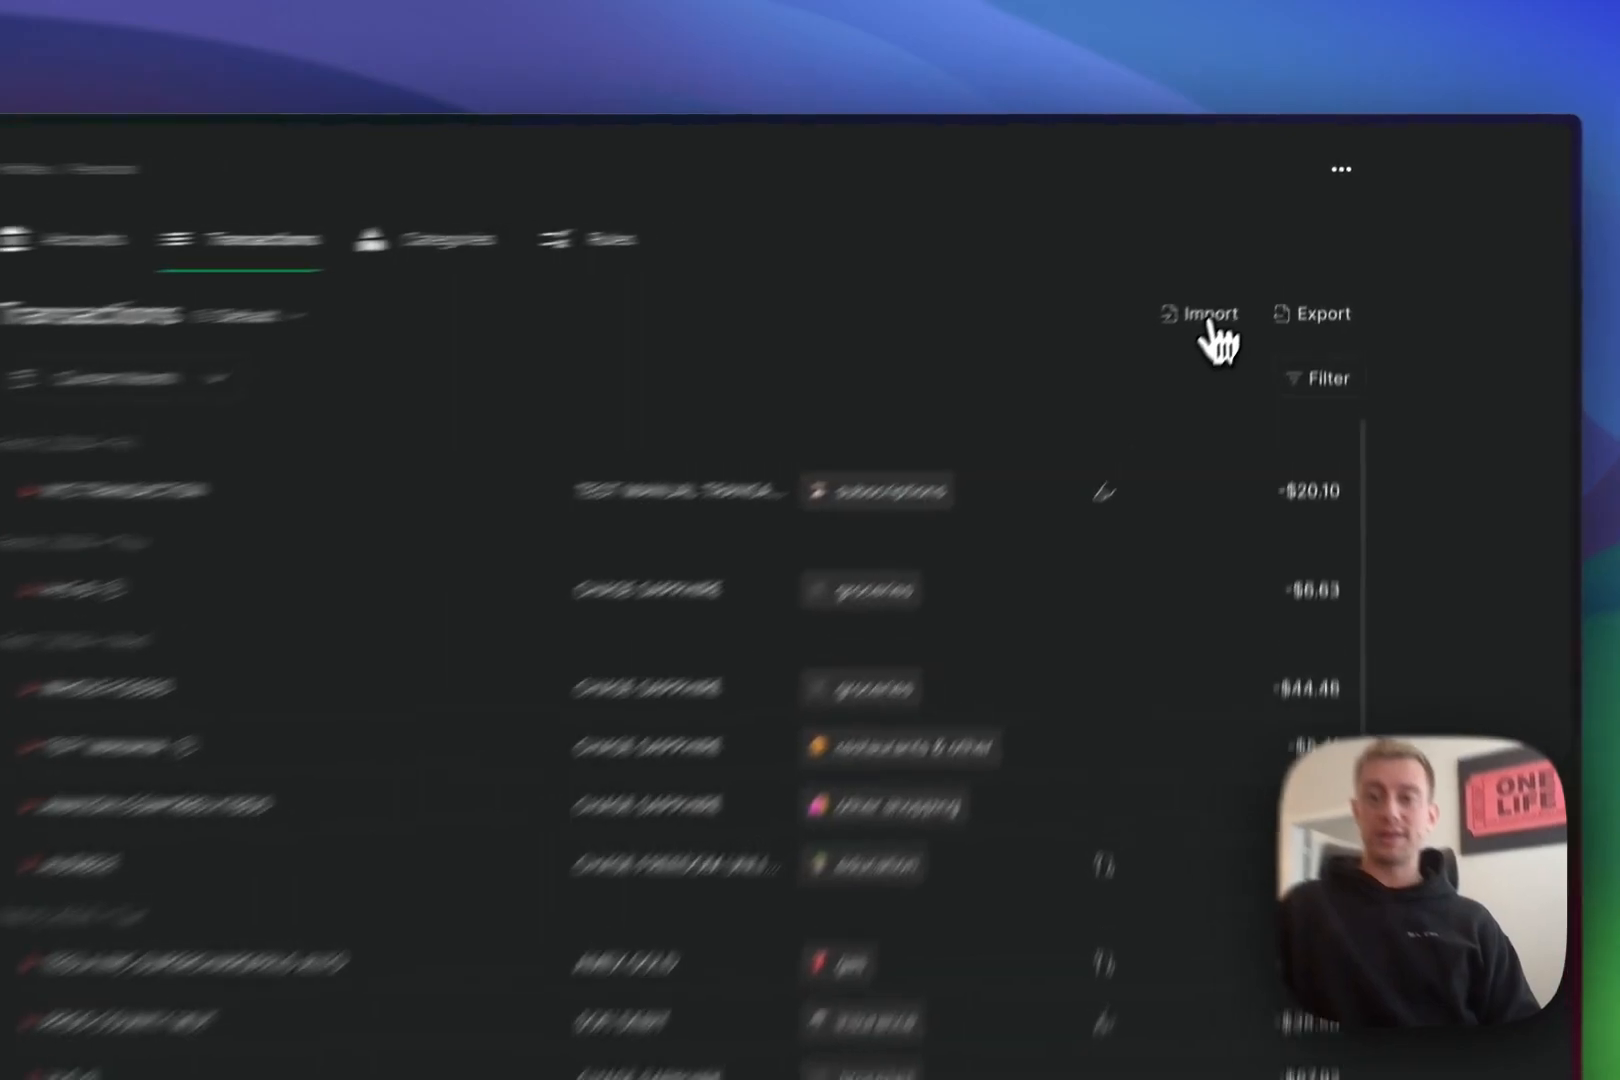
- Start a manual import for Chase Sapphire, then cancel it
click(1268, 242)
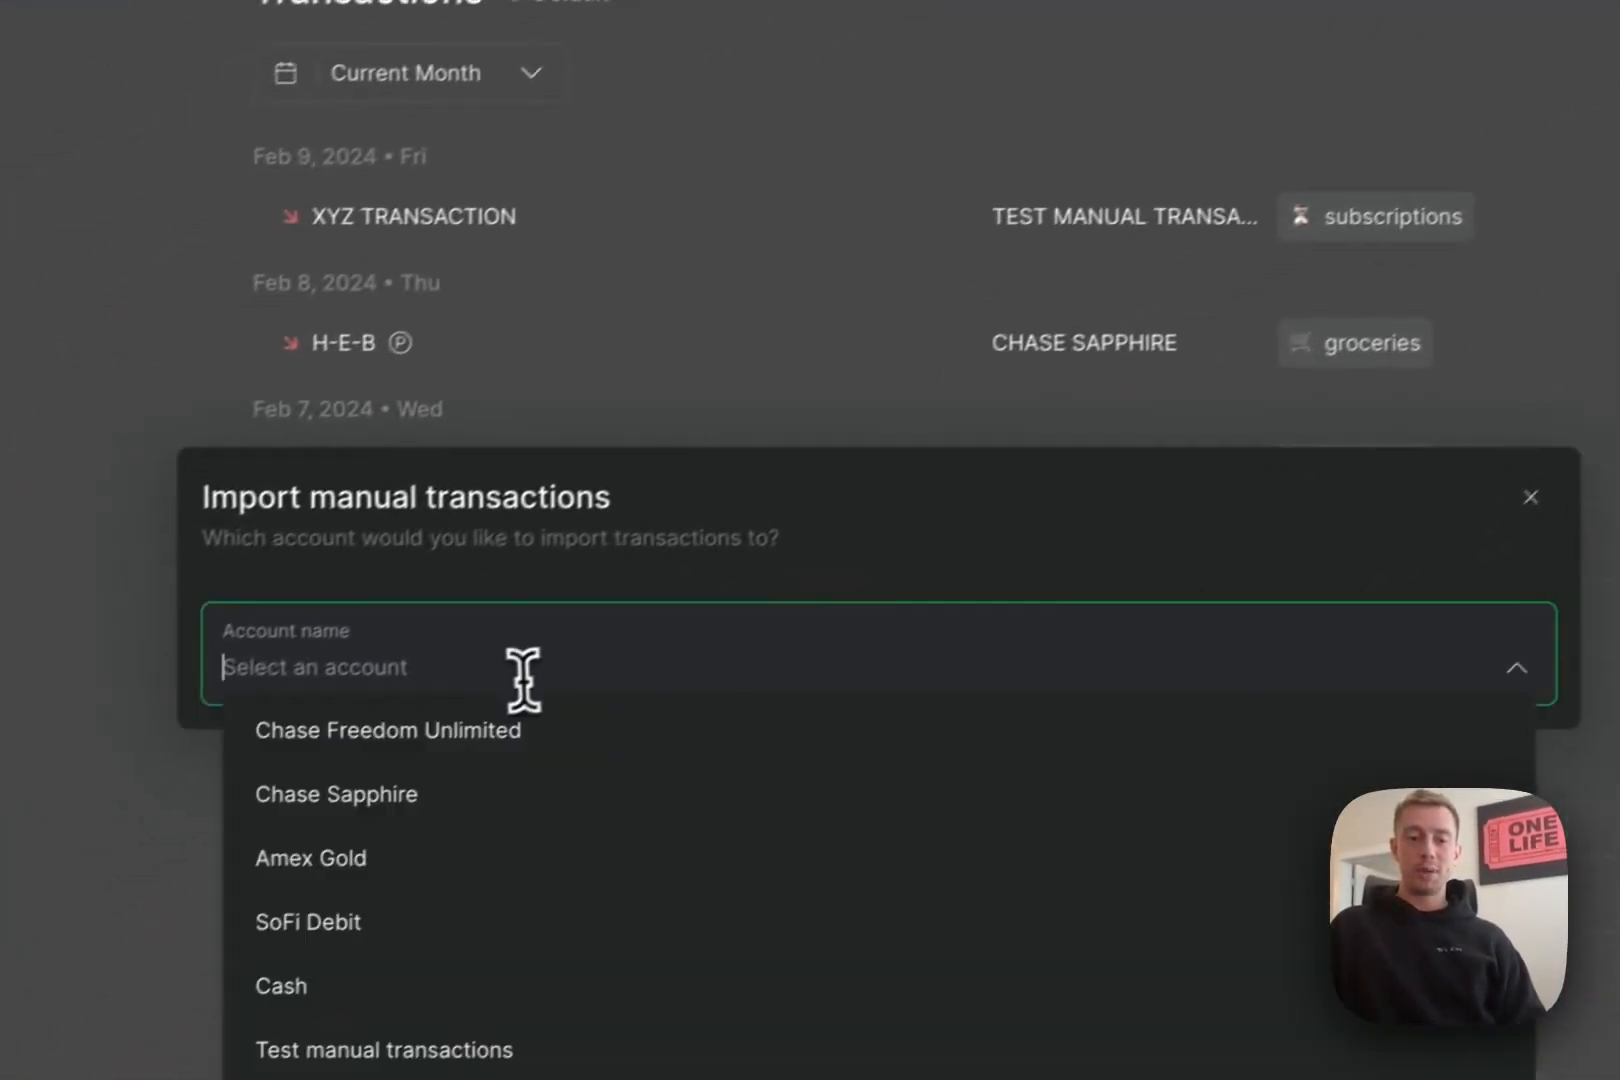
click(521, 680)
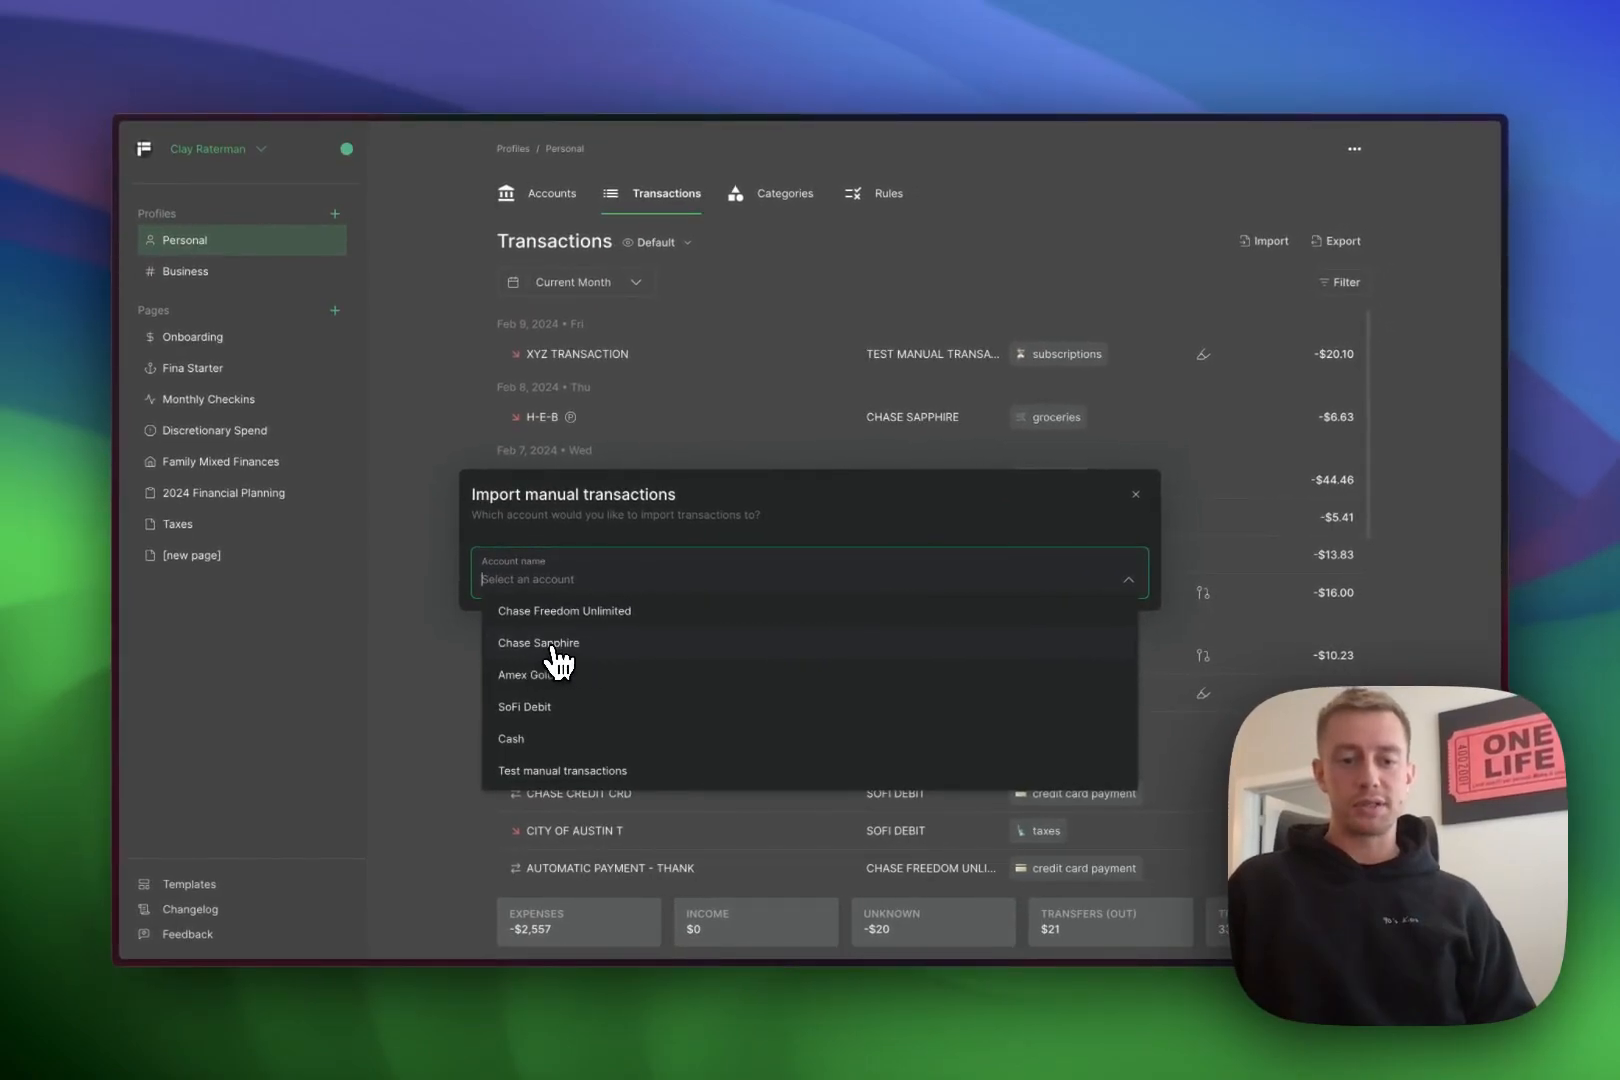
click(552, 646)
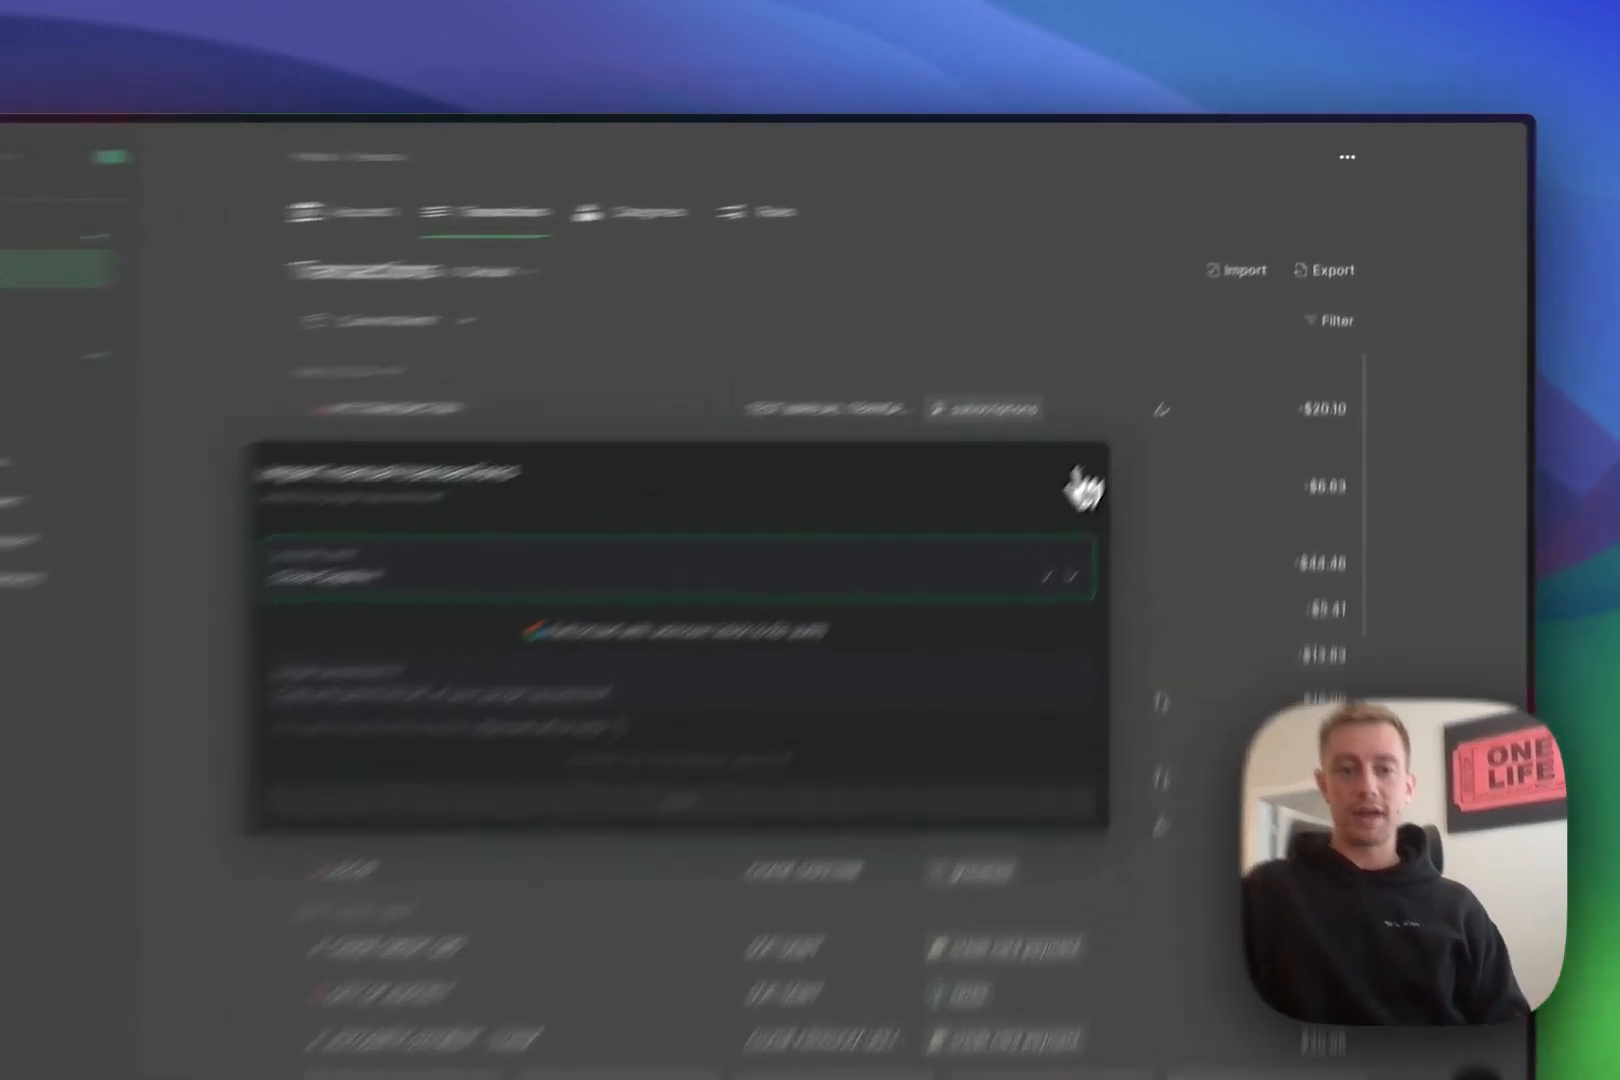
click(1135, 408)
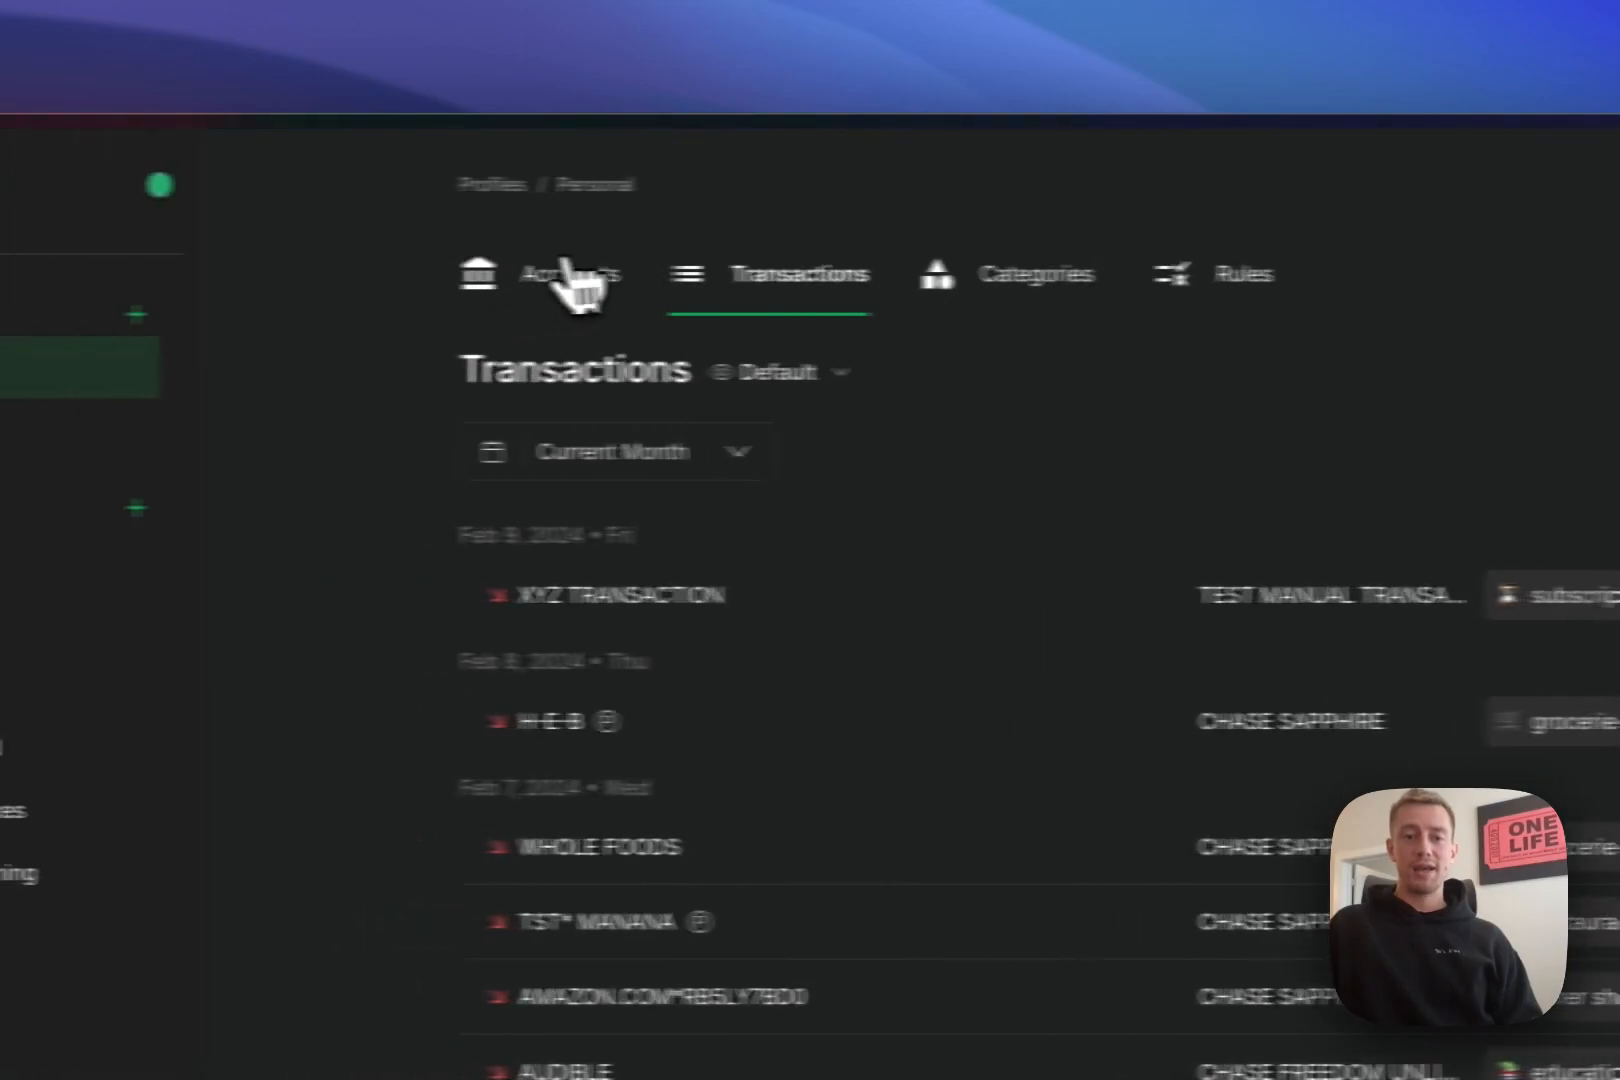
- From the Accounts overview, open the edit form for the Chase Freedom Unlimited account
click(555, 270)
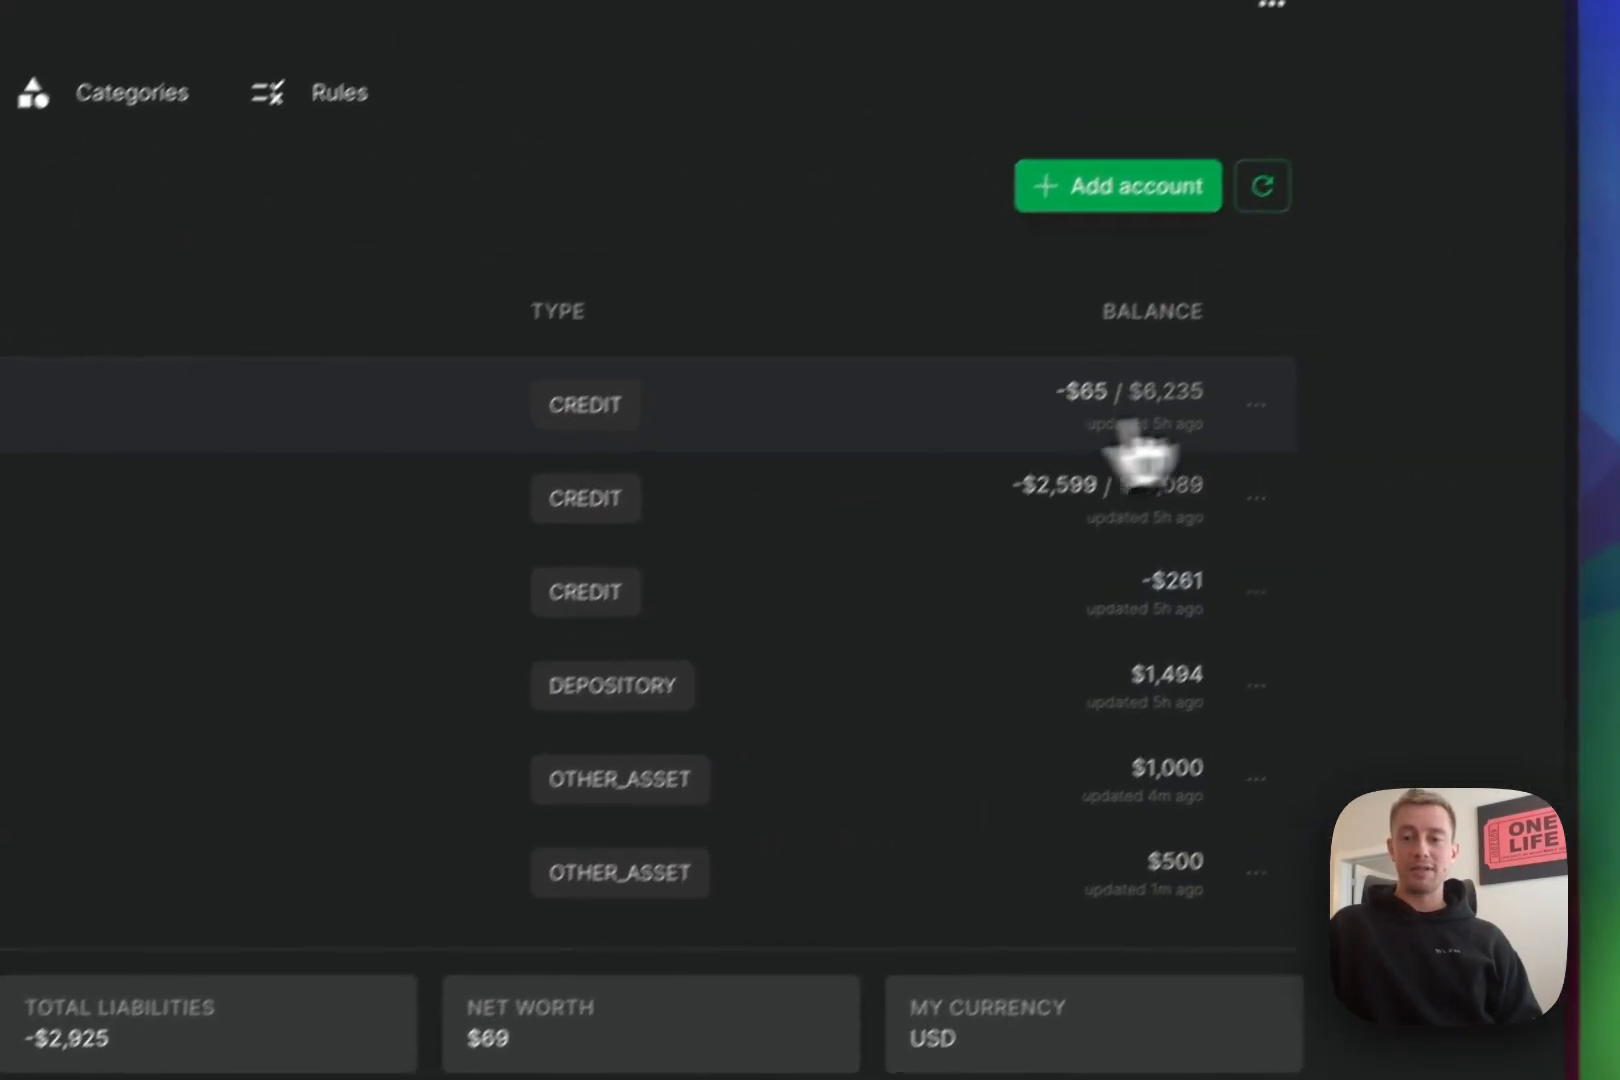
click(1200, 465)
click(1020, 545)
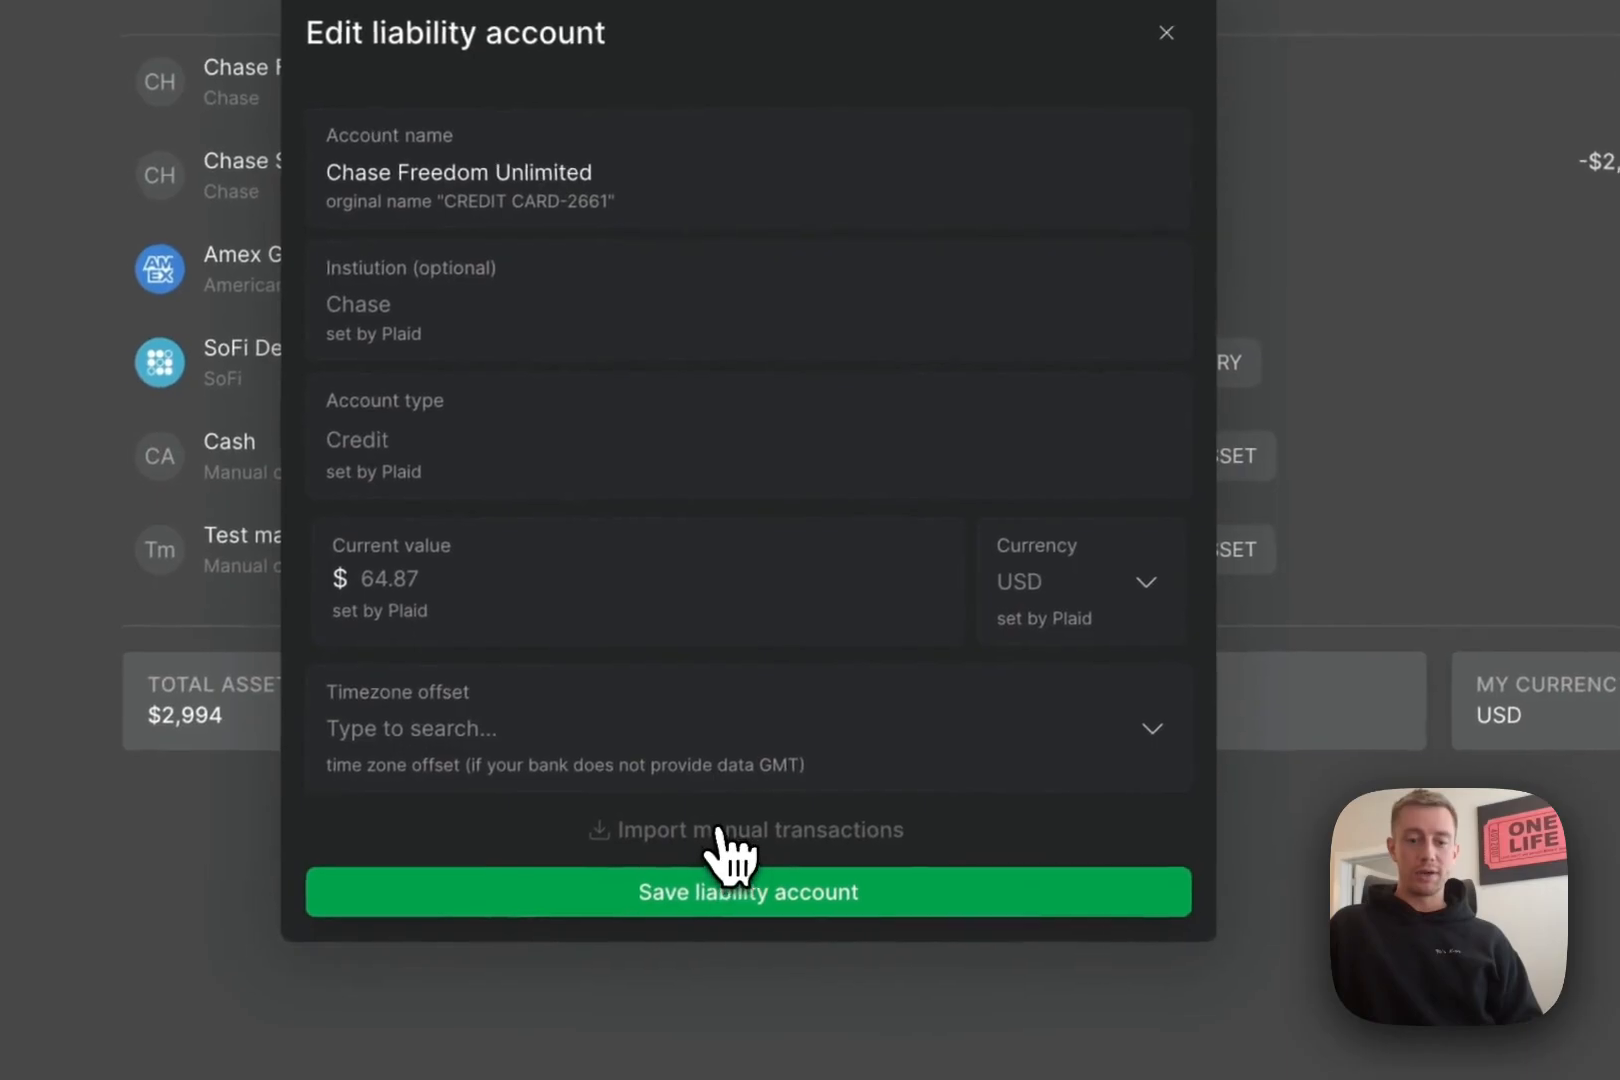
- Open Import manual transactions, then cancel it and close the edit form without changes
click(718, 830)
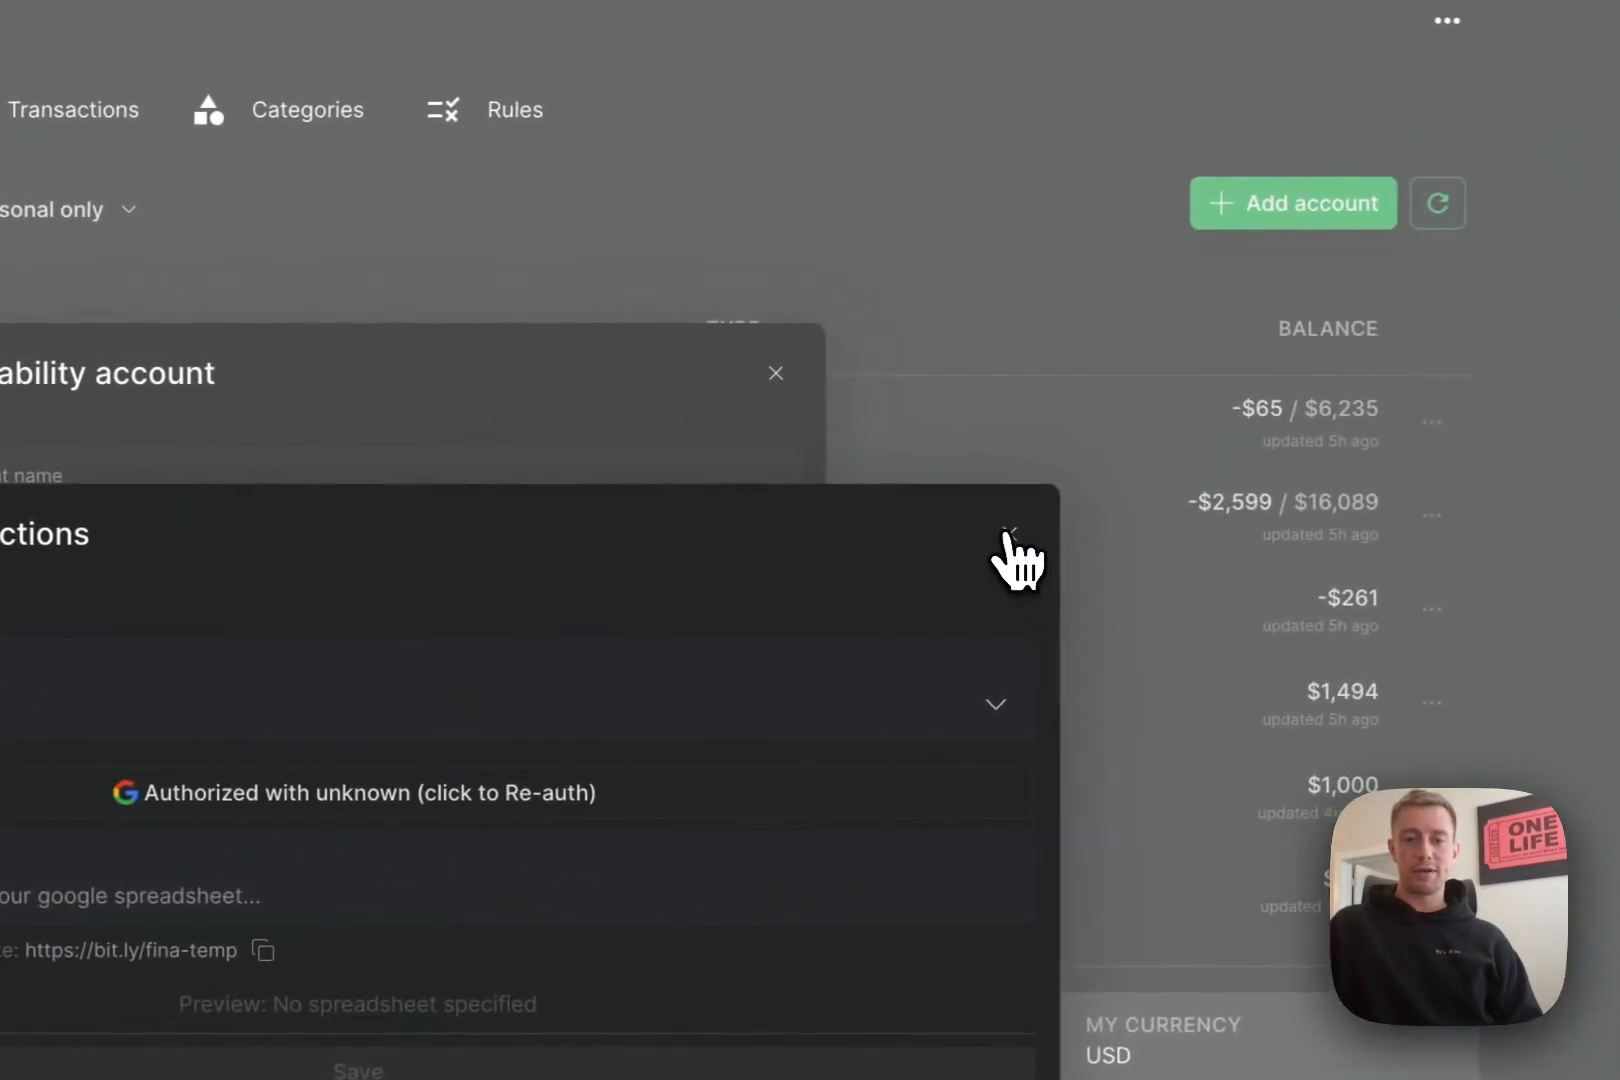
click(1316, 491)
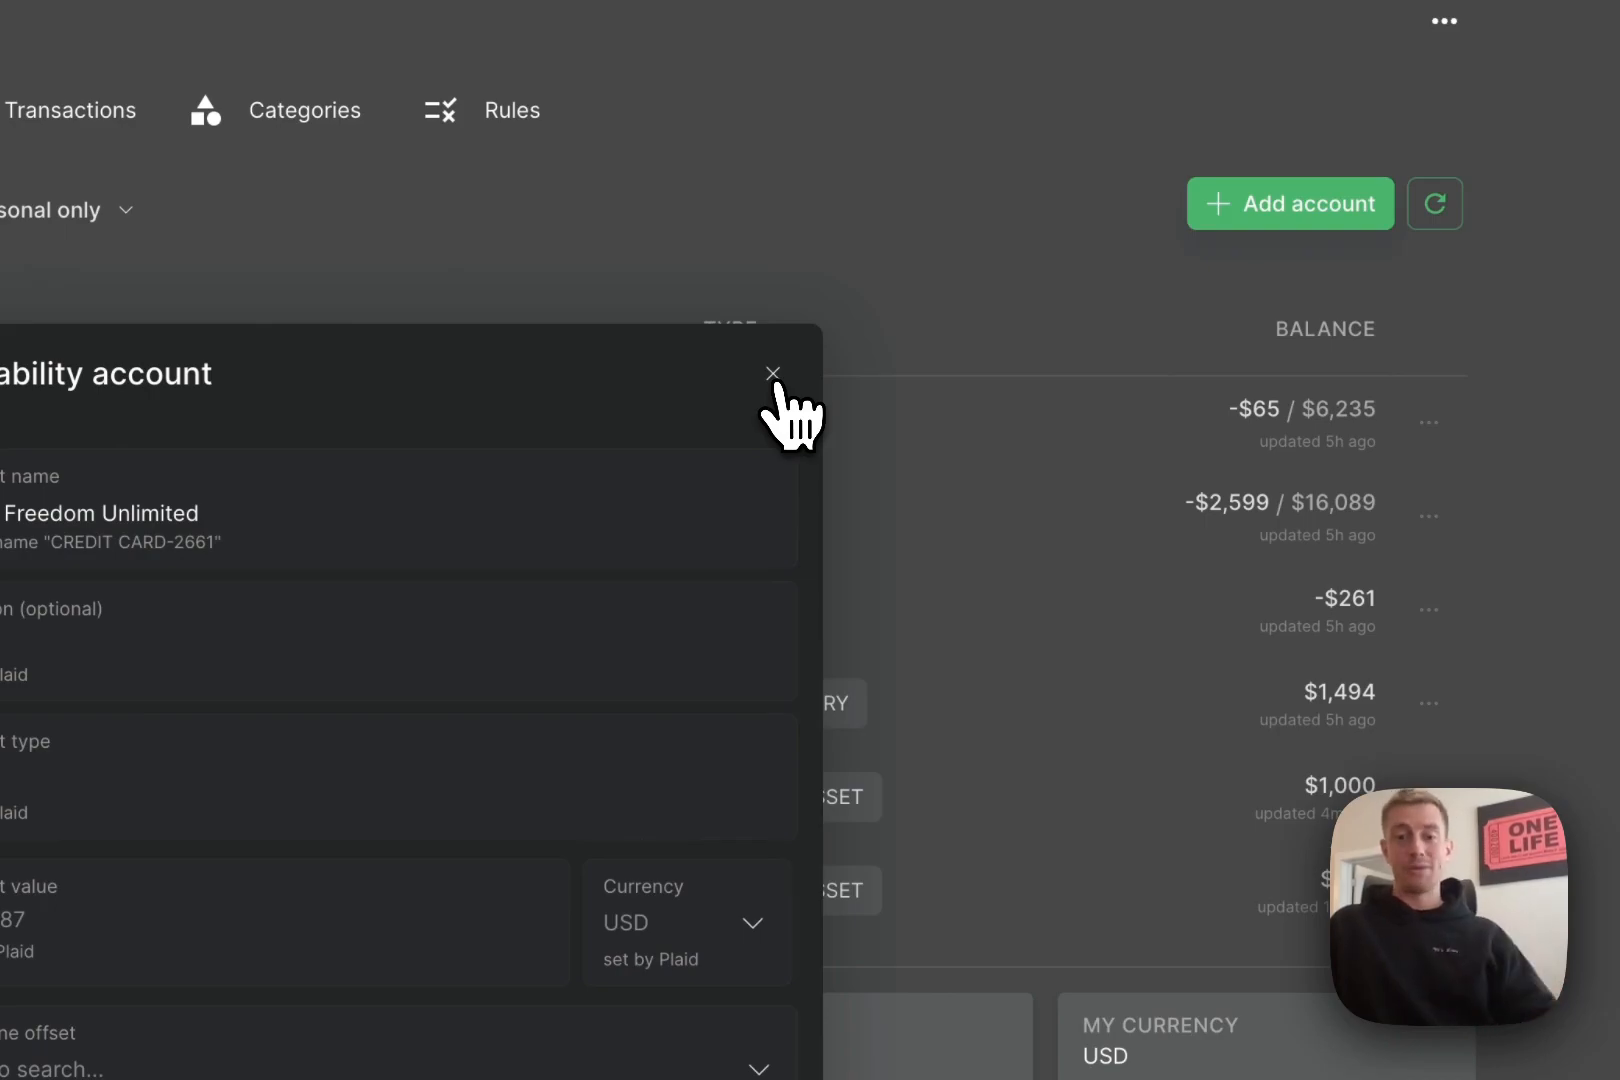
click(774, 377)
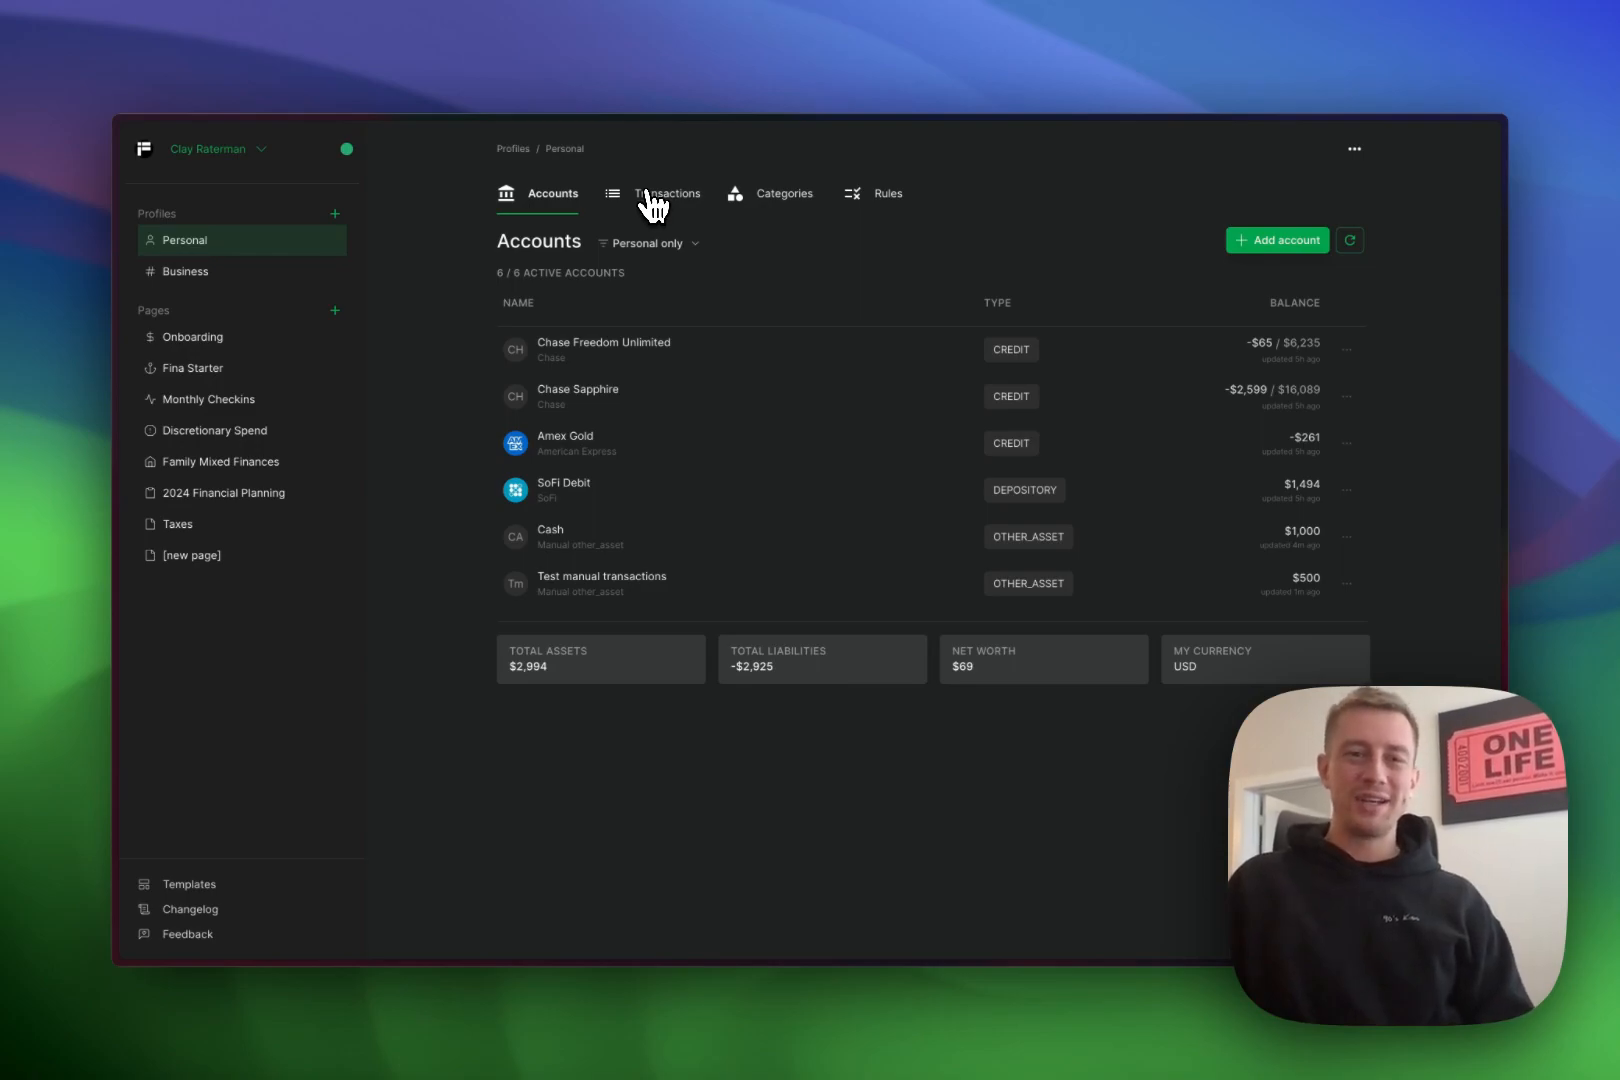
click(650, 196)
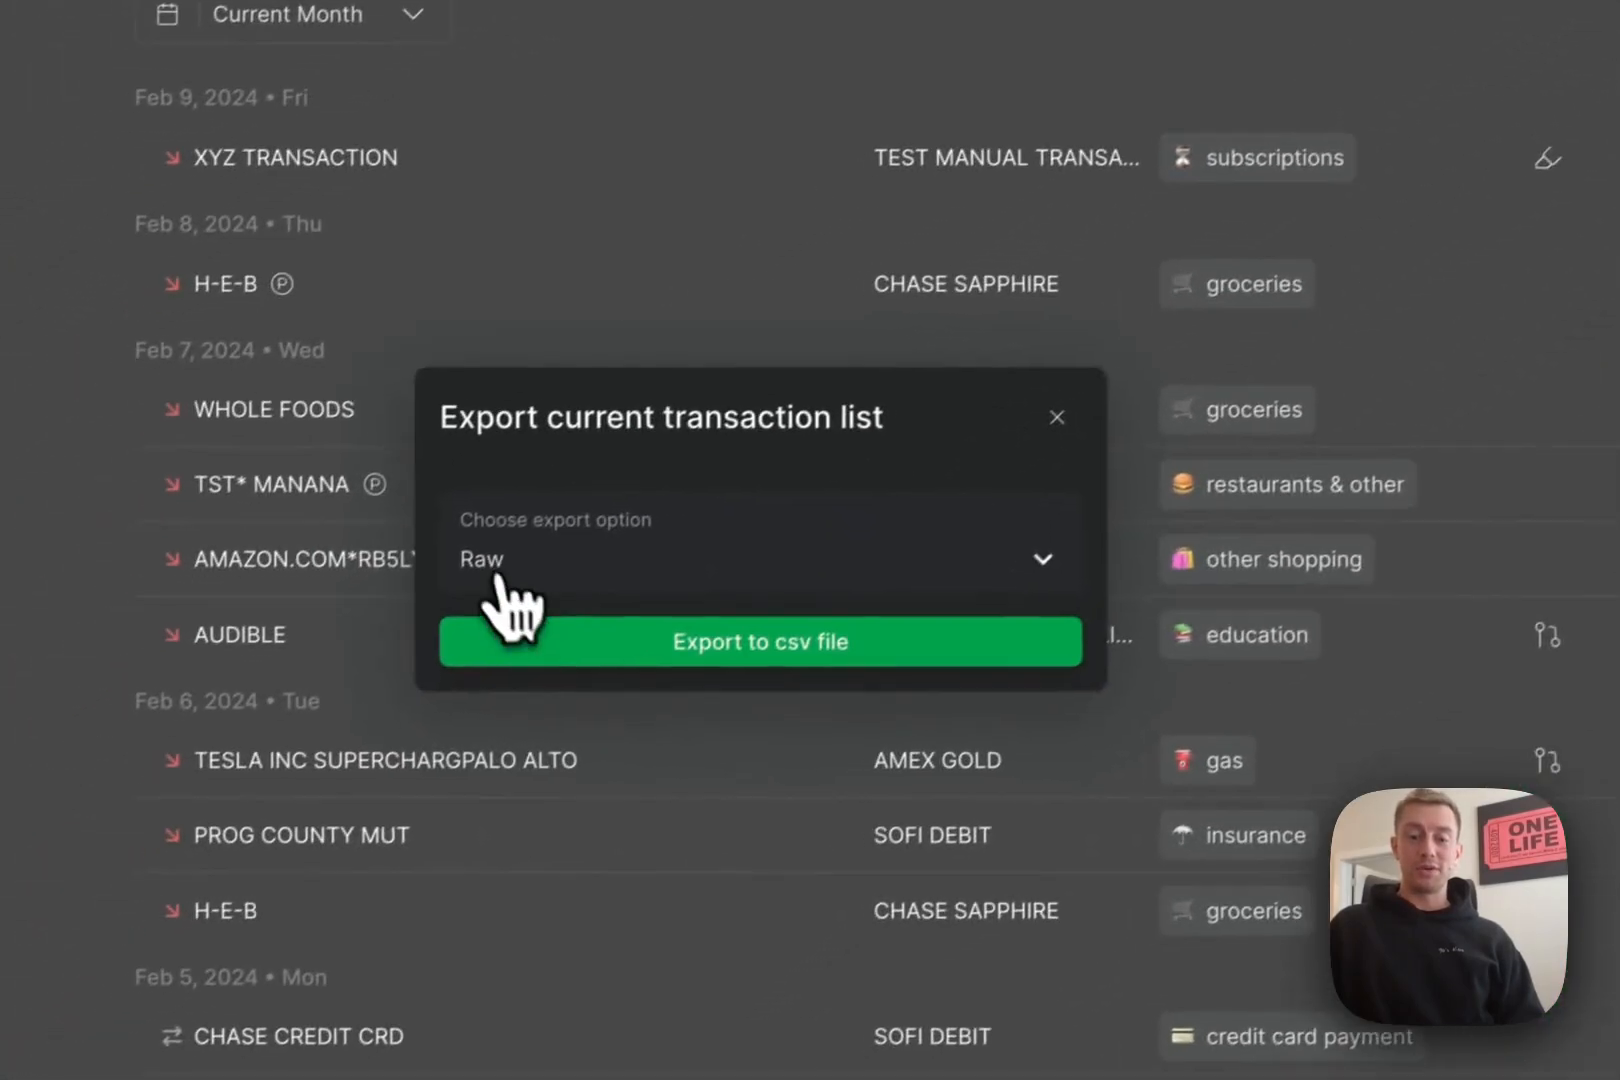
click(498, 583)
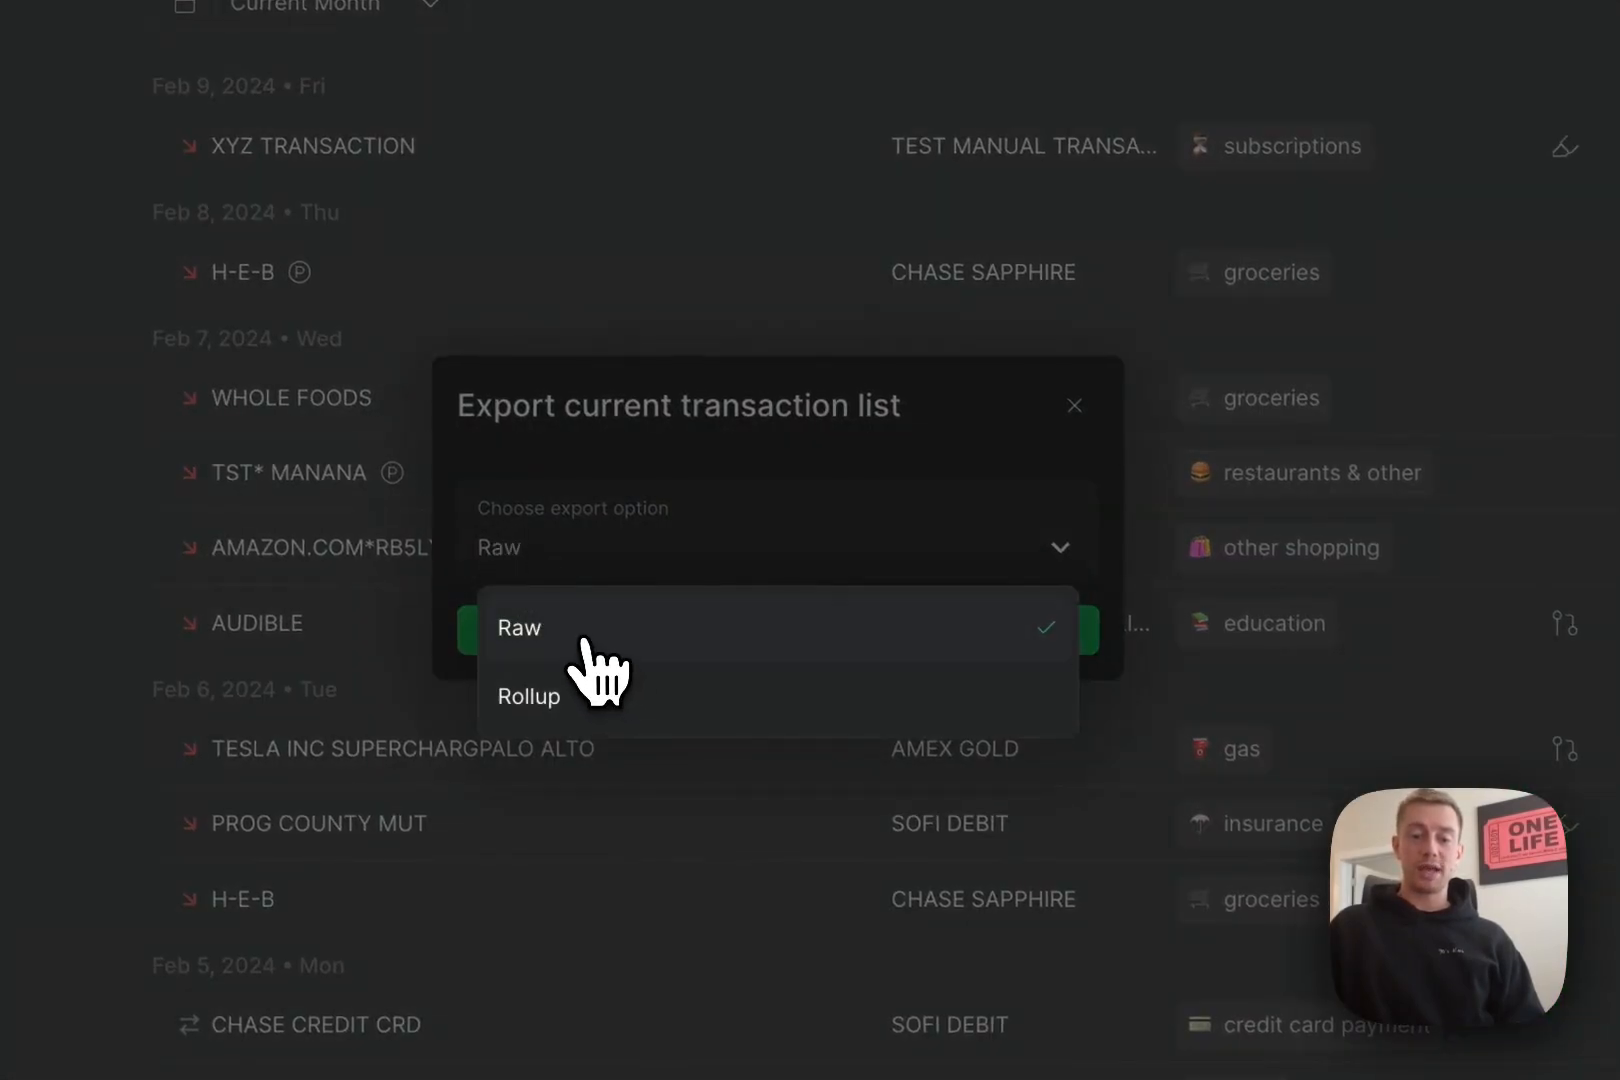
click(598, 684)
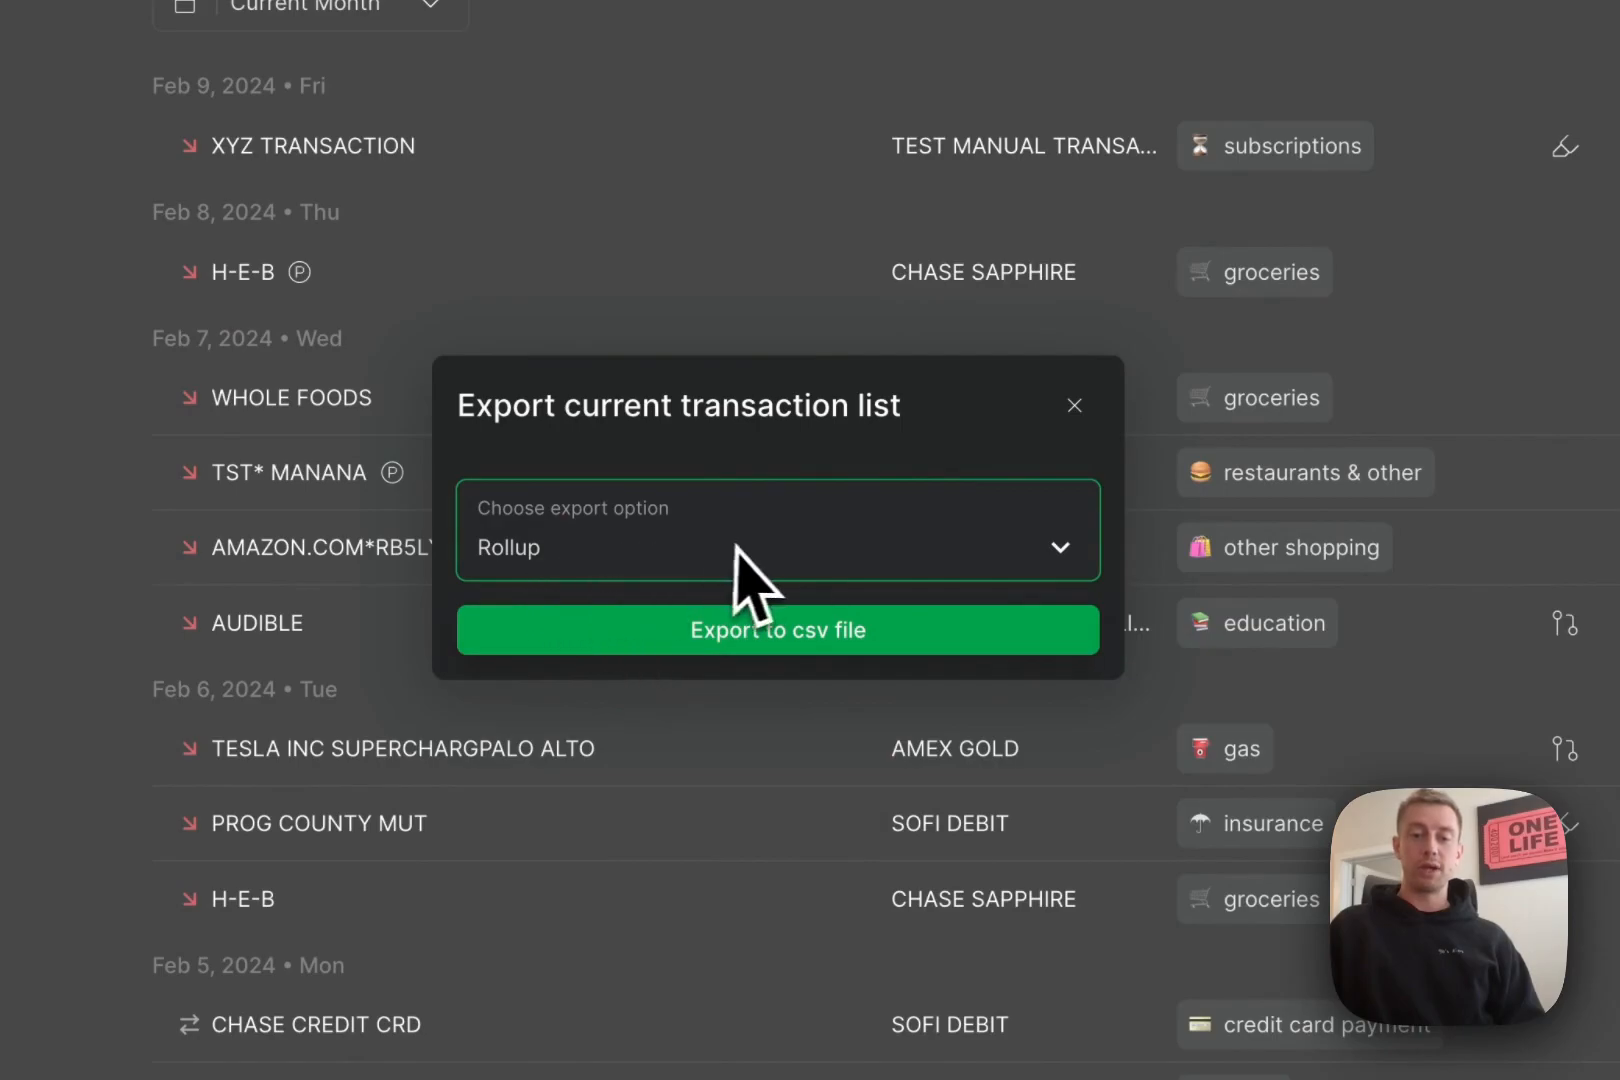
click(1073, 406)
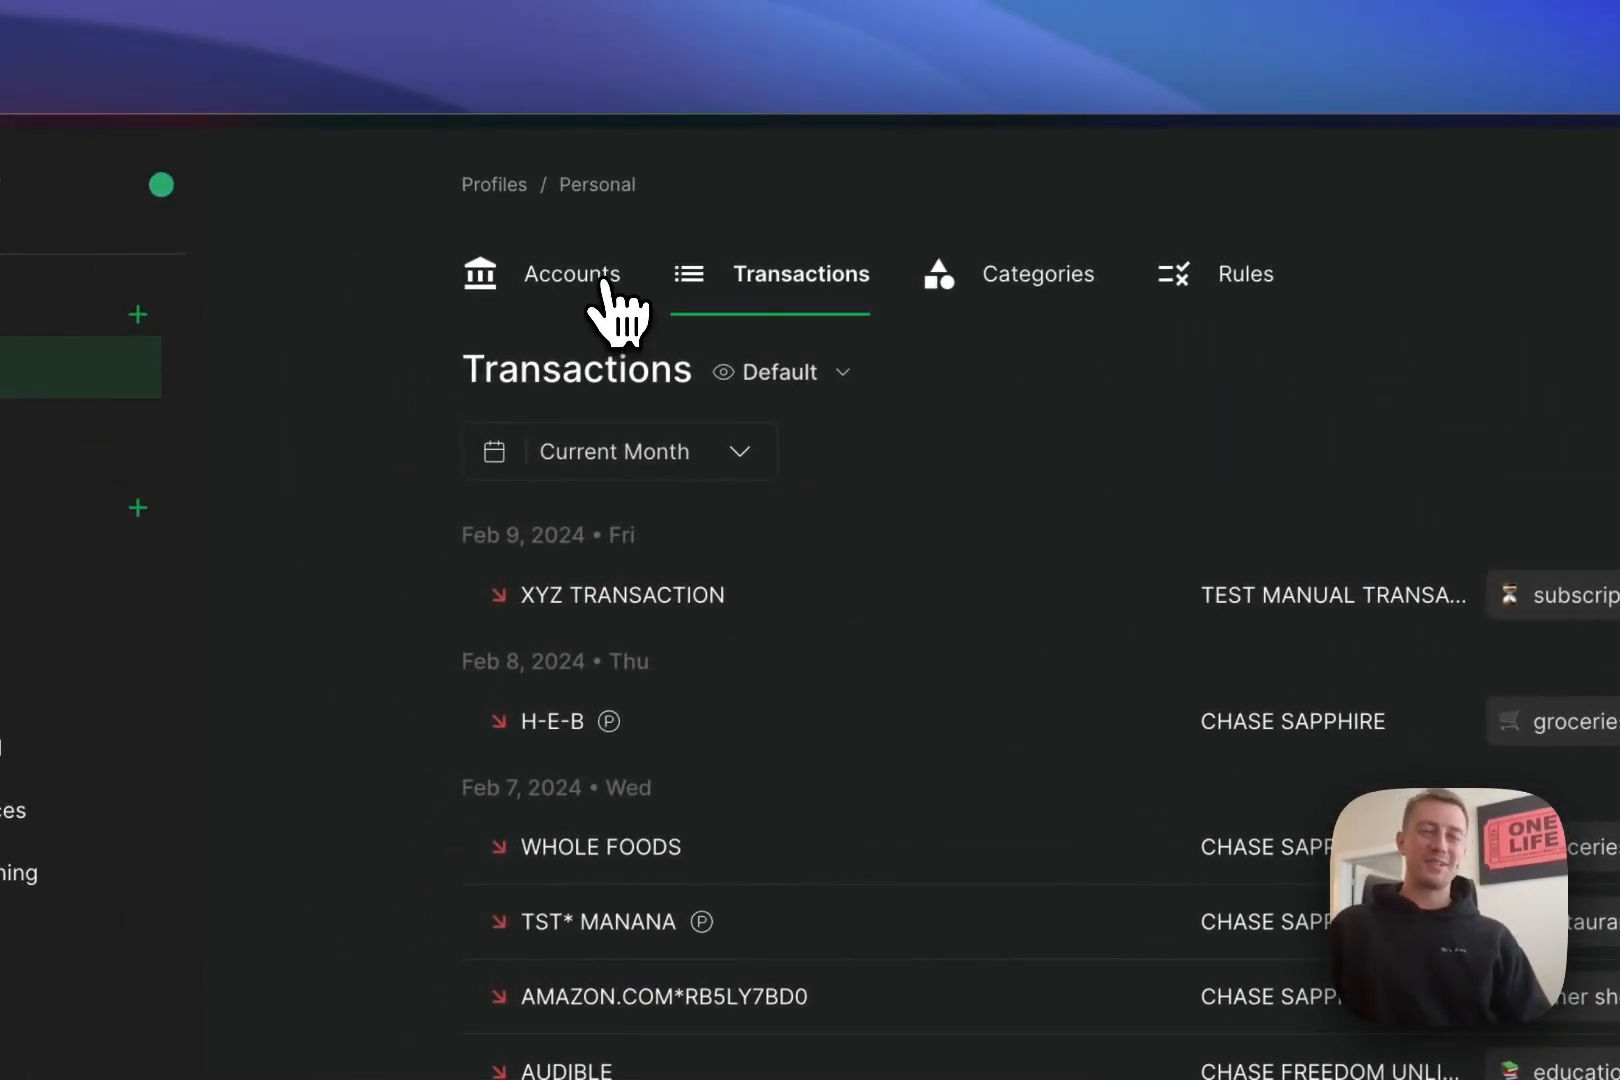
click(600, 285)
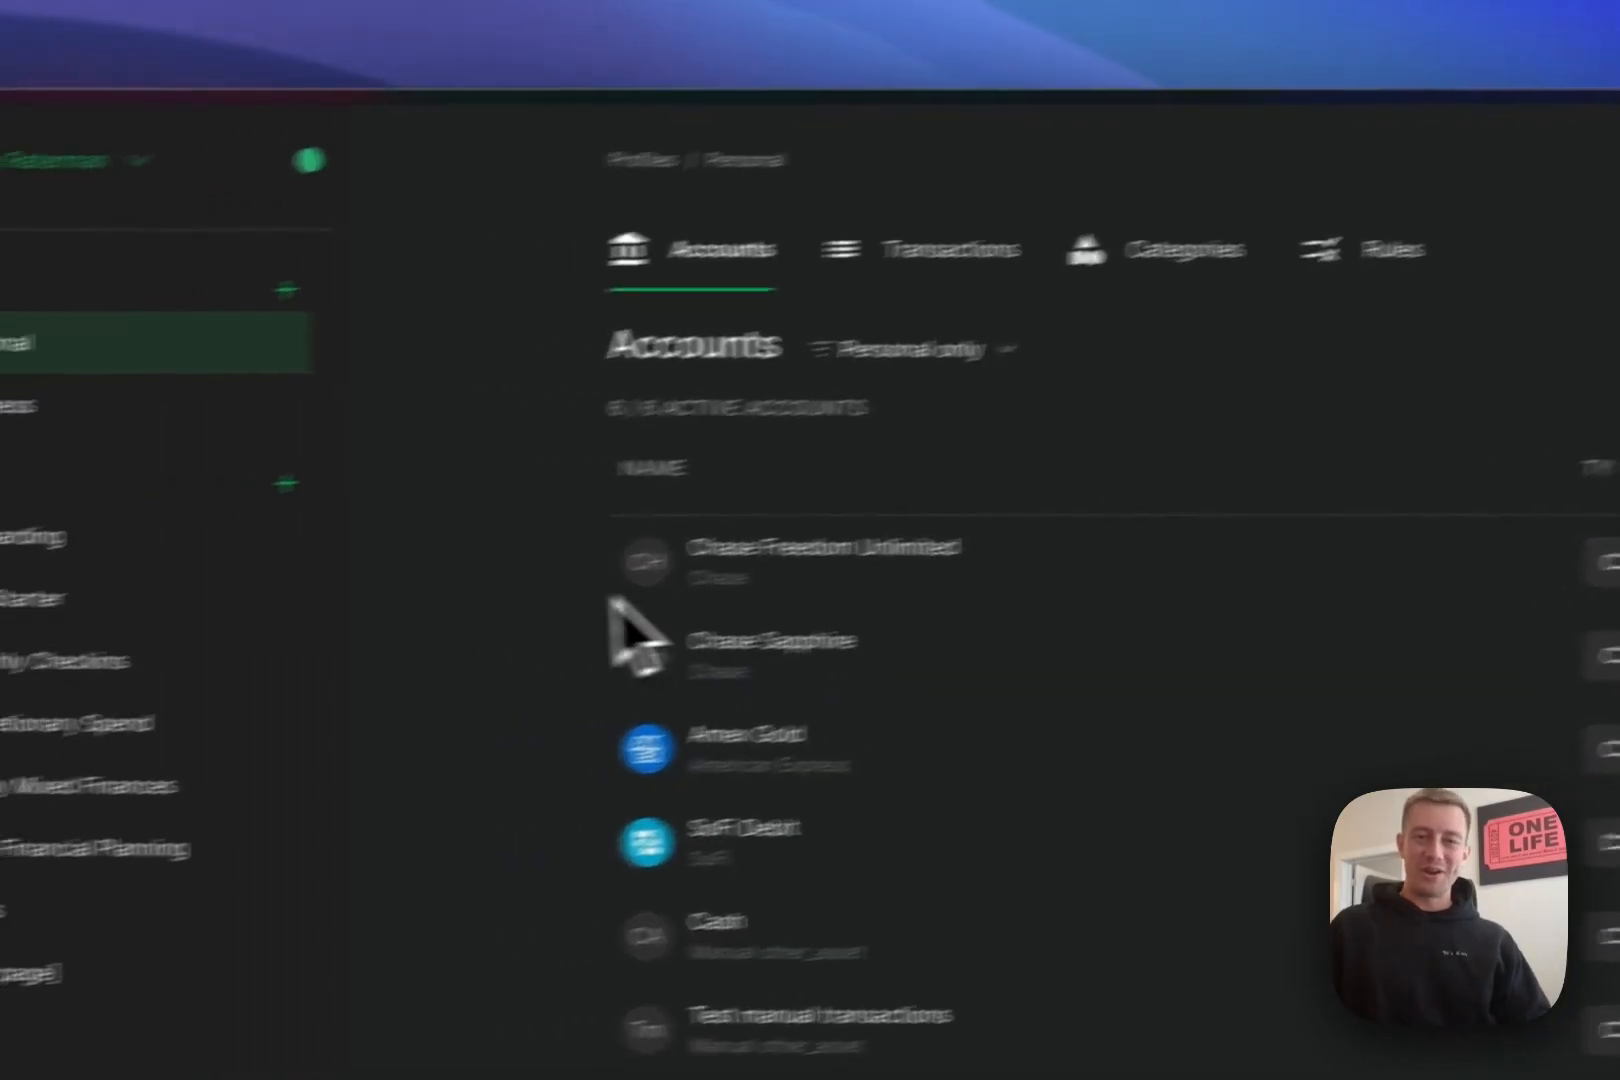